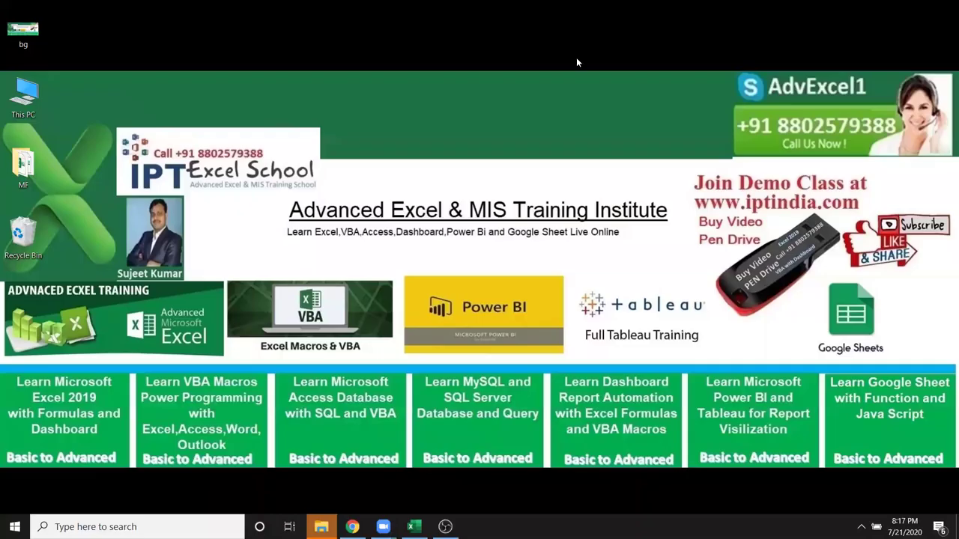
# Start an OBS screen recording, minimize OBS, and bring the Excel workbook forward.
pyautogui.moveTo(445, 527)
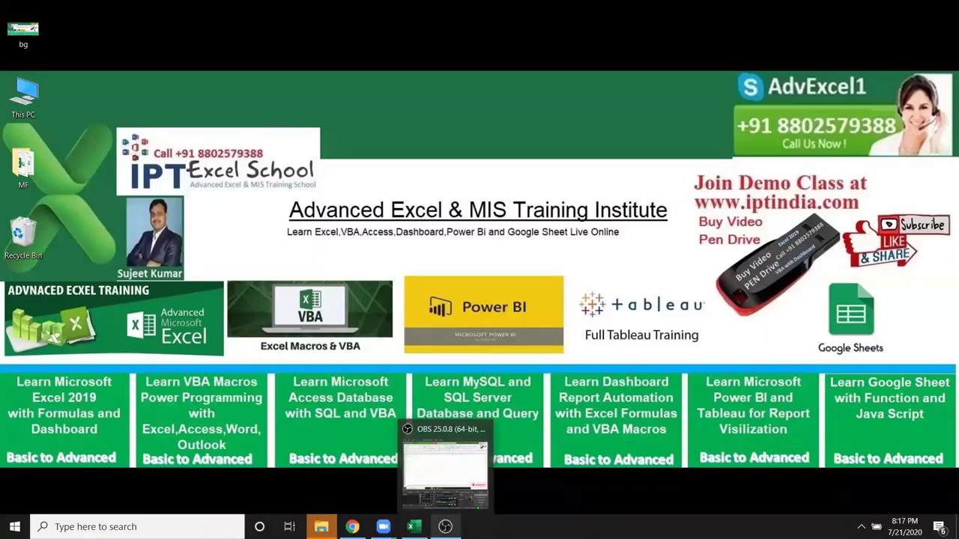
pyautogui.click(449, 442)
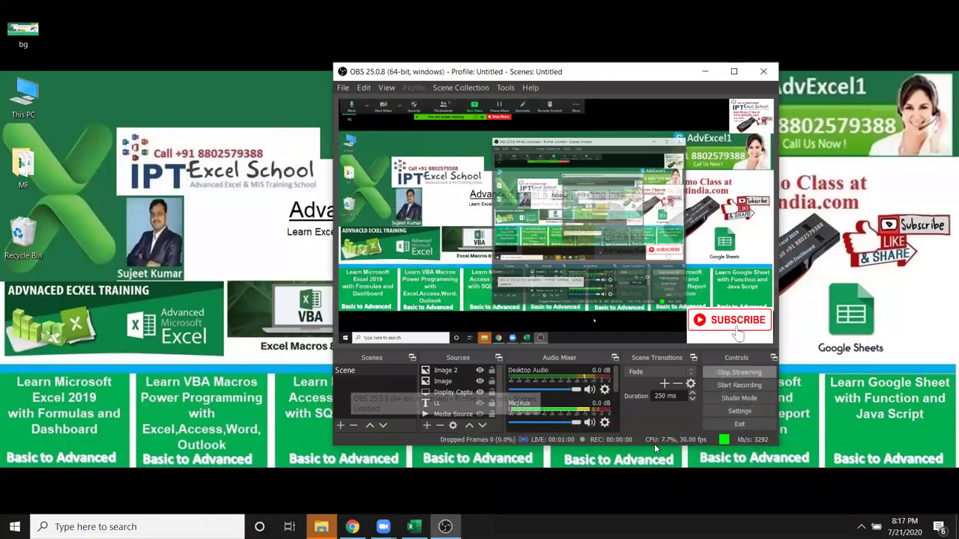
pyautogui.click(740, 385)
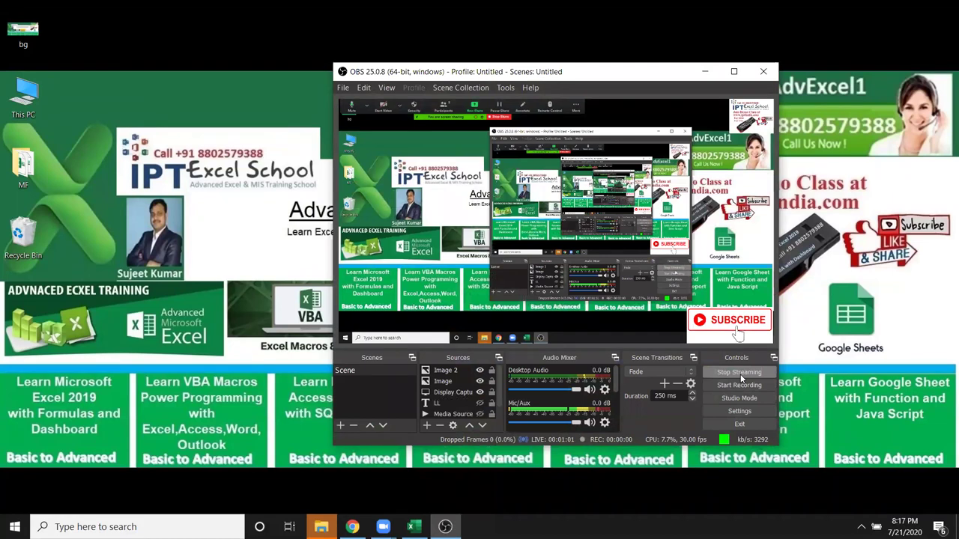
pyautogui.click(707, 71)
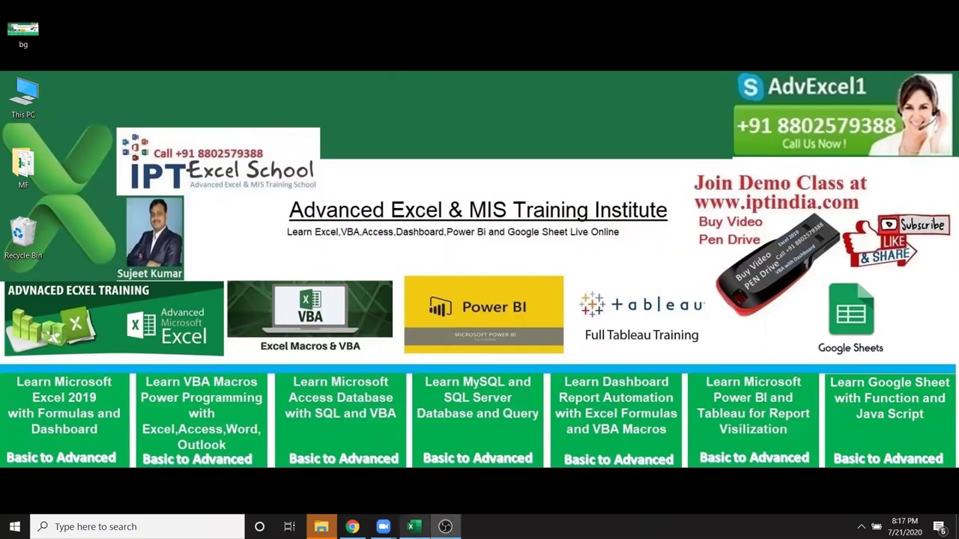
pyautogui.click(412, 526)
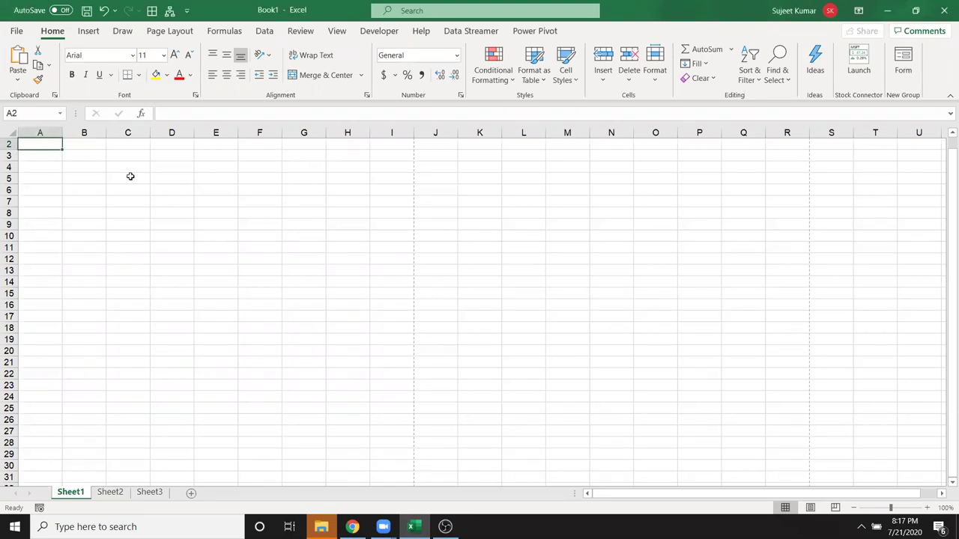
# Enter a Banks heading with IDBI, SBI, Axix and PNB listed below it in column A.
pyautogui.write('Month')
pyautogui.press('Return')
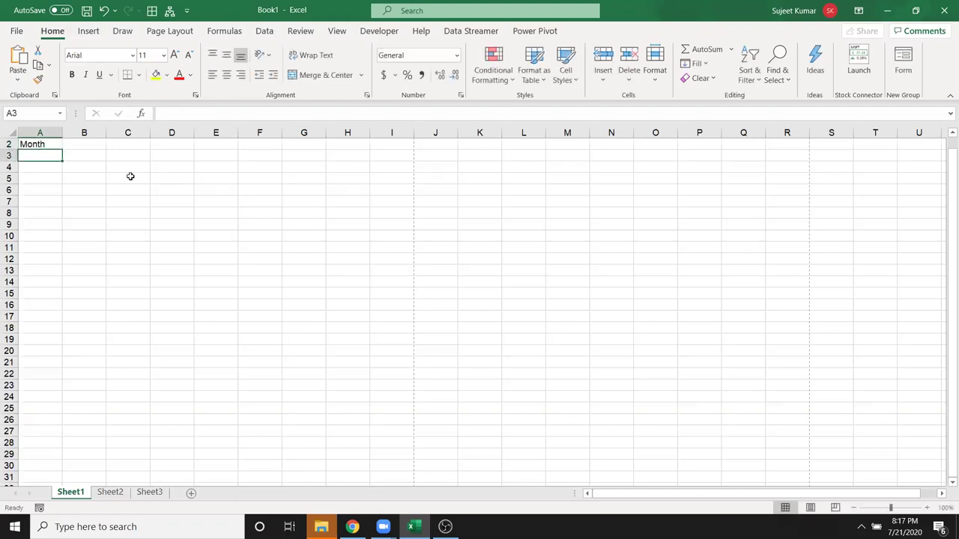
pyautogui.press('Up')
pyautogui.write('B')
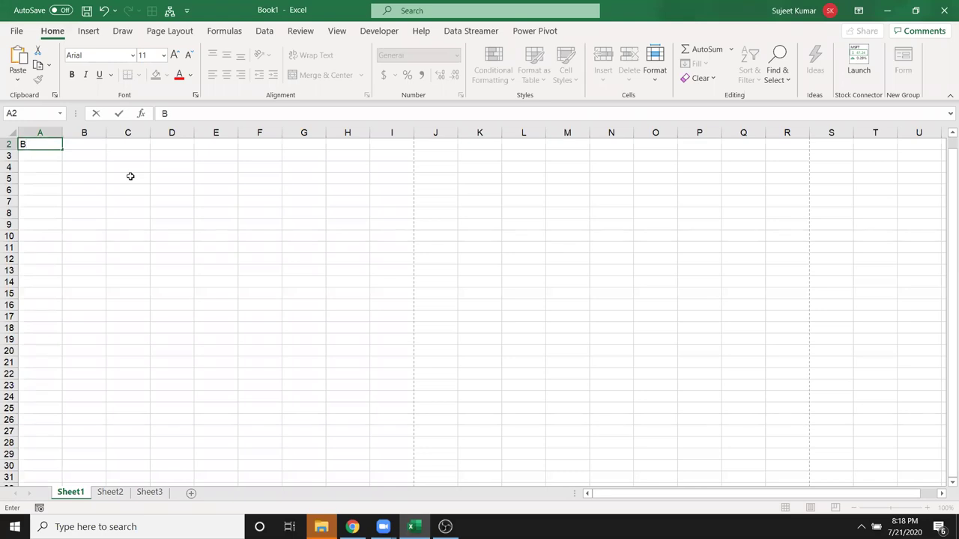
pyautogui.write('ank')
pyautogui.write('s')
pyautogui.press('Return')
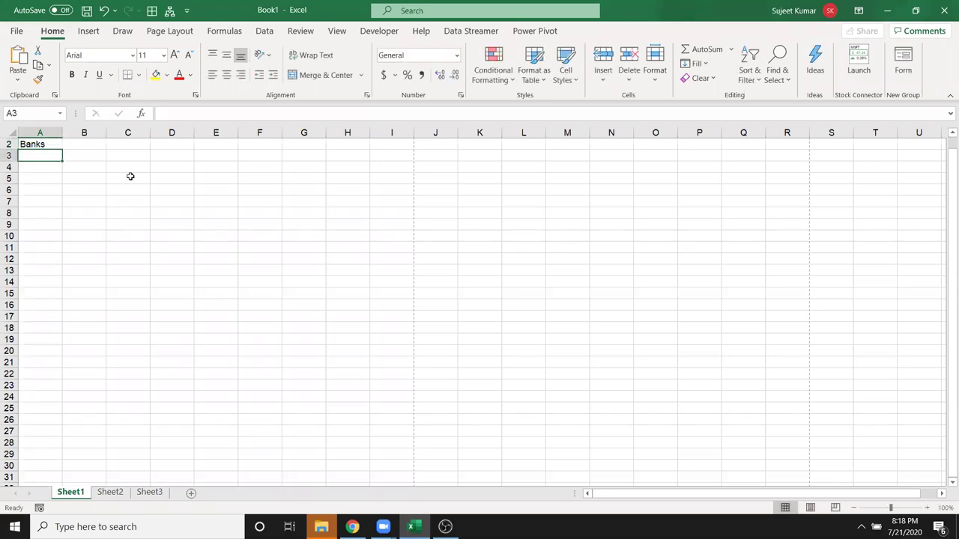
pyautogui.write('IDB')
pyautogui.press('Return')
pyautogui.write('SB')
pyautogui.press('Return')
pyautogui.write('Axix')
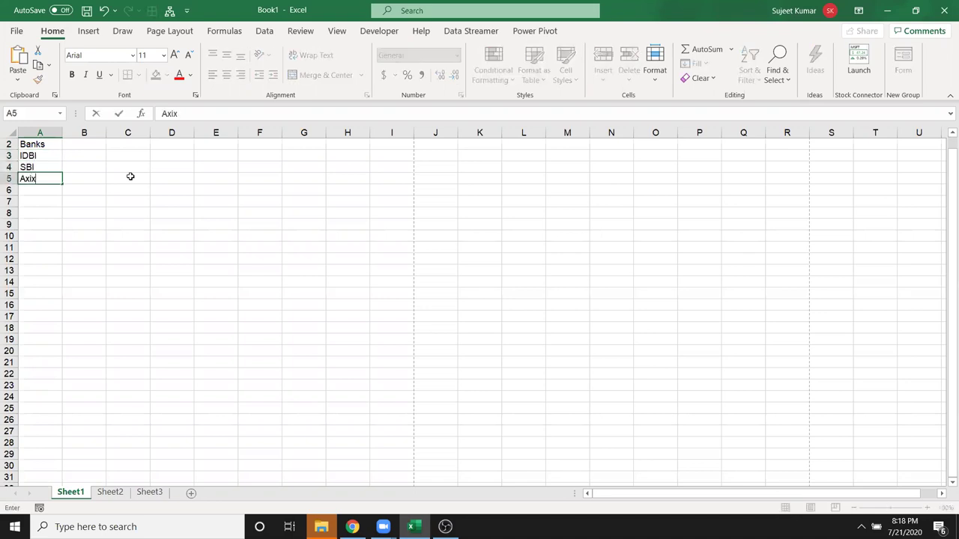
pyautogui.press('Return')
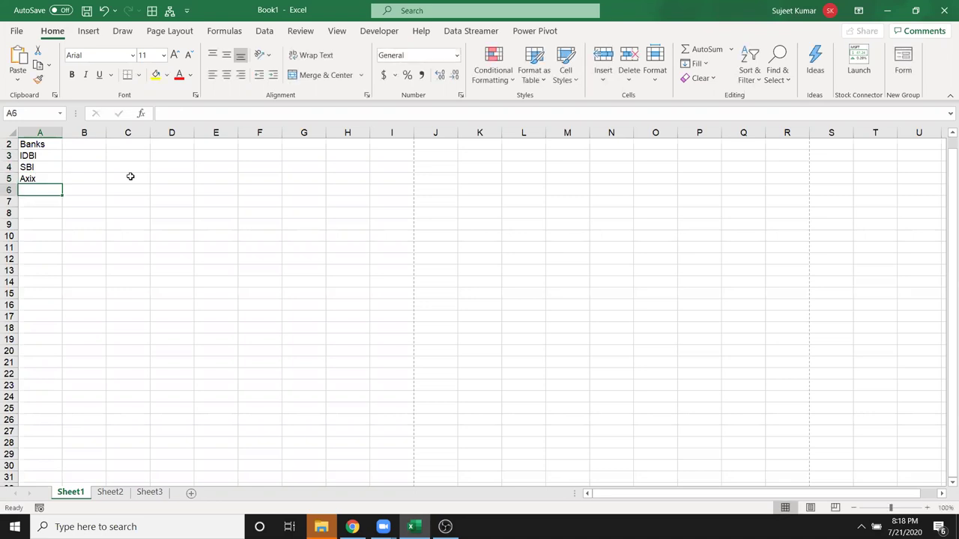
pyautogui.write('CBI')
pyautogui.press('BackSpace')
pyautogui.press('BackSpace')
pyautogui.press('BackSpace')
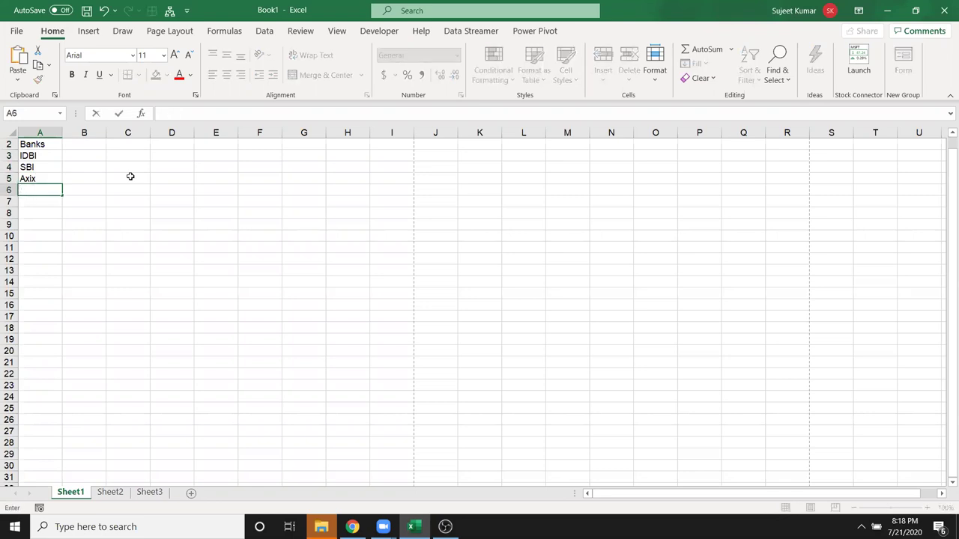
pyautogui.write('PNB')
# Delete the empty first row so Banks sits in A1.
pyautogui.press('Up')
pyautogui.press('Up')
pyautogui.press('Up')
pyautogui.press('Up')
pyautogui.press('Up')
pyautogui.press('Right')
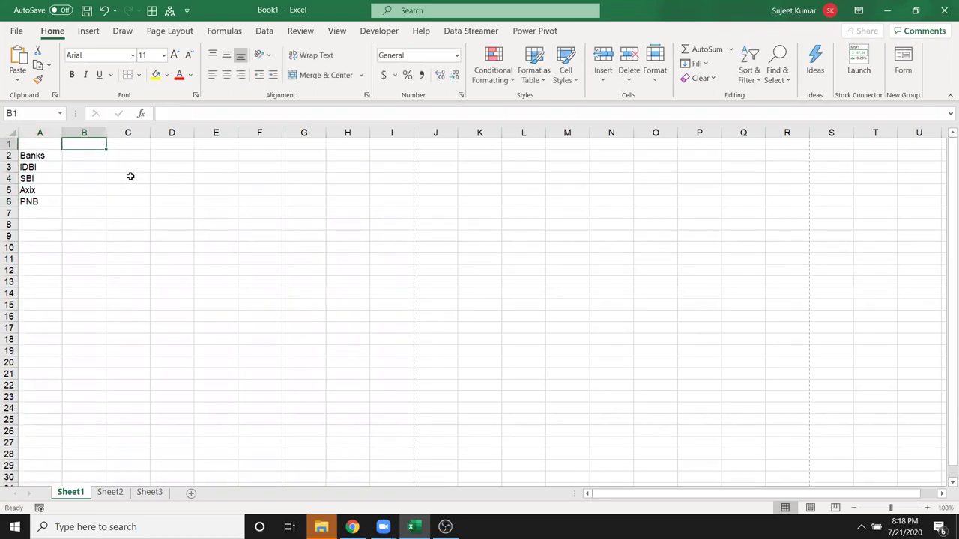
pyautogui.hotkey('shift', 'space')
pyautogui.hotkey('ctrl', '-')
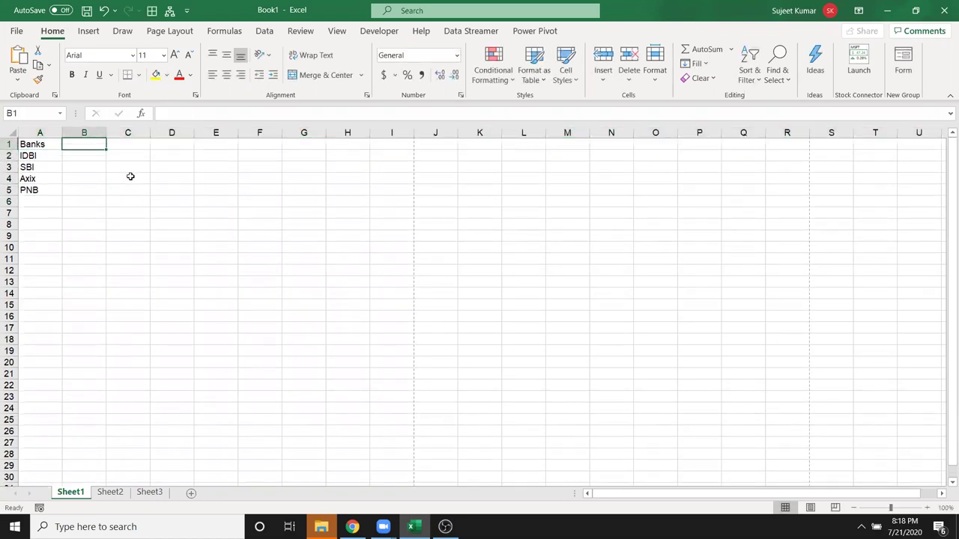
# Enter Jan in B1 and fill the months through Jul across B1:H1.
pyautogui.write('Jan')
pyautogui.click(129, 176)
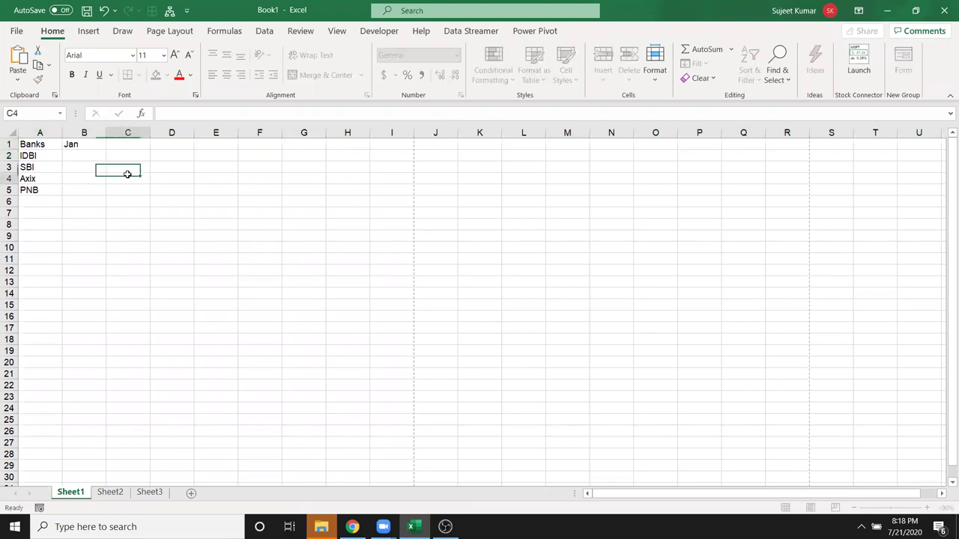
pyautogui.click(79, 145)
pyautogui.moveTo(106, 150); pyautogui.dragTo(350, 182)
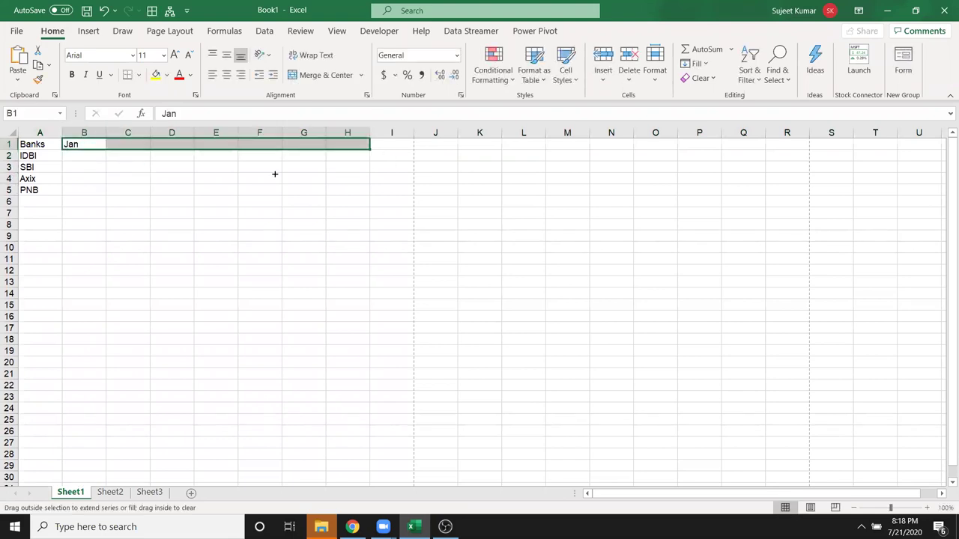
pyautogui.click(75, 162)
# Enter a RANDBETWEEN(10,90) formula in B2 and fill it across B2:H5.
pyautogui.click(76, 153)
pyautogui.write('=ra')
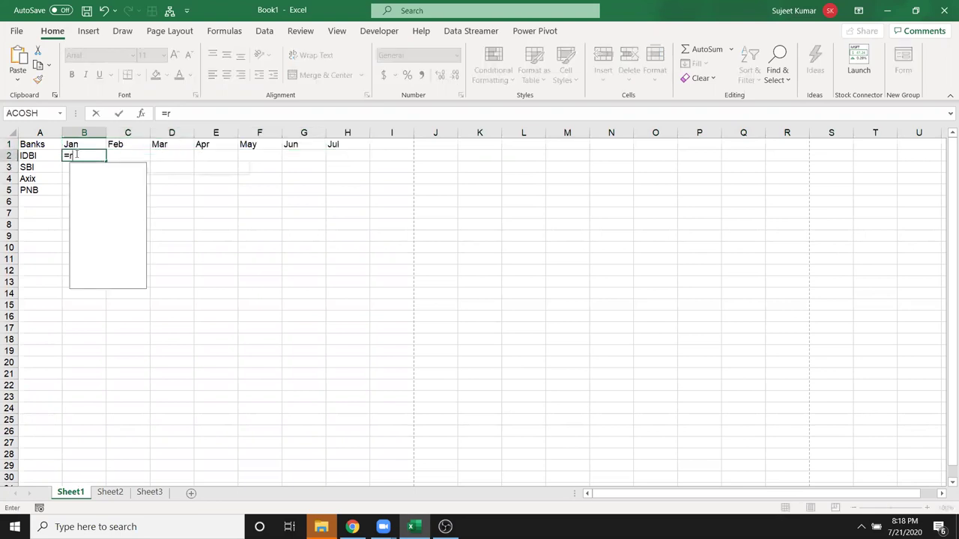
pyautogui.press('Down')
pyautogui.press('Down')
pyautogui.press('Down')
pyautogui.press('Tab')
pyautogui.write('10,50')
pyautogui.press('Return')
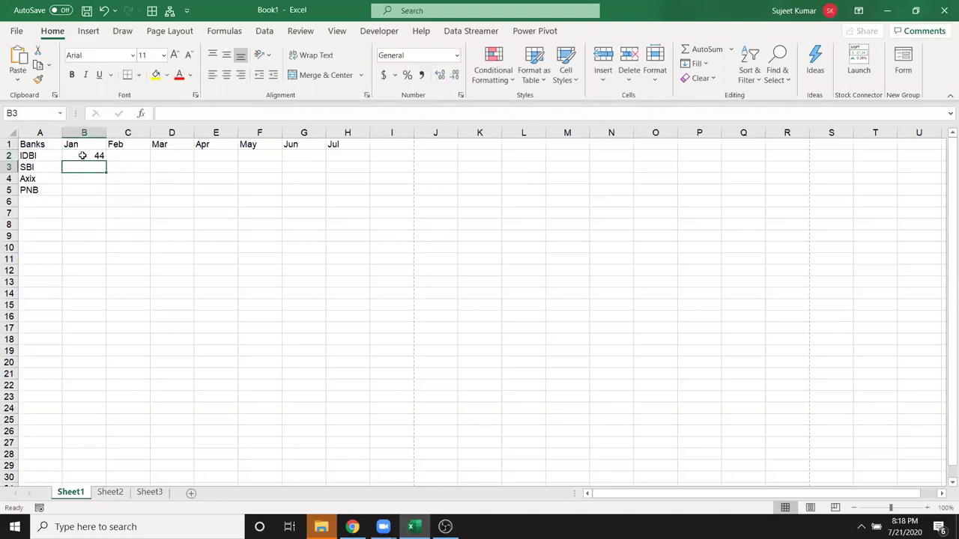
pyautogui.moveTo(80, 154); pyautogui.dragTo(331, 190)
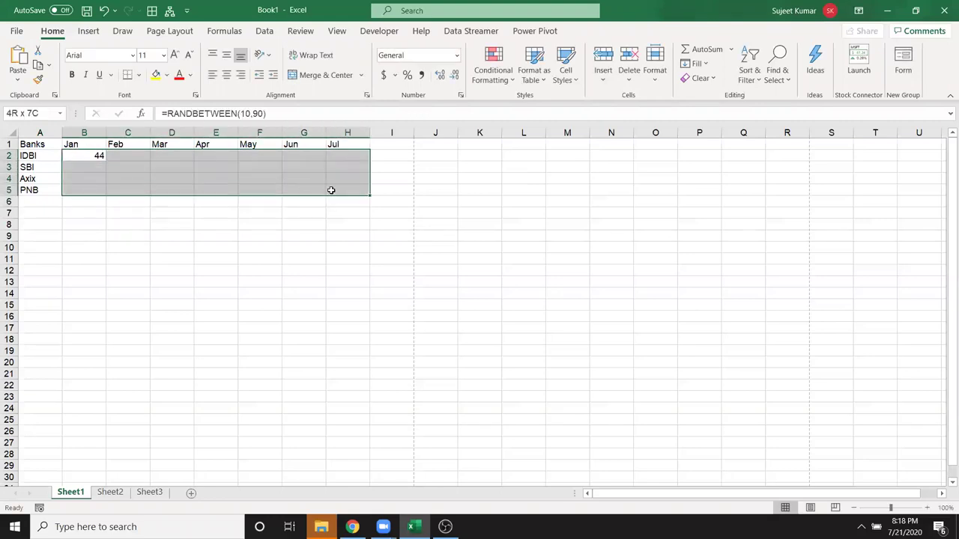
pyautogui.hotkey('ctrl', 'r')
pyautogui.hotkey('ctrl', 'd')
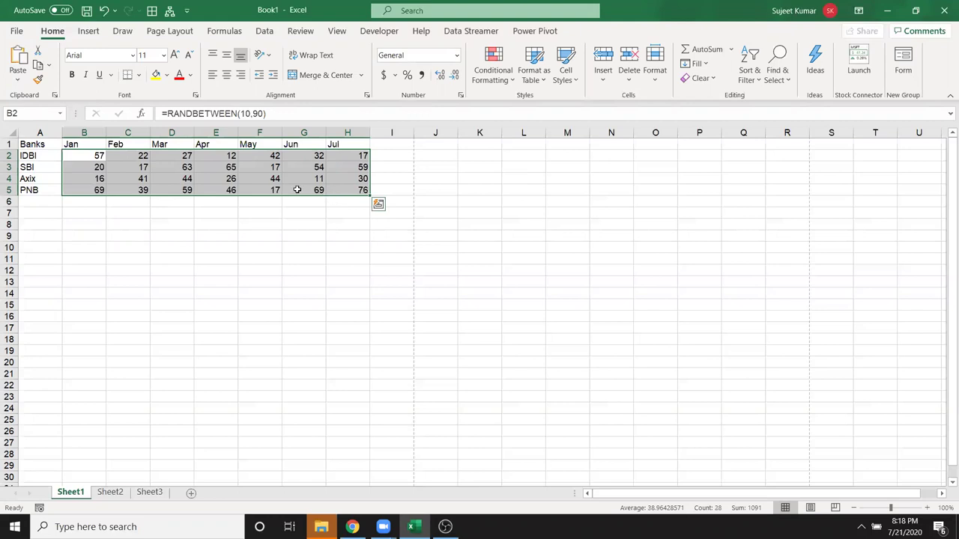
# Copy B2:H5 and paste it back as fixed values.
pyautogui.hotkey('ctrl', 'c')
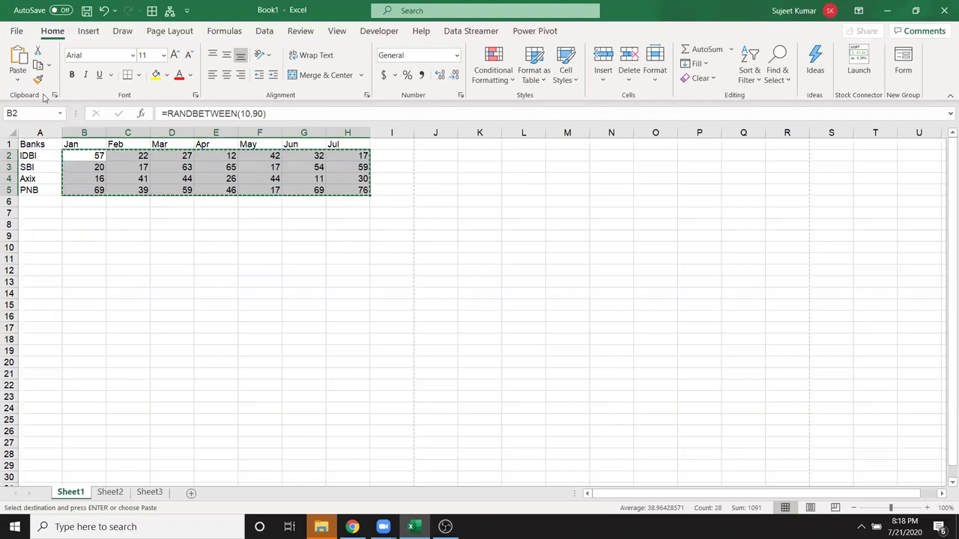
pyautogui.click(18, 81)
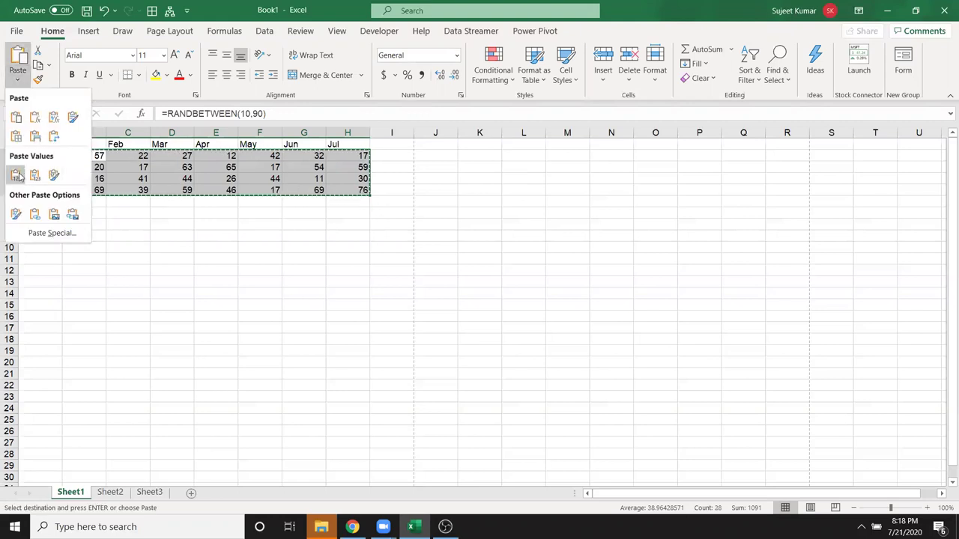
pyautogui.click(26, 178)
pyautogui.click(66, 179)
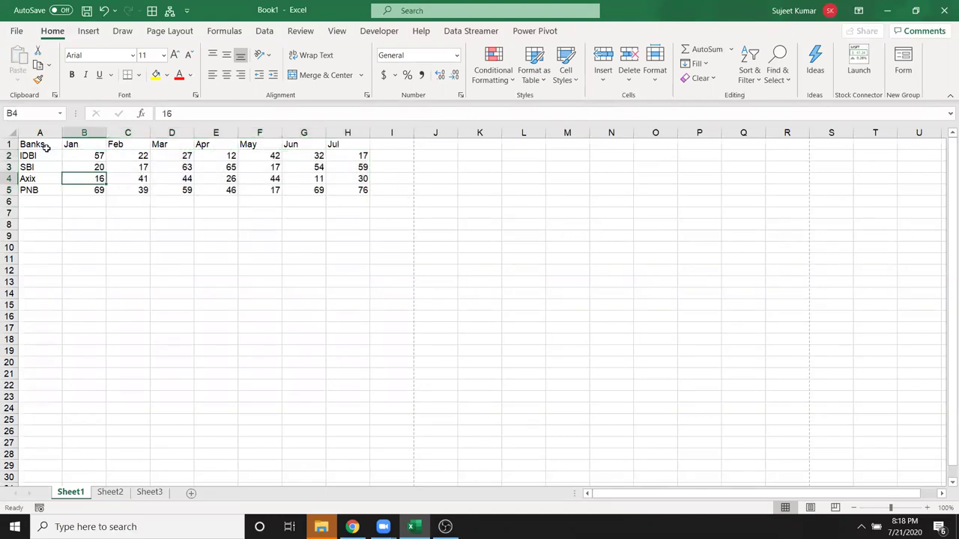
pyautogui.moveTo(47, 148); pyautogui.dragTo(363, 192)
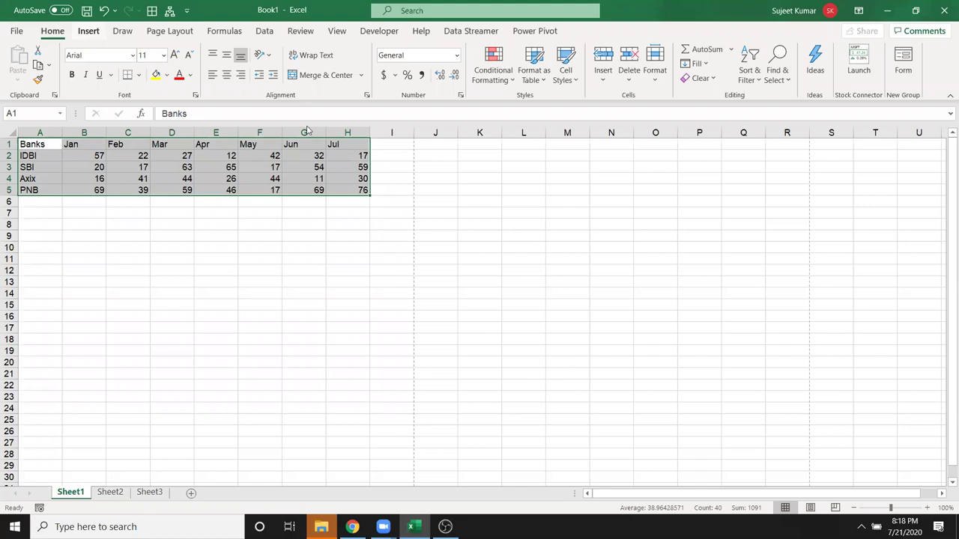
pyautogui.scroll(-1, 337, 75)
pyautogui.click(337, 58)
pyautogui.click(339, 93)
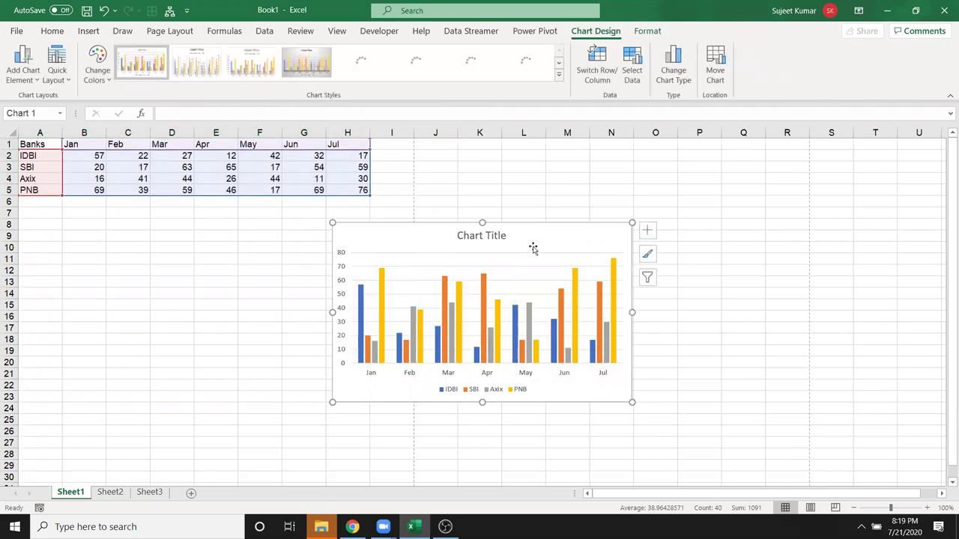
pyautogui.moveTo(333, 231); pyautogui.dragTo(88, 237)
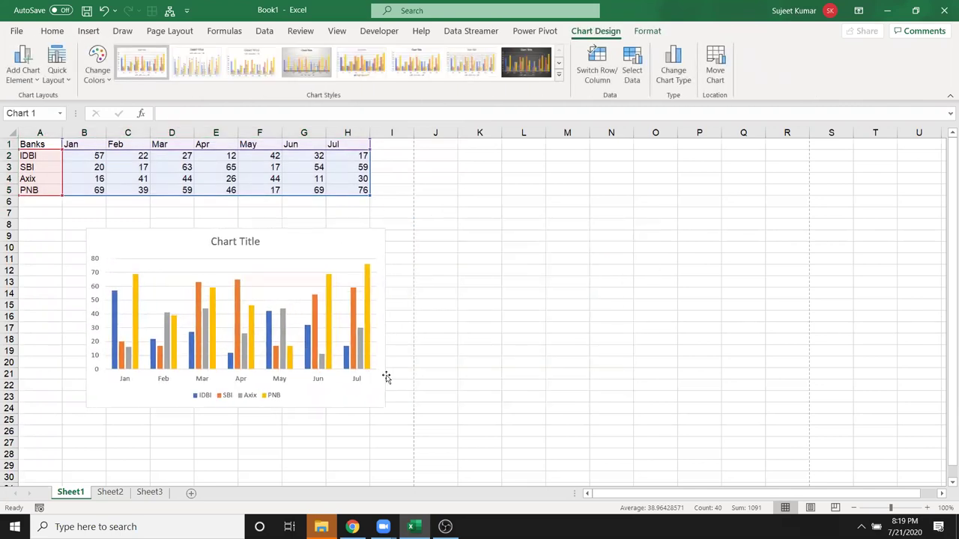
pyautogui.moveTo(445, 405); pyautogui.dragTo(674, 406)
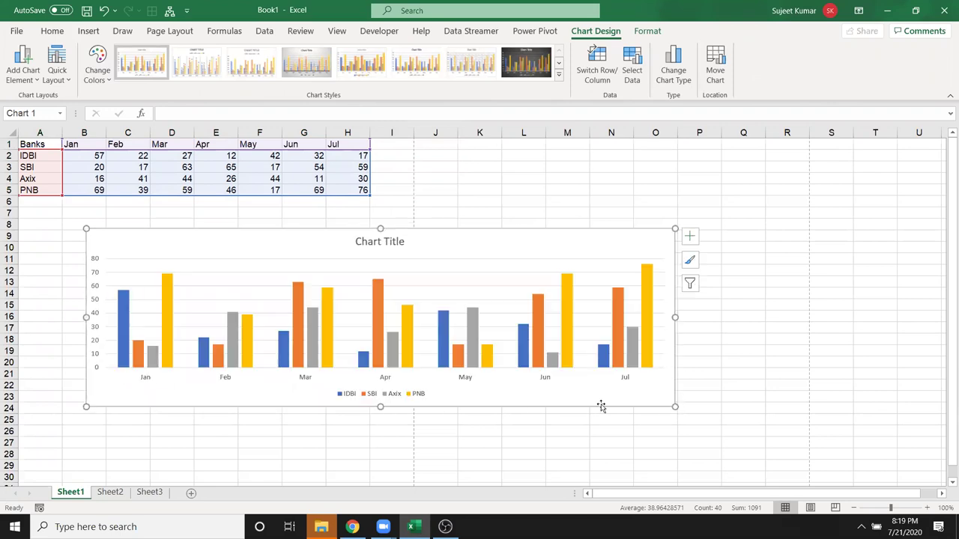
pyautogui.moveTo(123, 360)
pyautogui.press('Delete')
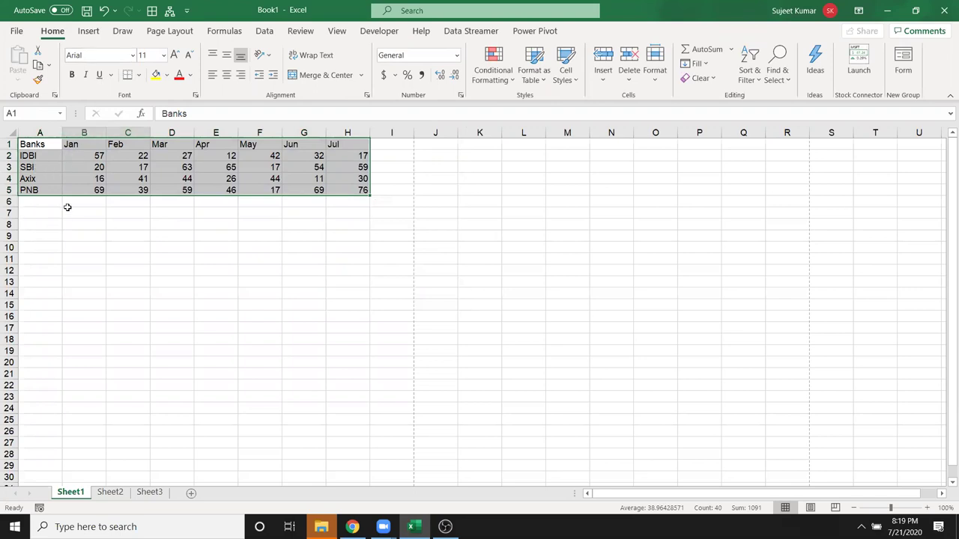
# Insert a Stacked Column chart of the table, move it below the data and enlarge it.
pyautogui.click(88, 31)
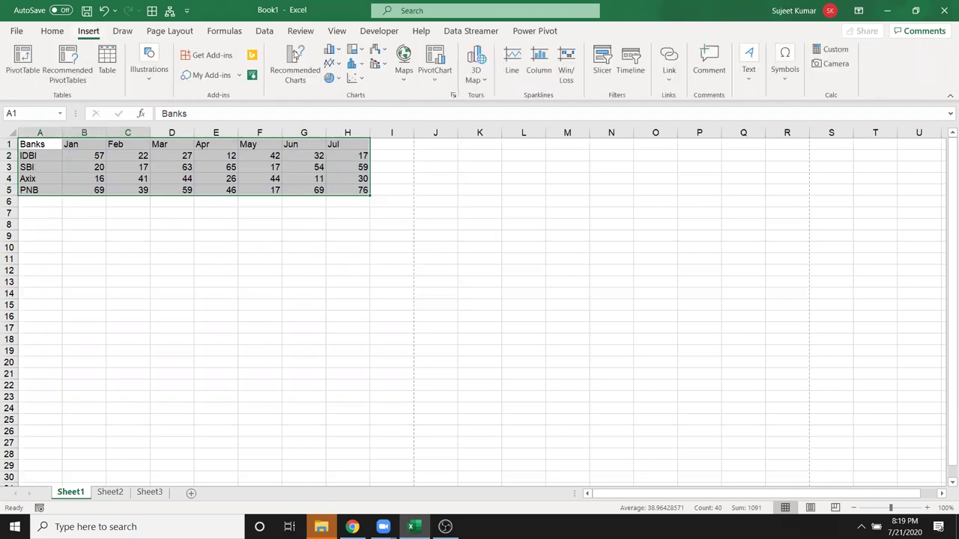
pyautogui.click(330, 49)
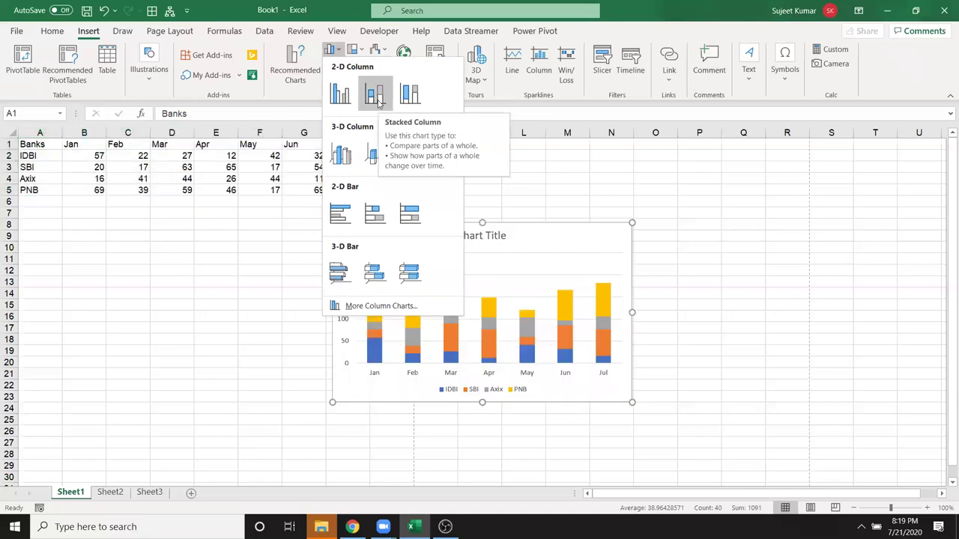
pyautogui.click(378, 102)
pyautogui.moveTo(374, 238)
pyautogui.mouseDown()
pyautogui.moveTo(147, 259)
pyautogui.moveTo(120, 245)
pyautogui.mouseUp()
pyautogui.moveTo(391, 413); pyautogui.dragTo(626, 463)
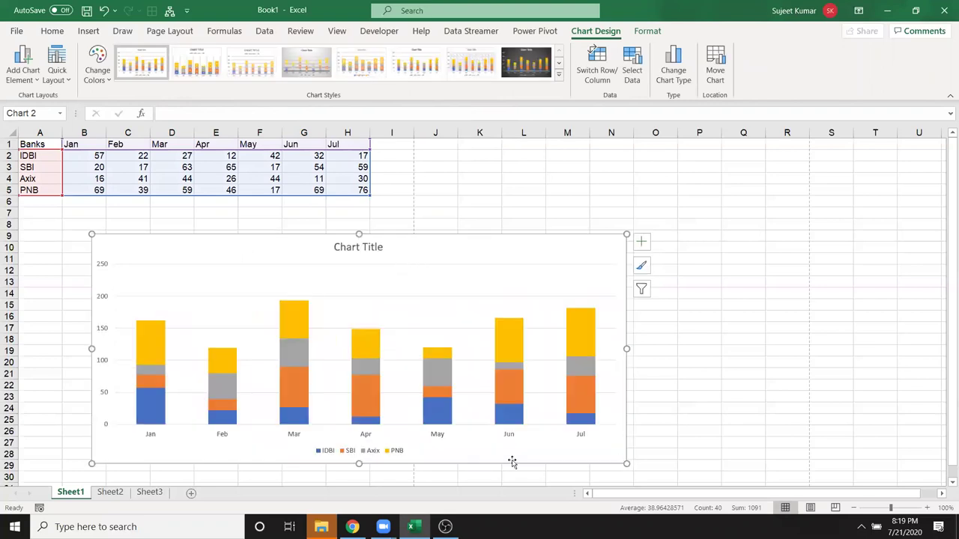
# Add data labels to the IDBI series of the stacked chart.
pyautogui.click(153, 414)
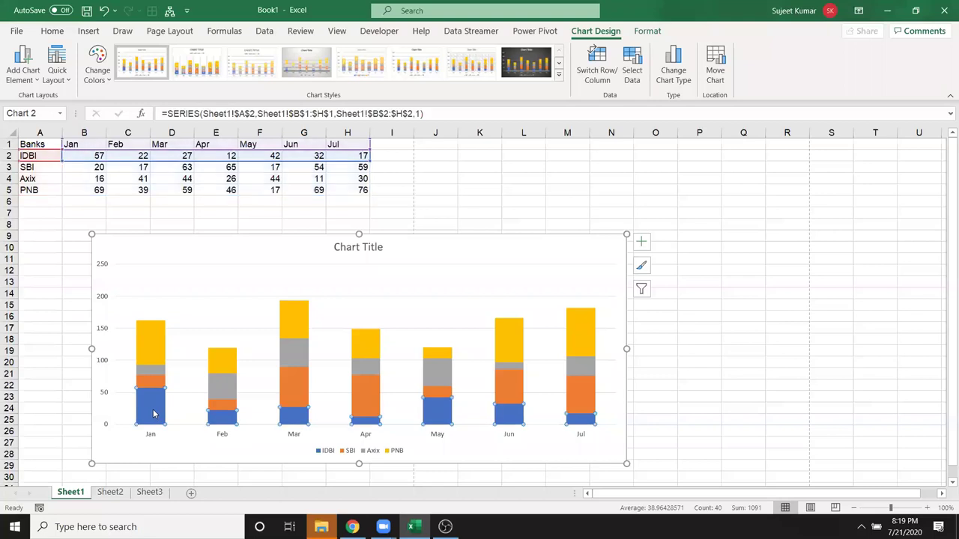
pyautogui.click(147, 381)
pyautogui.click(147, 367)
pyautogui.click(148, 357)
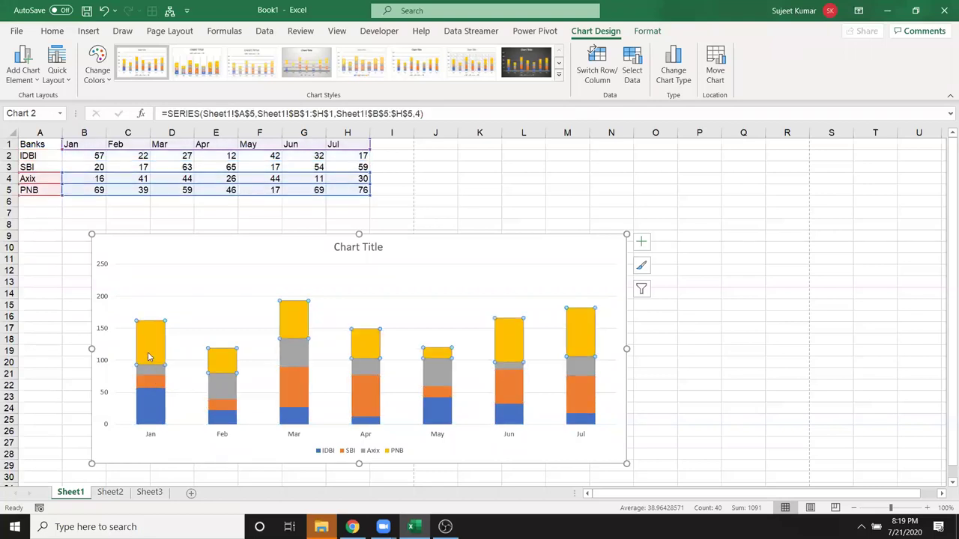
pyautogui.click(140, 418)
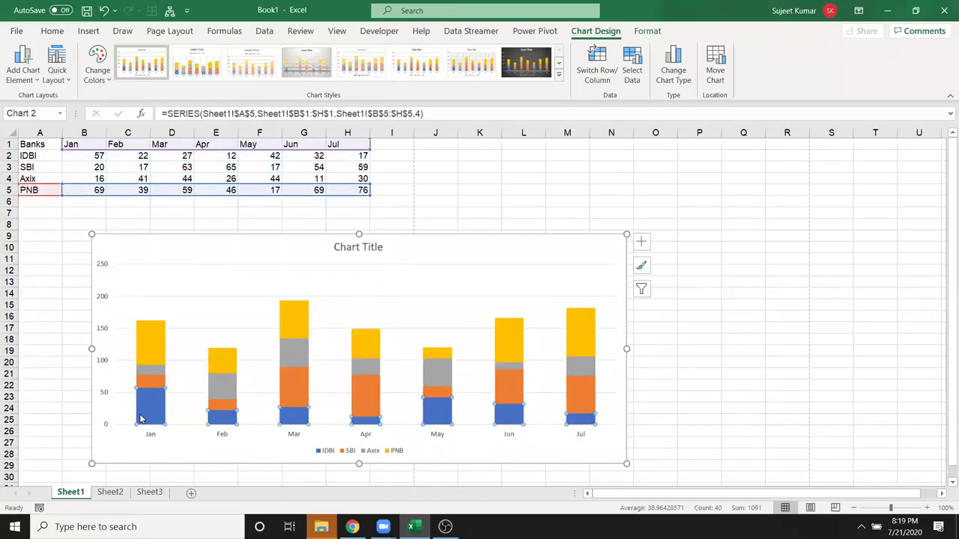
pyautogui.click(148, 382)
pyautogui.click(147, 368)
pyautogui.click(150, 347)
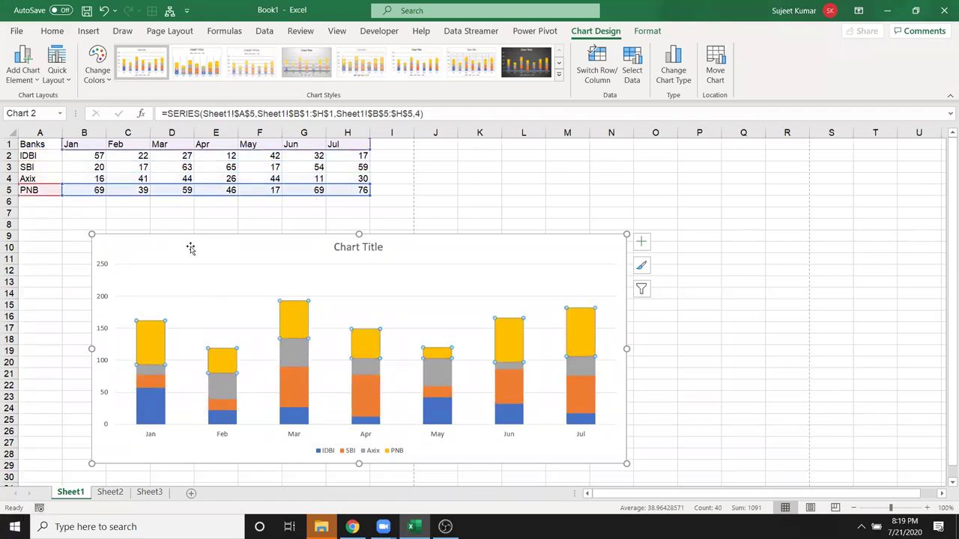
pyautogui.click(150, 412)
pyautogui.rightClick(151, 411)
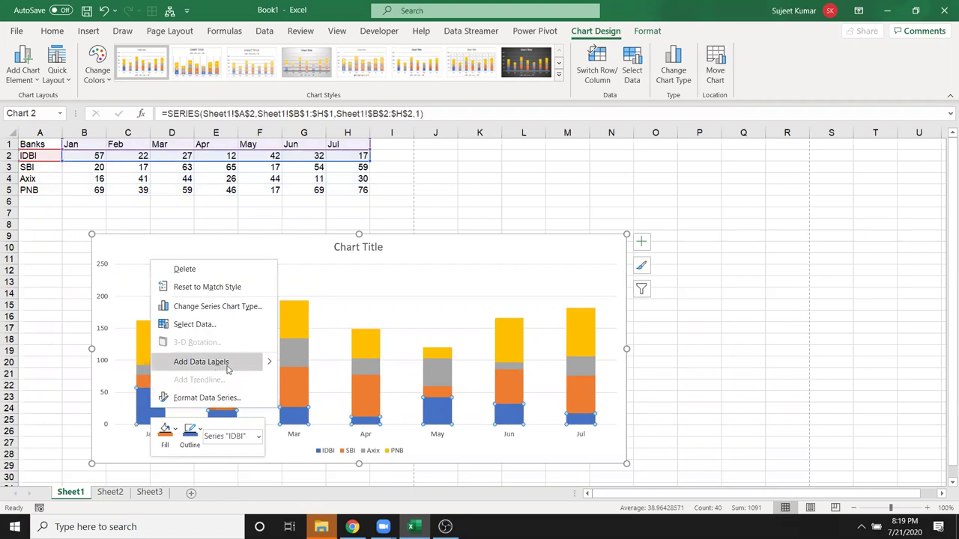
pyautogui.moveTo(267, 362)
pyautogui.click(310, 366)
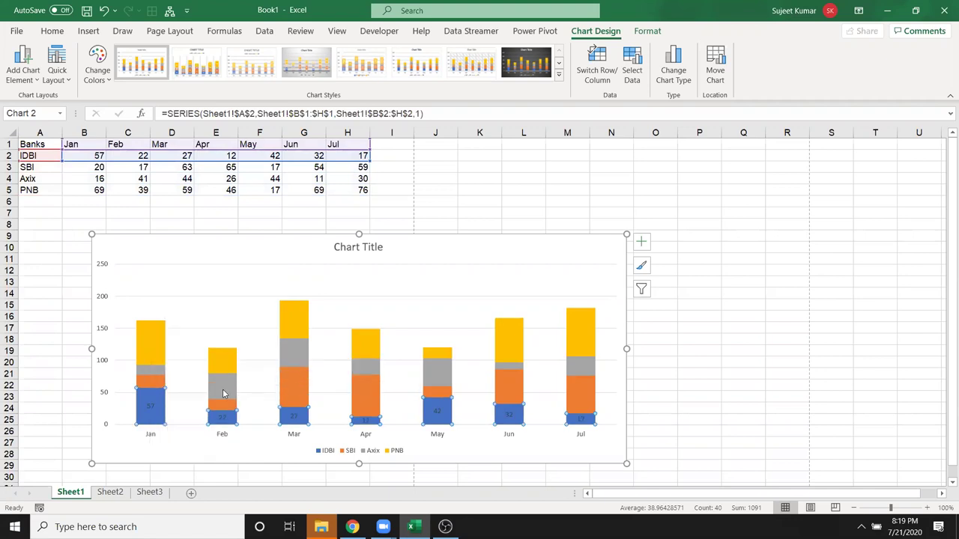
# Open the Format Data Labels pane for the IDBI labels, then close it.
pyautogui.click(153, 407)
pyautogui.rightClick(152, 406)
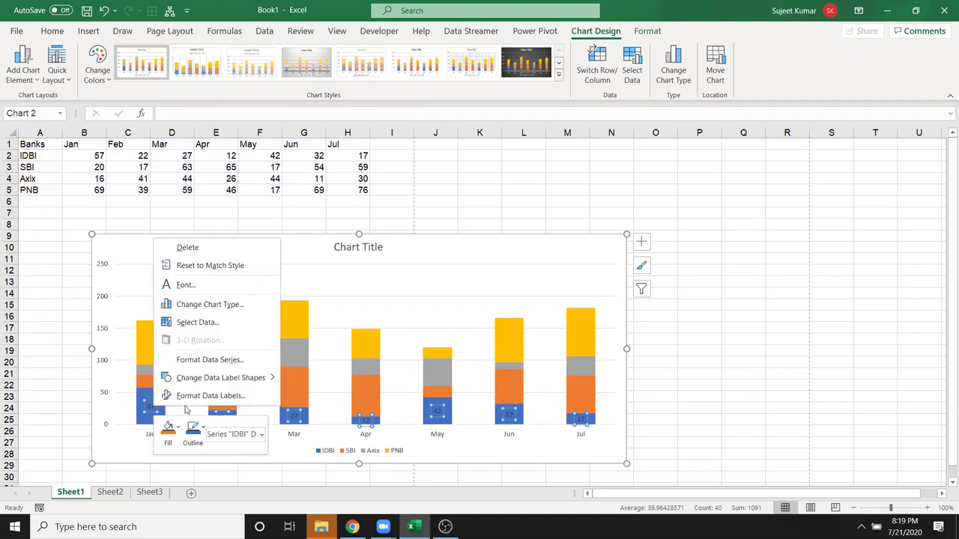
pyautogui.press('Escape')
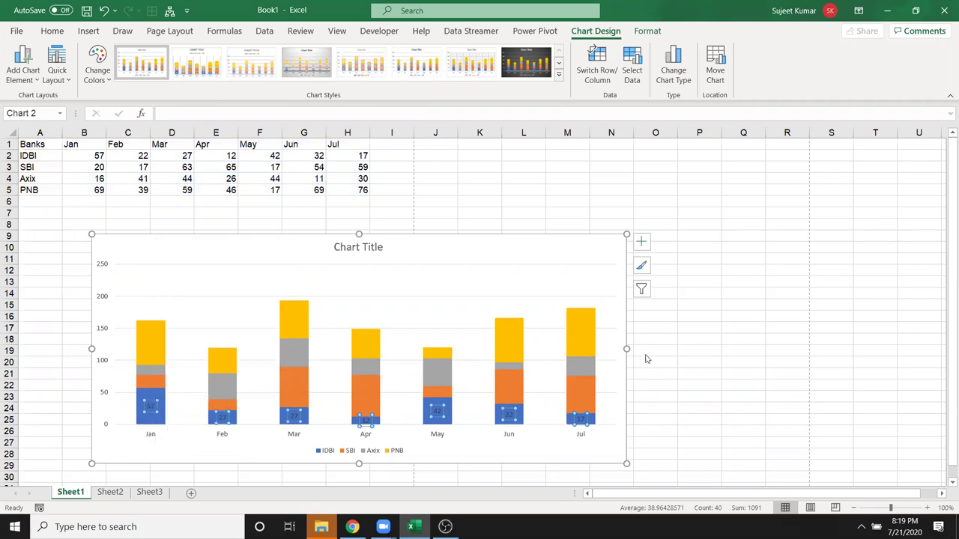
pyautogui.hotkey('ctrl', '1')
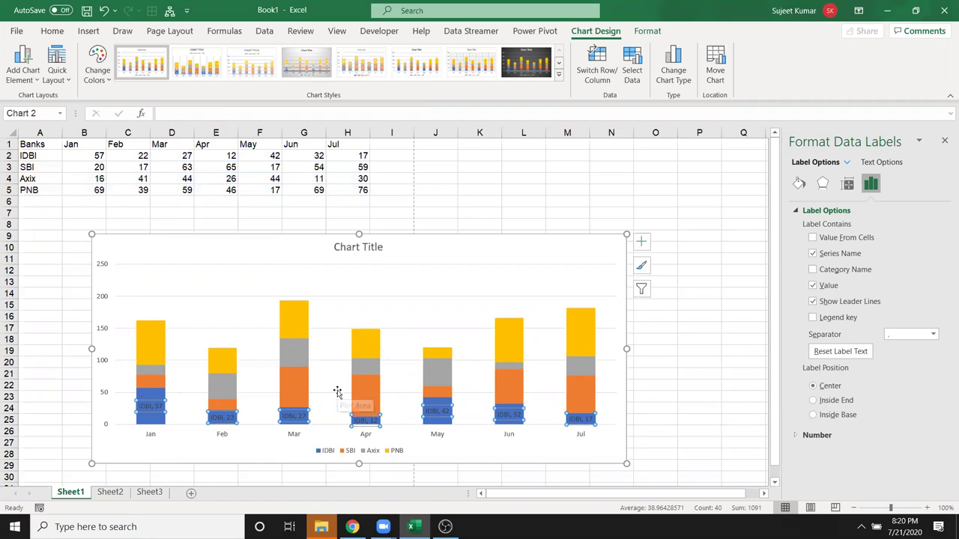
pyautogui.click(944, 141)
# Delete the stacked column chart and select the table A1:H5.
pyautogui.click(716, 277)
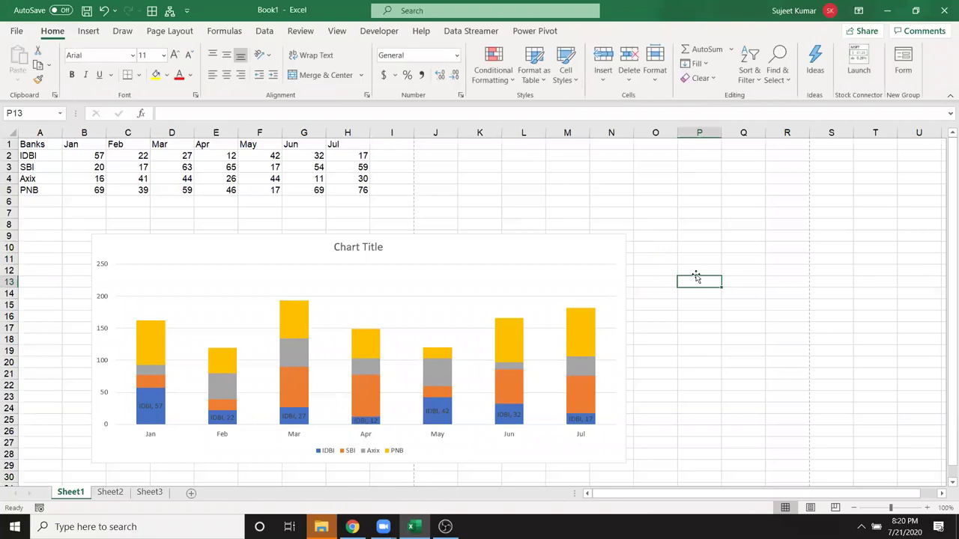
pyautogui.click(543, 253)
pyautogui.press('Delete')
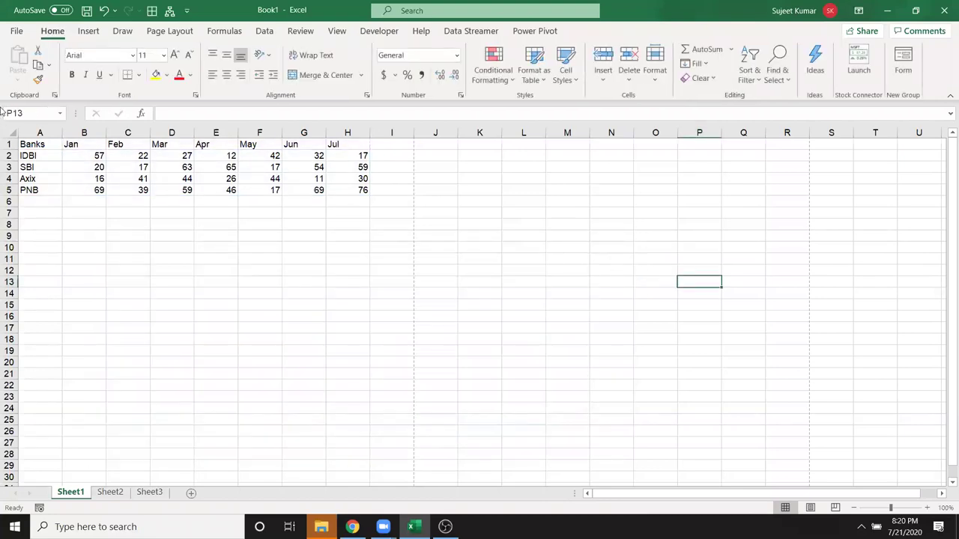
pyautogui.moveTo(46, 145)
pyautogui.mouseDown()
pyautogui.moveTo(203, 155)
pyautogui.moveTo(342, 184)
pyautogui.mouseUp()
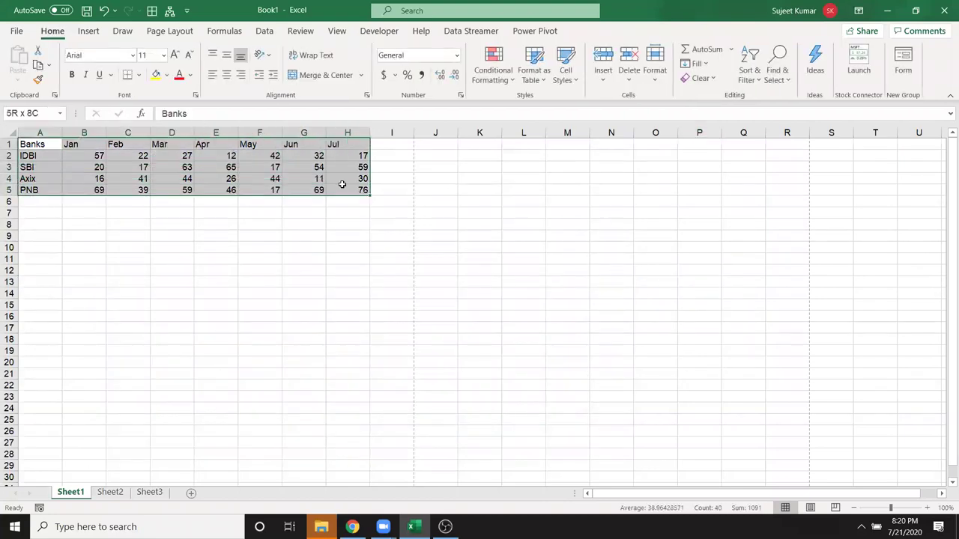
# Insert a 100% Stacked Column chart and place it, enlarged, below the table.
pyautogui.click(89, 32)
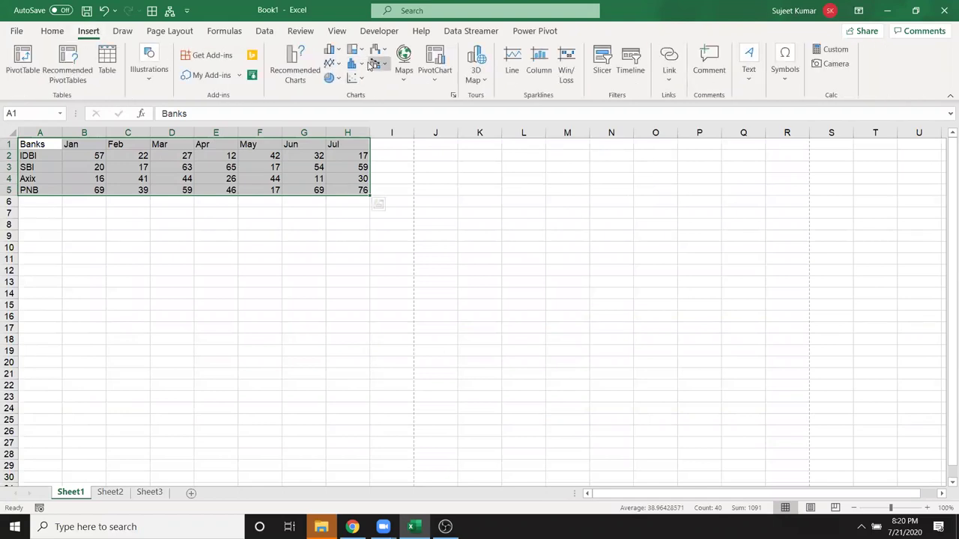
pyautogui.click(330, 50)
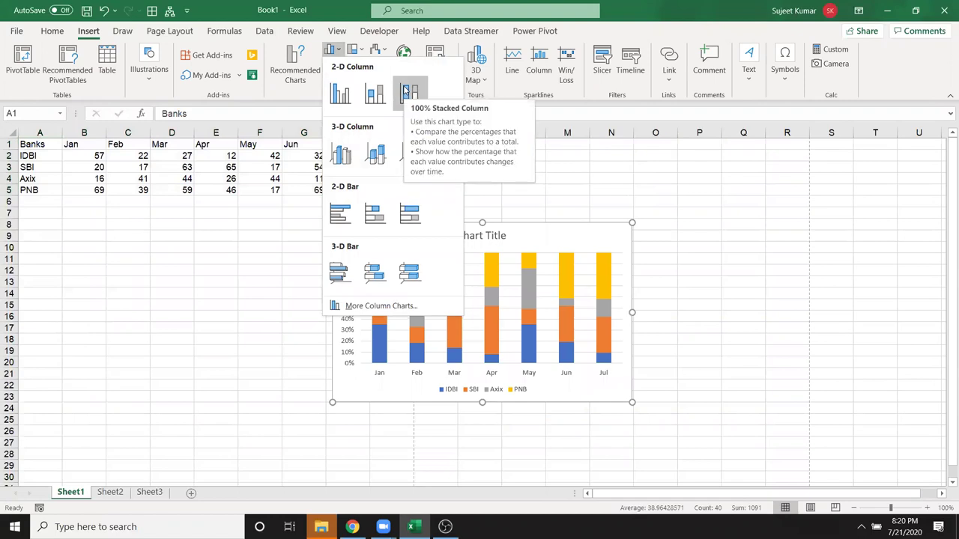
pyautogui.click(406, 90)
pyautogui.moveTo(362, 236); pyautogui.dragTo(96, 238)
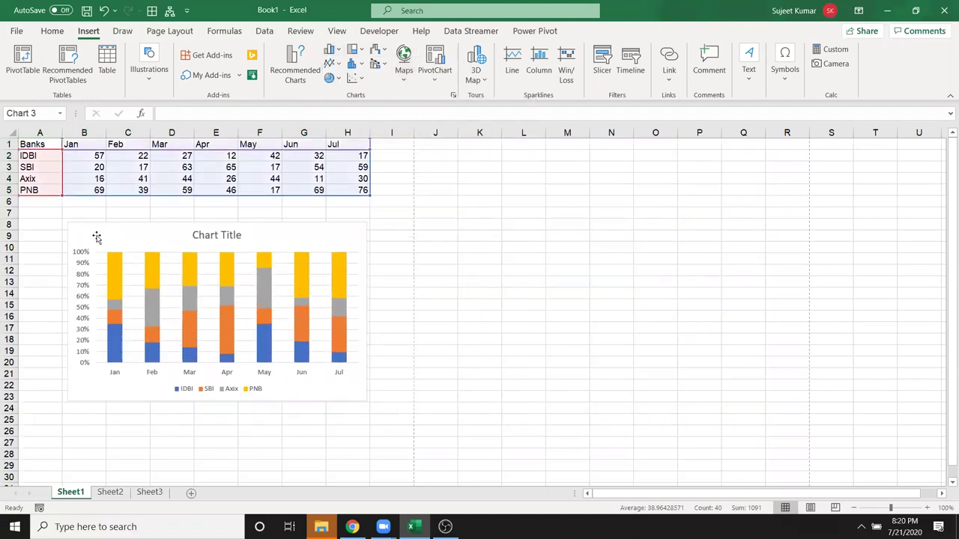
pyautogui.moveTo(368, 406); pyautogui.dragTo(491, 435)
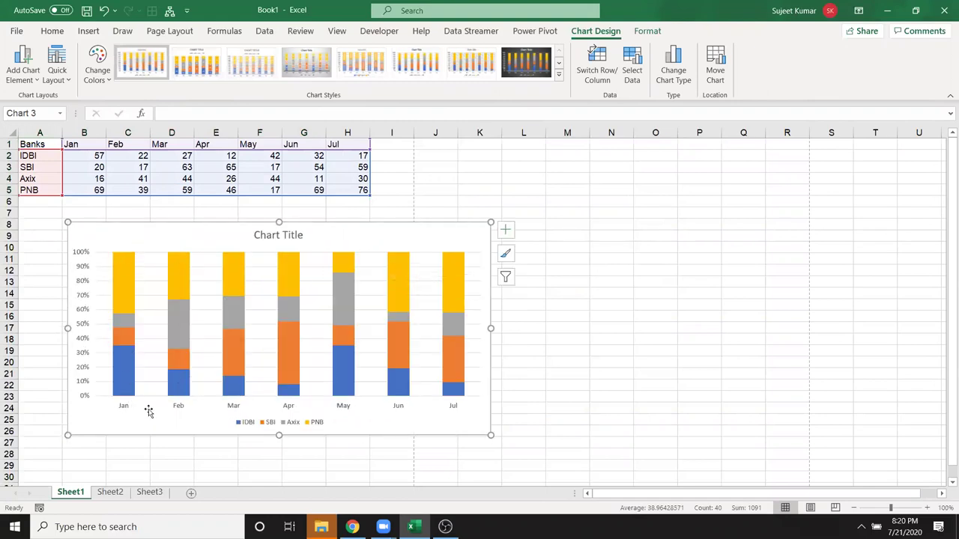
# Select each bank's series (IDBI, SBI, Axix, PNB) in the 100% stacked chart.
pyautogui.click(132, 390)
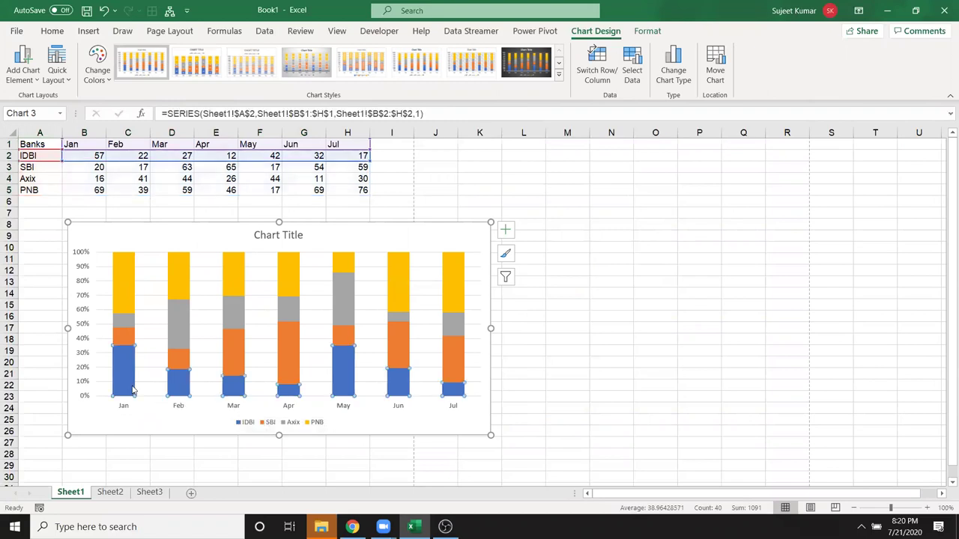
pyautogui.click(126, 332)
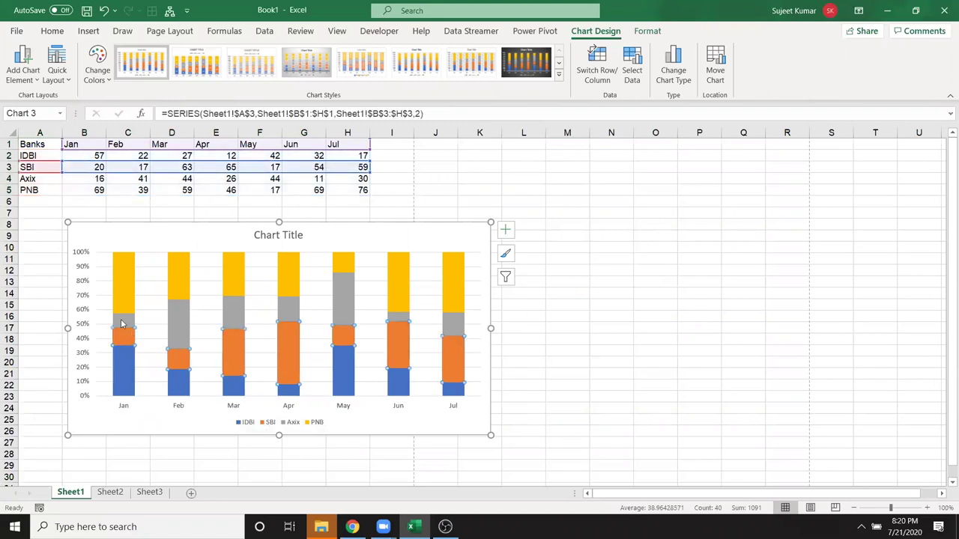
pyautogui.click(123, 321)
pyautogui.click(123, 299)
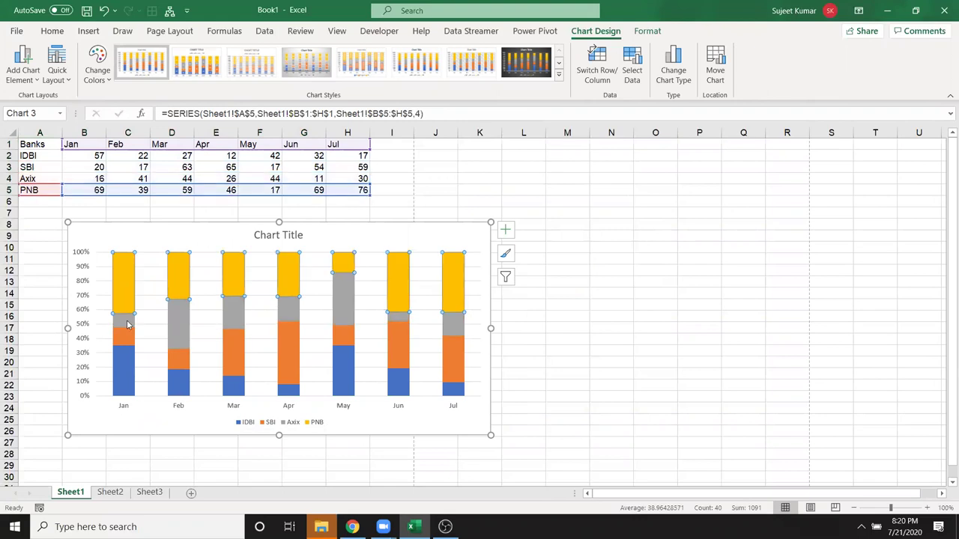
pyautogui.click(127, 324)
pyautogui.click(126, 338)
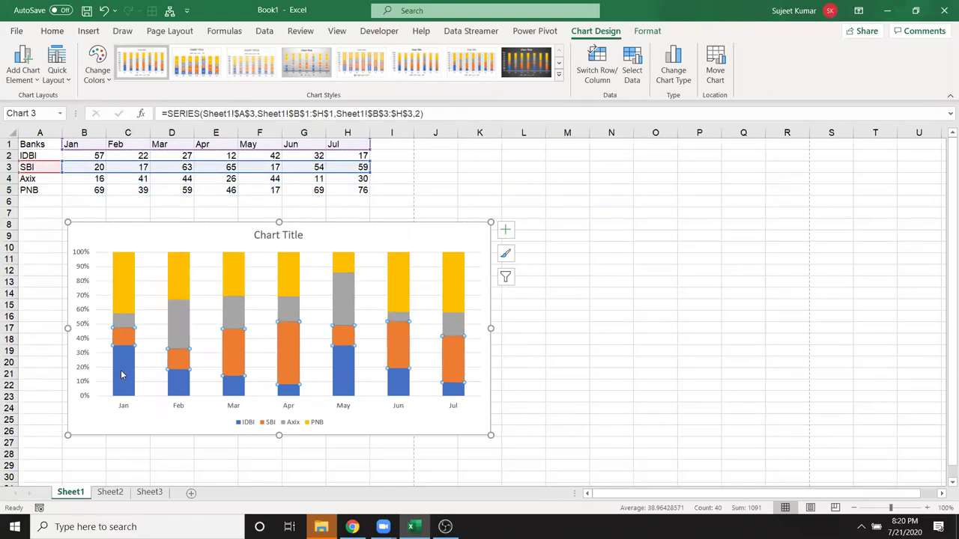
pyautogui.click(122, 375)
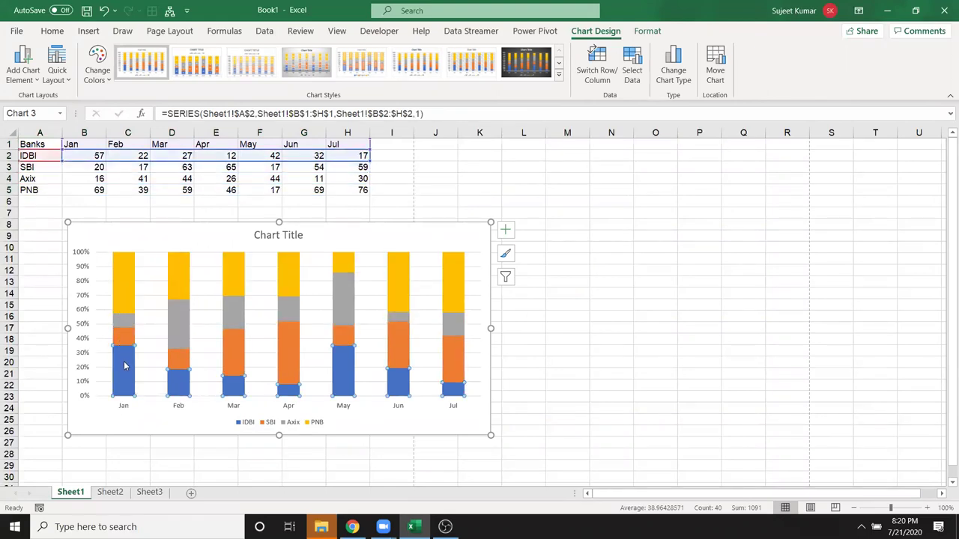
# Try labelling the IDBI series, then undo to remove the labels and the chart.
pyautogui.moveTo(124, 365)
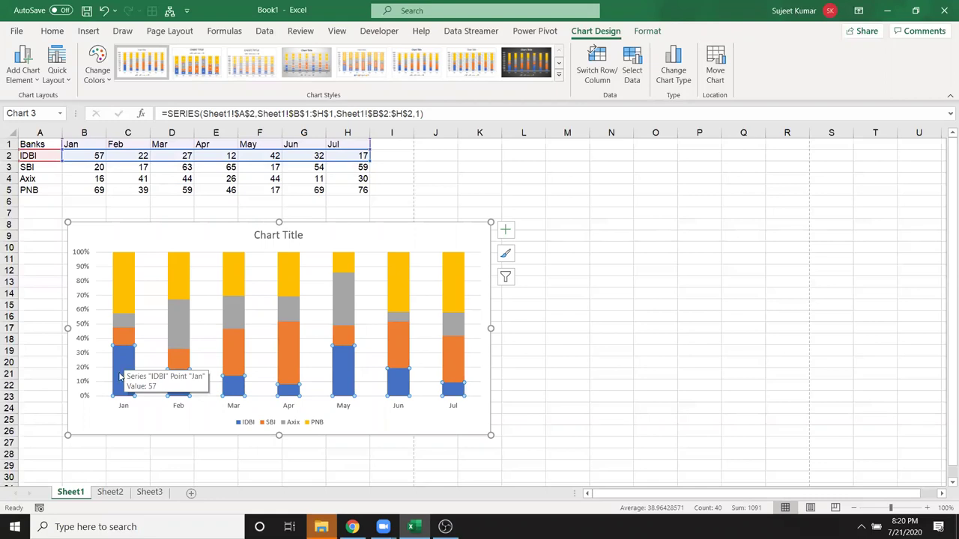
pyautogui.rightClick(120, 376)
pyautogui.press('Escape')
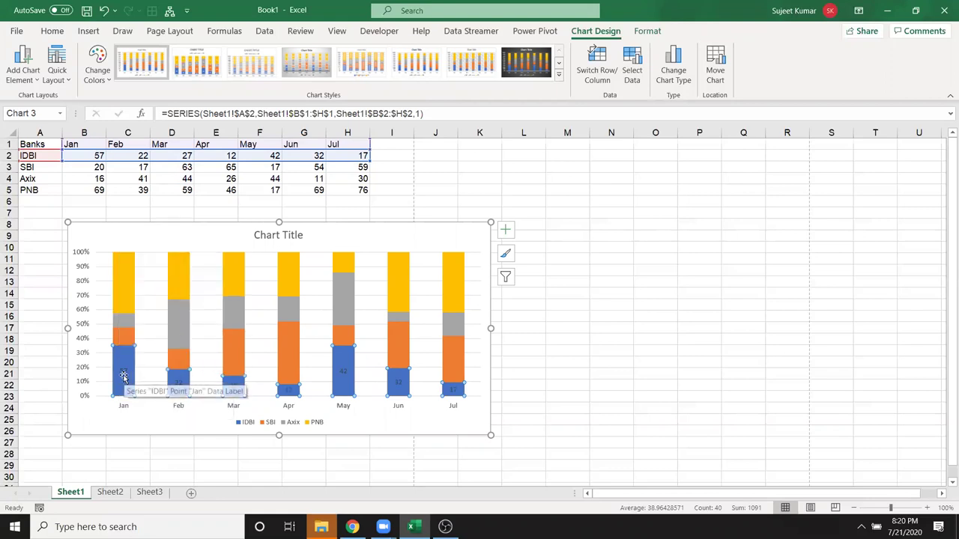
pyautogui.hotkey('ctrl', 'z')
pyautogui.hotkey('ctrl', 'z')
pyautogui.hotkey('ctrl', 'z')
pyautogui.hotkey('ctrl', 'z')
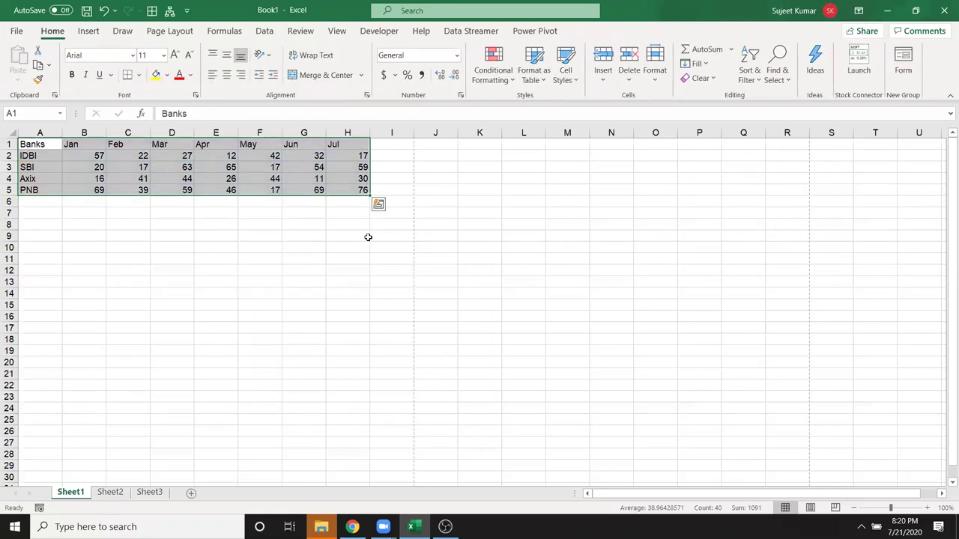
# Insert a Clustered Column chart, move it below the table and widen it to about column O.
pyautogui.click(88, 31)
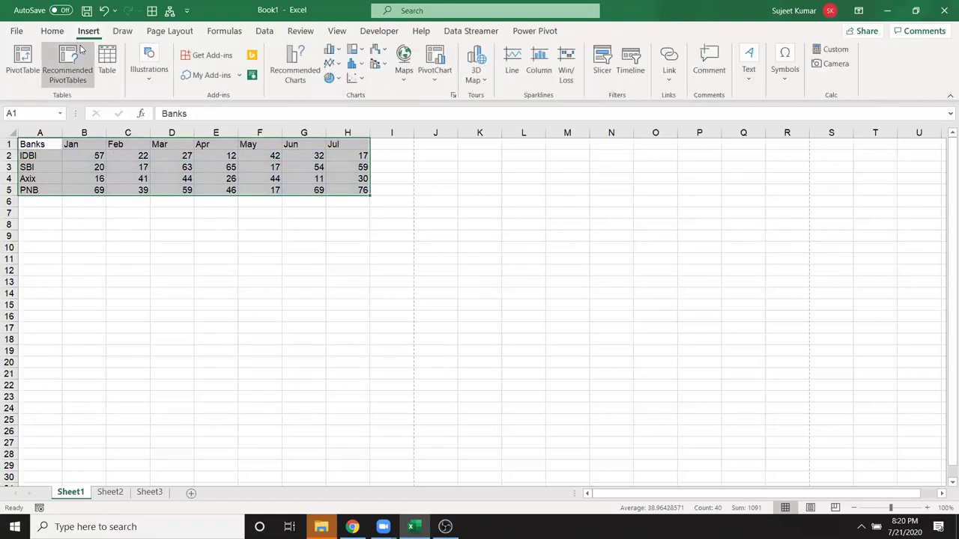
pyautogui.click(331, 49)
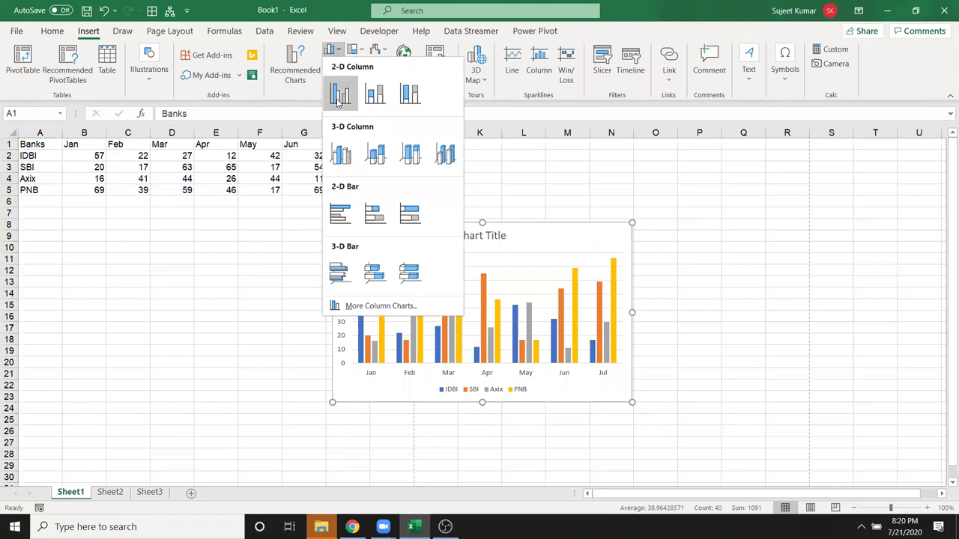
pyautogui.click(338, 103)
pyautogui.moveTo(370, 239); pyautogui.dragTo(105, 245)
pyautogui.moveTo(367, 404); pyautogui.dragTo(642, 407)
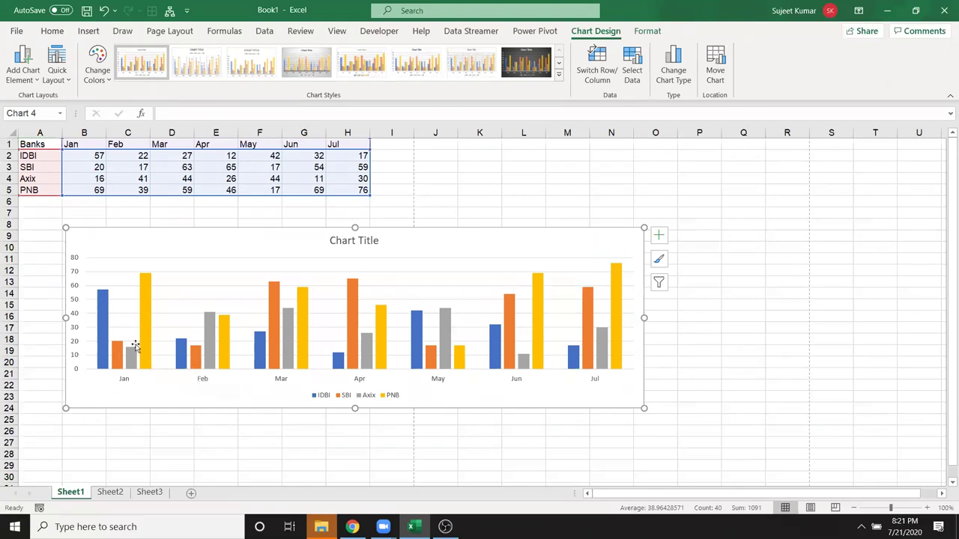
pyautogui.moveTo(98, 254)
pyautogui.mouseDown()
pyautogui.moveTo(108, 289)
pyautogui.moveTo(34, 224)
pyautogui.mouseUp()
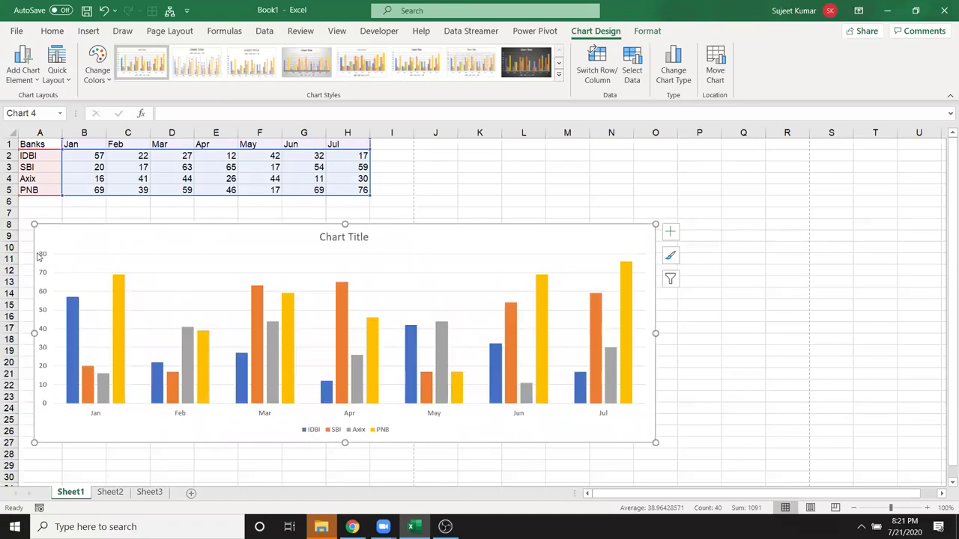
# Delete the chart title and add data labels to the IDBI bars.
pyautogui.click(324, 242)
pyautogui.press('Delete')
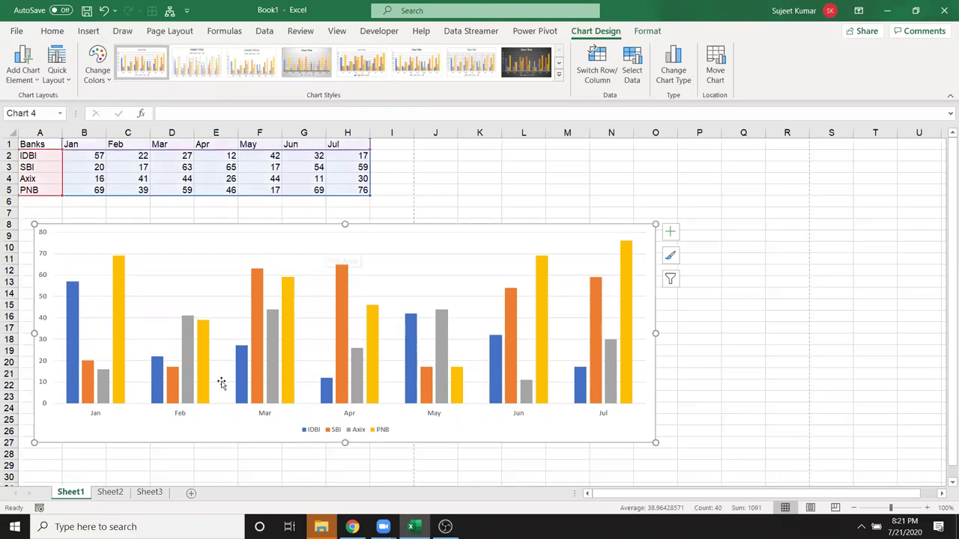
pyautogui.click(73, 337)
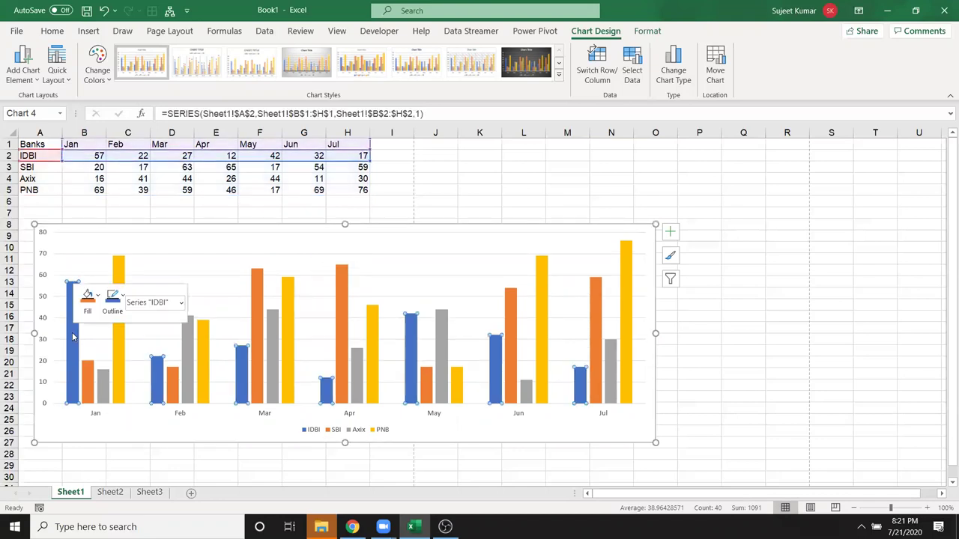
pyautogui.rightClick(72, 337)
pyautogui.click(155, 441)
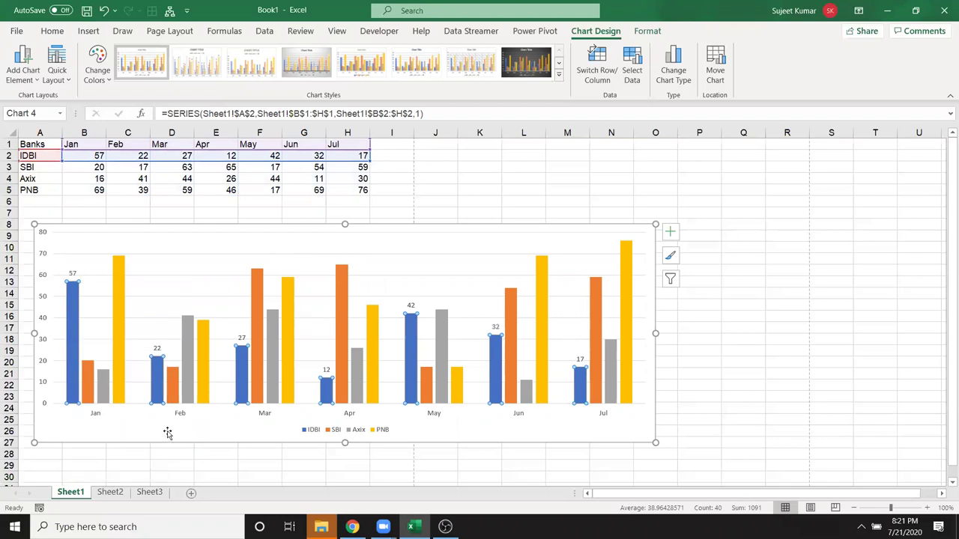
# Open Format Data Labels for the new IDBI labels with Ctrl+1.
pyautogui.click(74, 275)
pyautogui.rightClick(75, 274)
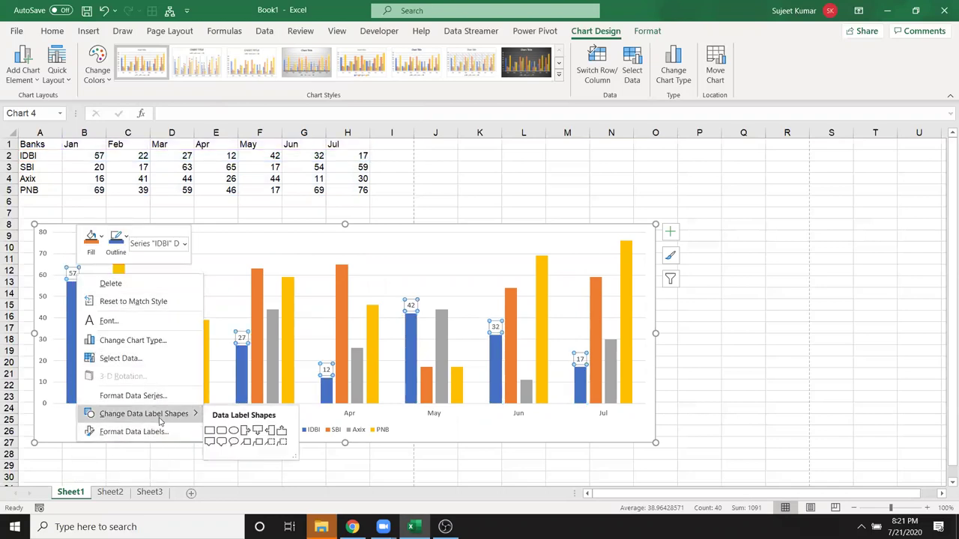
pyautogui.press('Escape')
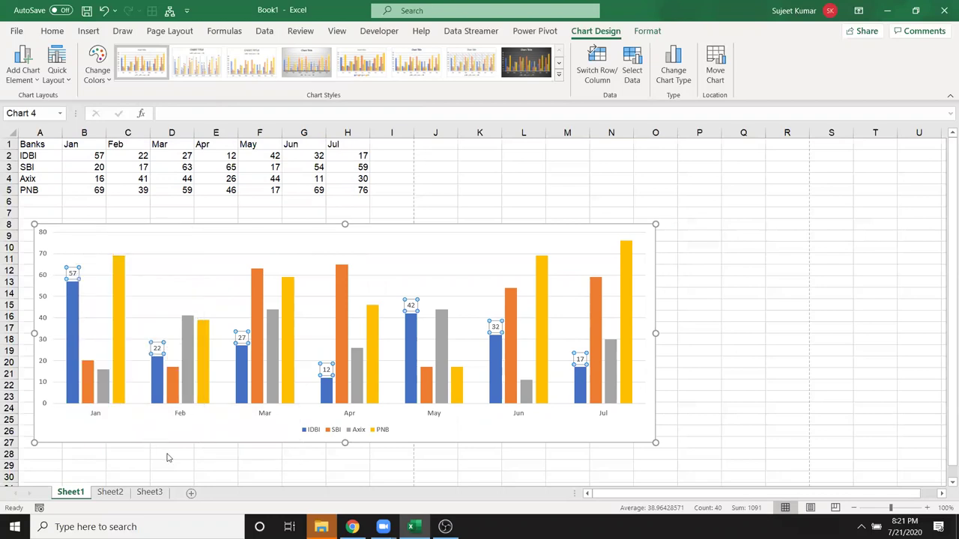
pyautogui.hotkey('ctrl', '1')
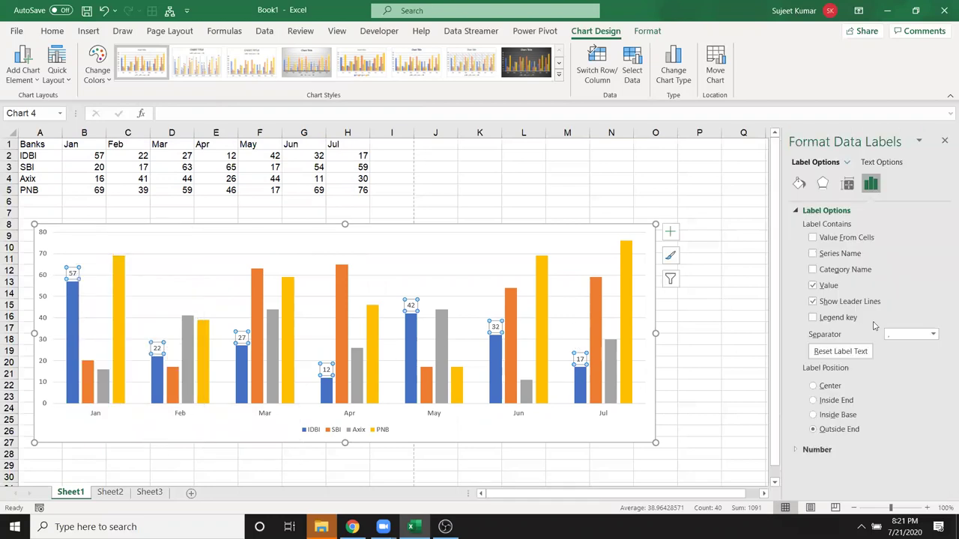
# Add the series name to the IDBI labels and rotate their text 90°.
pyautogui.click(813, 254)
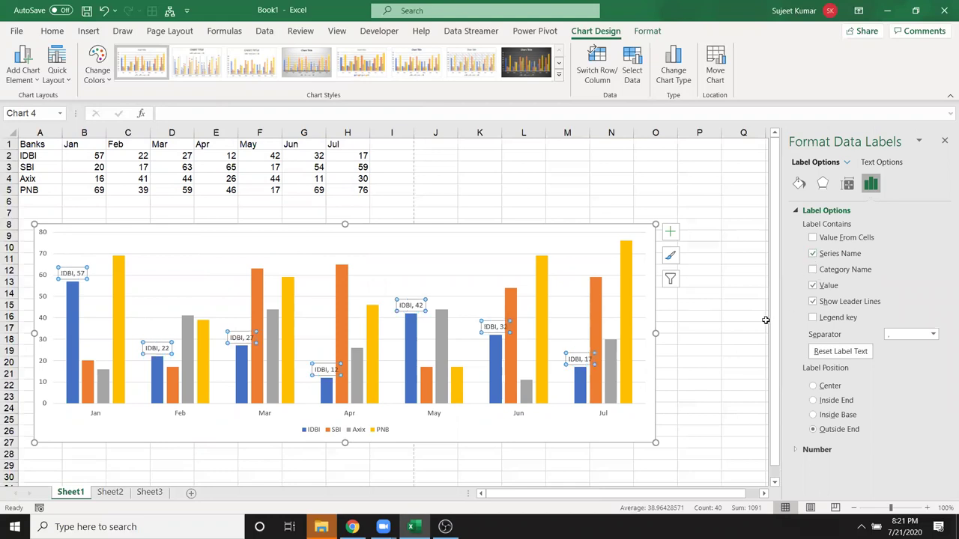
pyautogui.click(847, 183)
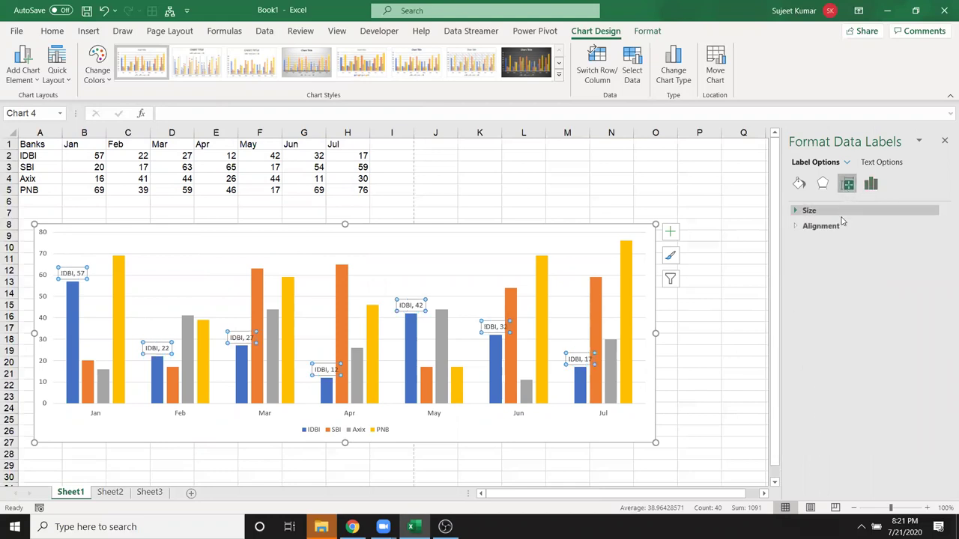
pyautogui.click(841, 226)
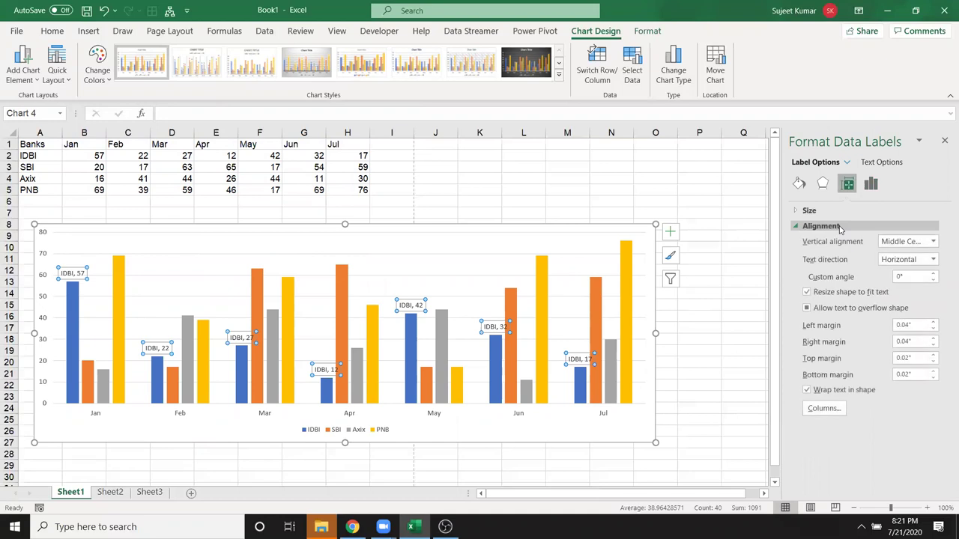
pyautogui.click(892, 264)
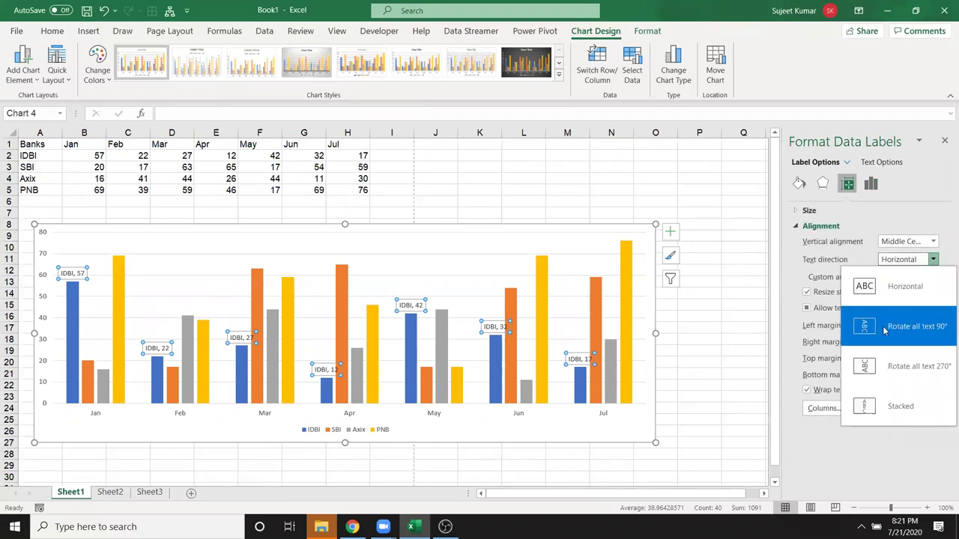
pyautogui.click(881, 364)
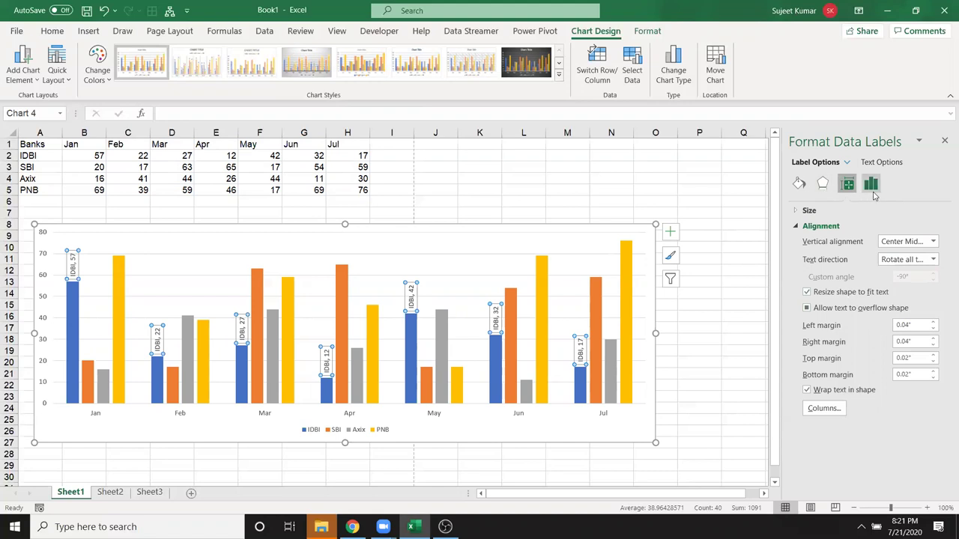
pyautogui.click(832, 211)
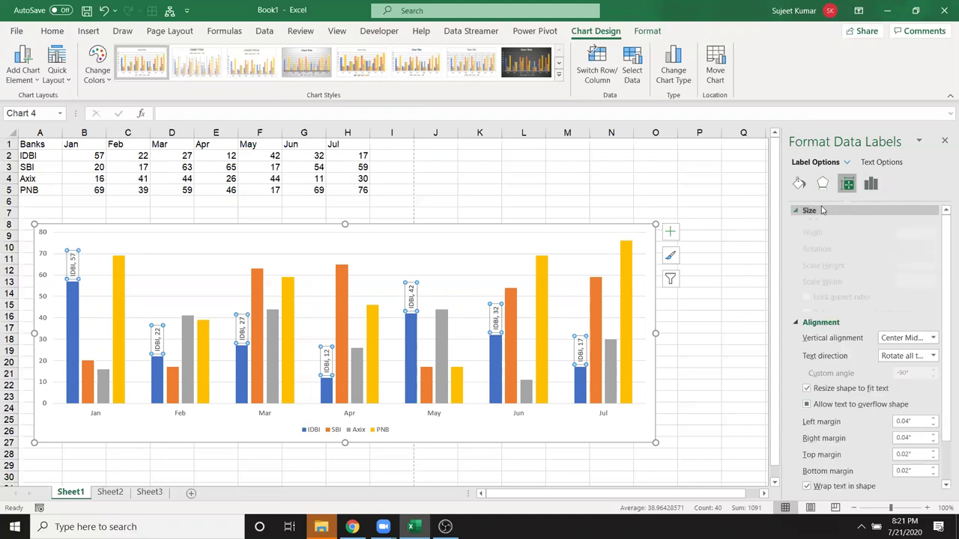
# Set the IDBI label position to Center inside the bars.
pyautogui.click(869, 184)
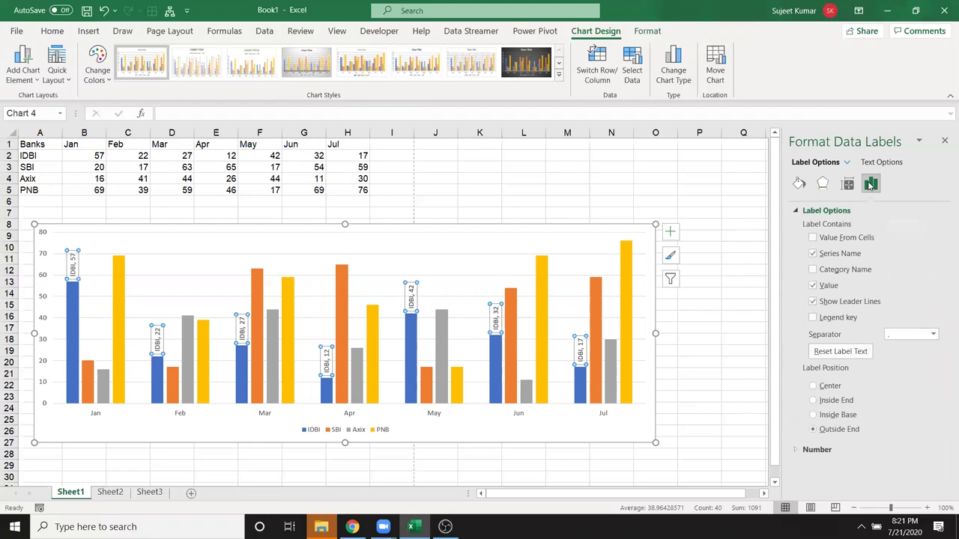
pyautogui.click(812, 386)
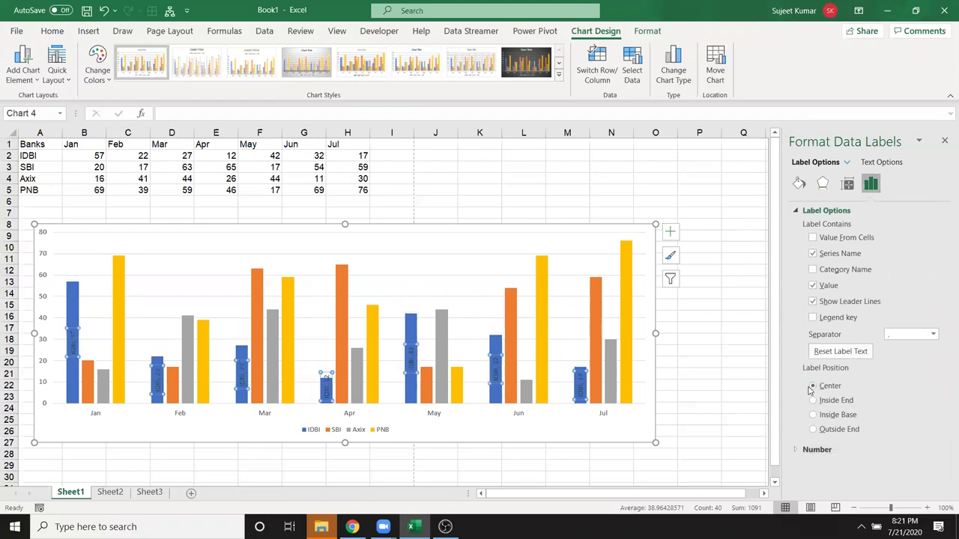
pyautogui.click(813, 401)
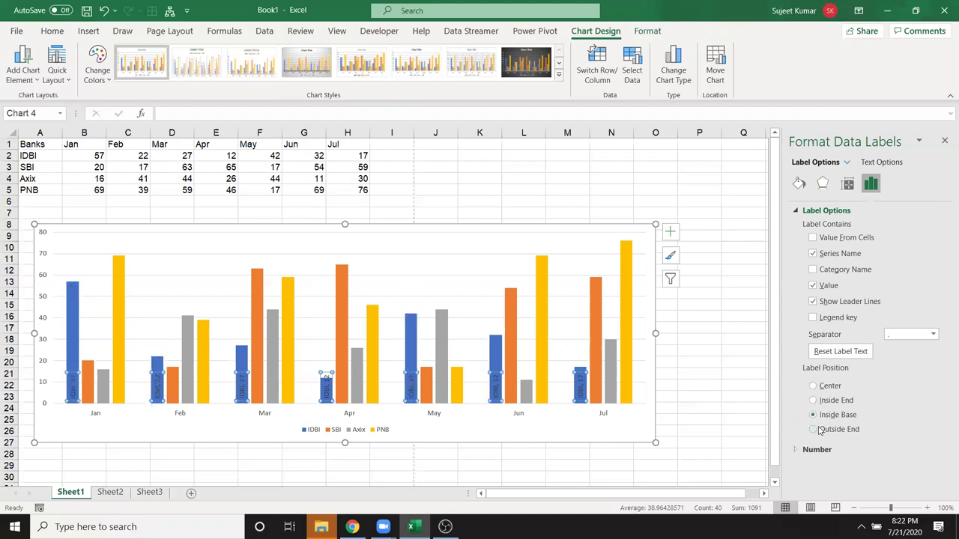
pyautogui.click(819, 430)
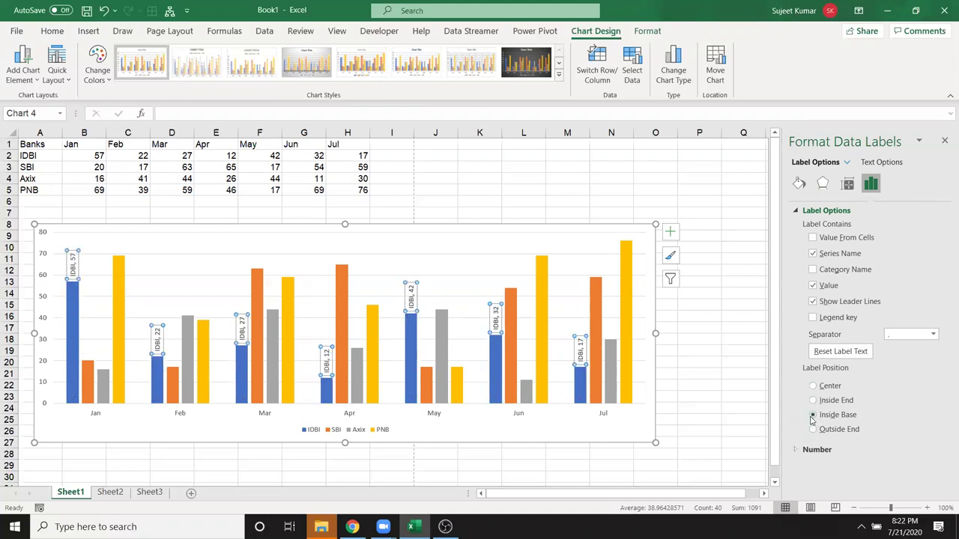
pyautogui.click(813, 400)
pyautogui.click(813, 386)
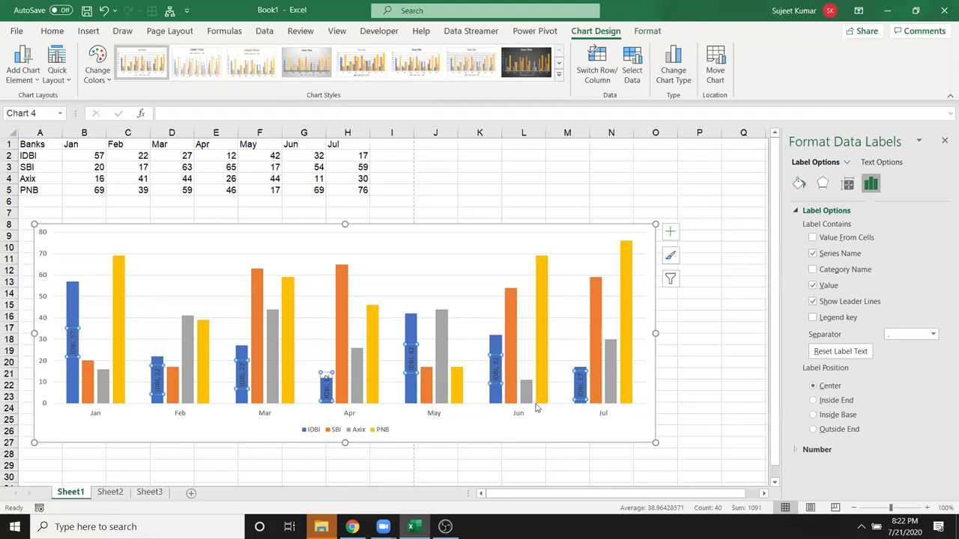
pyautogui.click(218, 440)
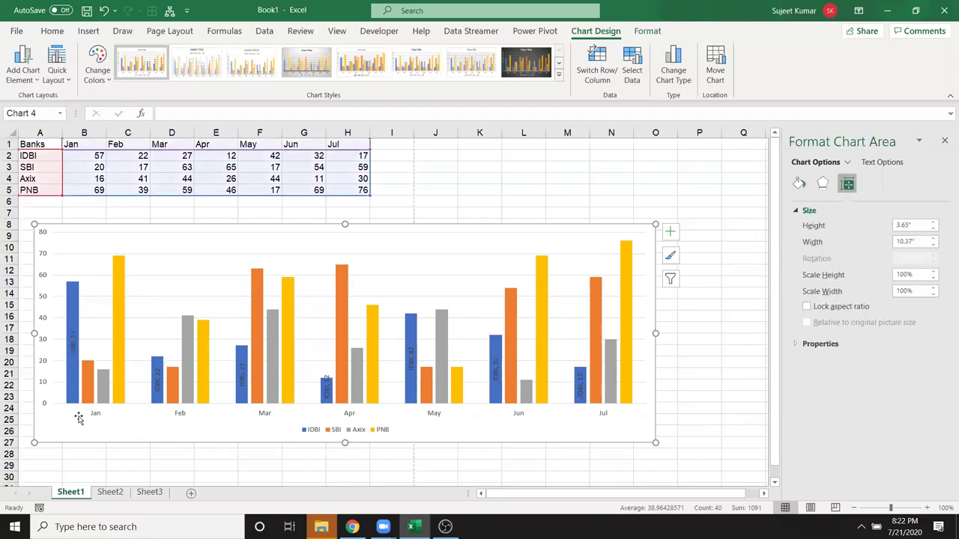
# Select the SBI and Axix bar series, then close the Format Data Series pane.
pyautogui.click(87, 396)
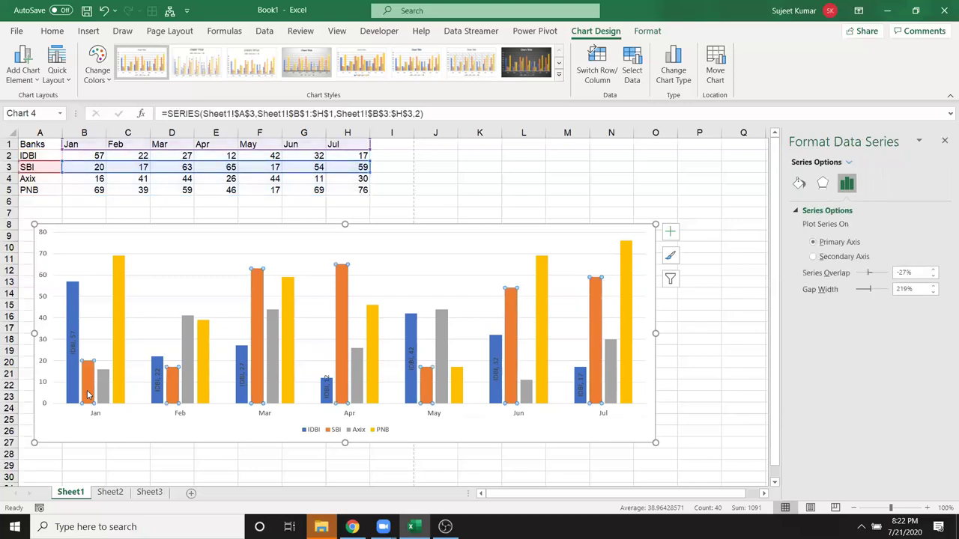
pyautogui.click(101, 397)
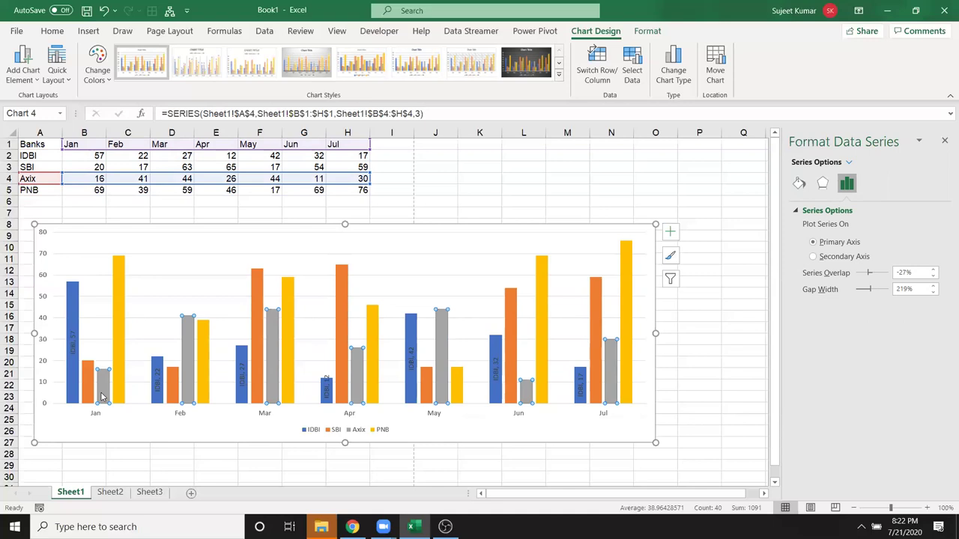
pyautogui.click(944, 142)
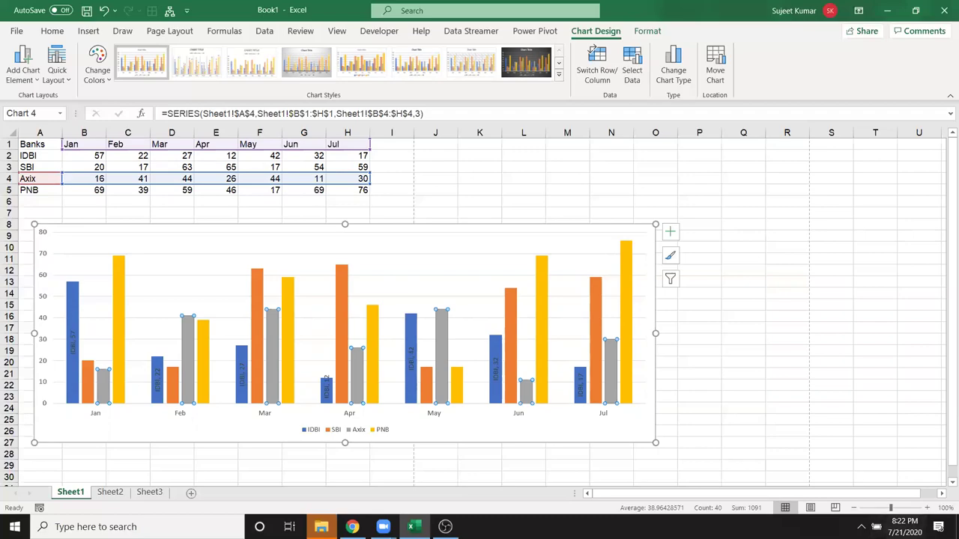
# Briefly switch to the browser, then return to Excel and reselect the chart.
pyautogui.click(352, 527)
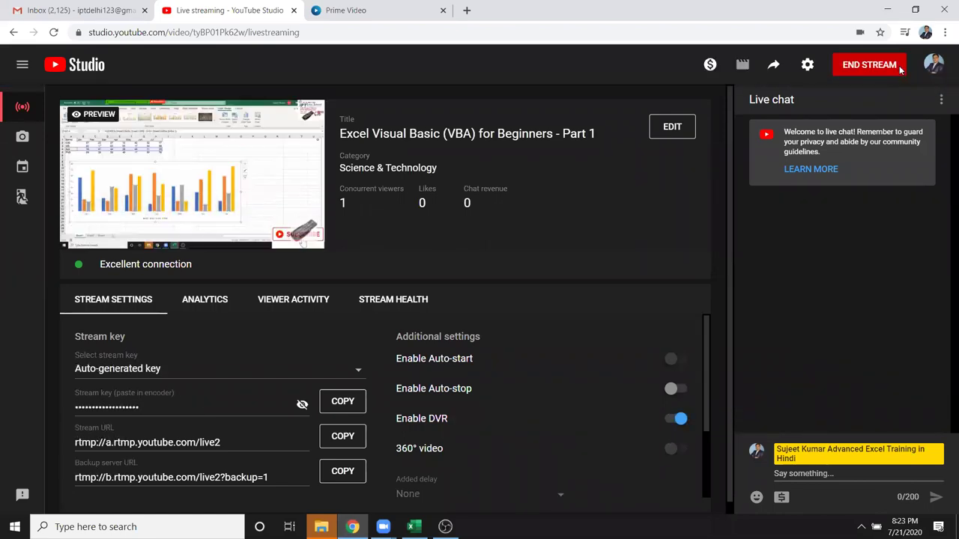
pyautogui.press('super+d')
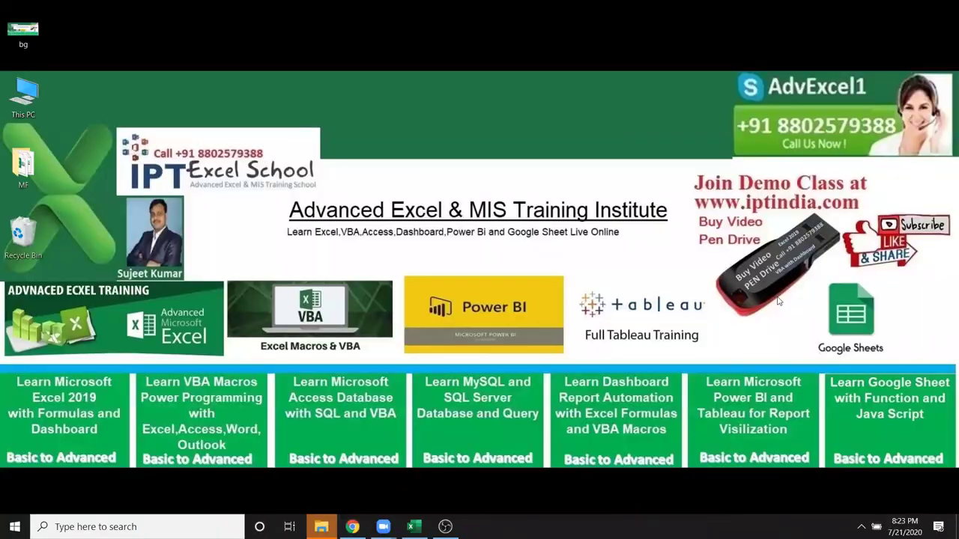
pyautogui.click(411, 526)
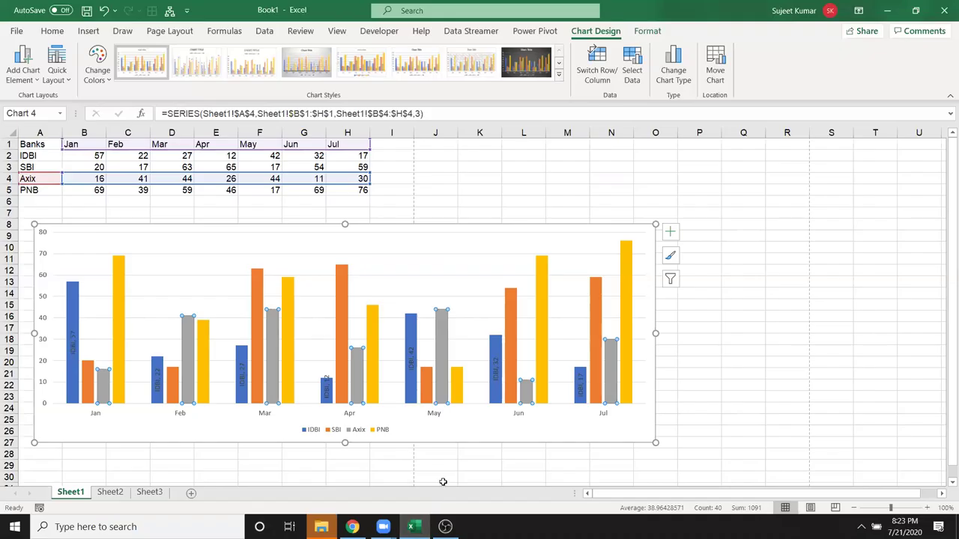
pyautogui.click(819, 299)
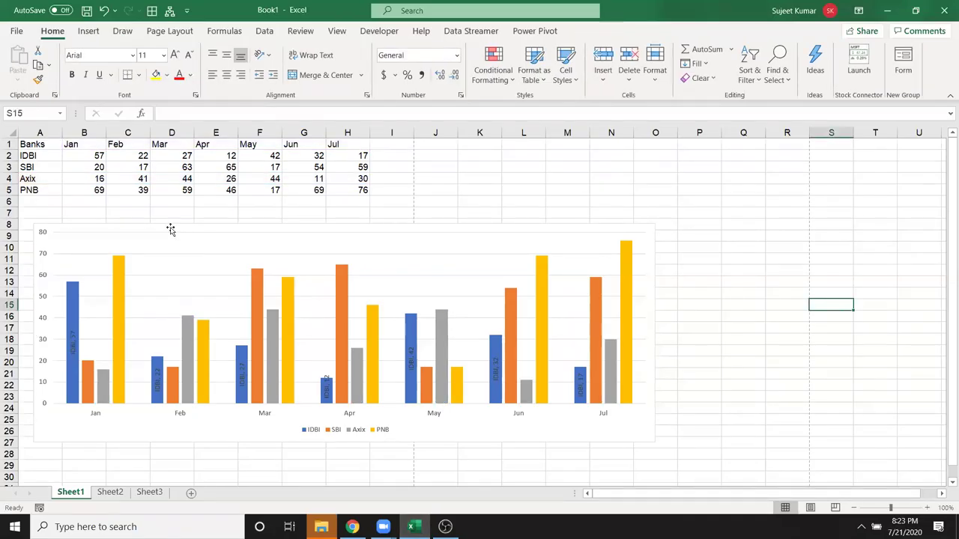
pyautogui.click(42, 235)
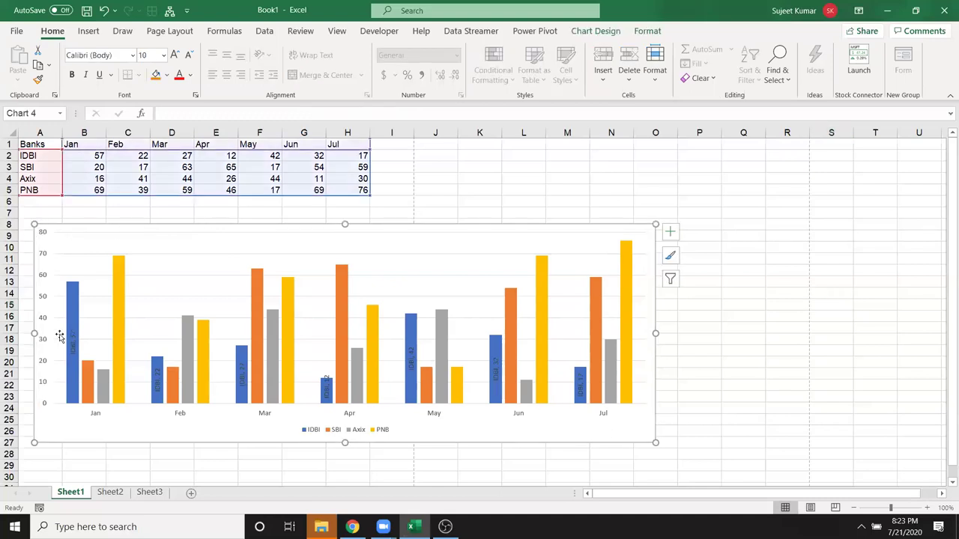
pyautogui.moveTo(34, 143); pyautogui.dragTo(360, 144)
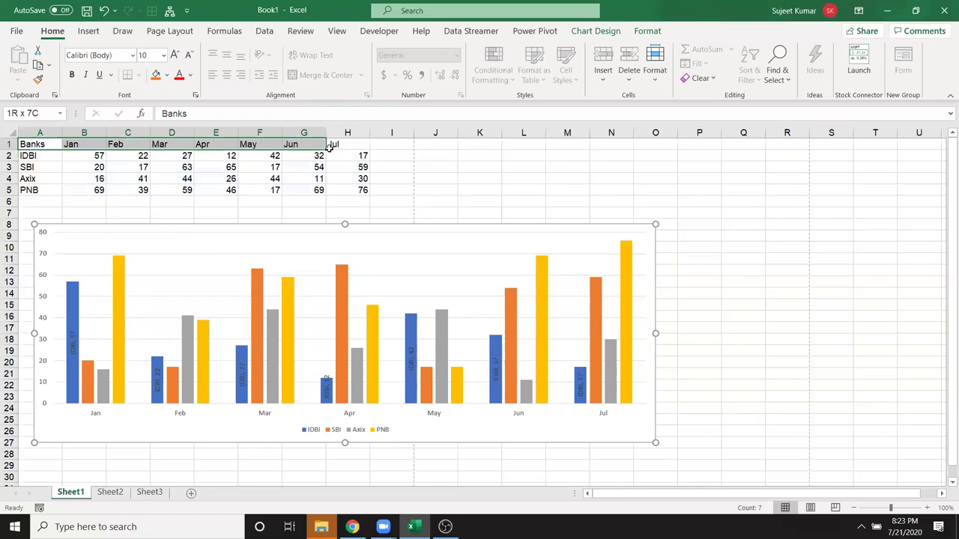
pyautogui.moveTo(48, 158); pyautogui.dragTo(45, 189)
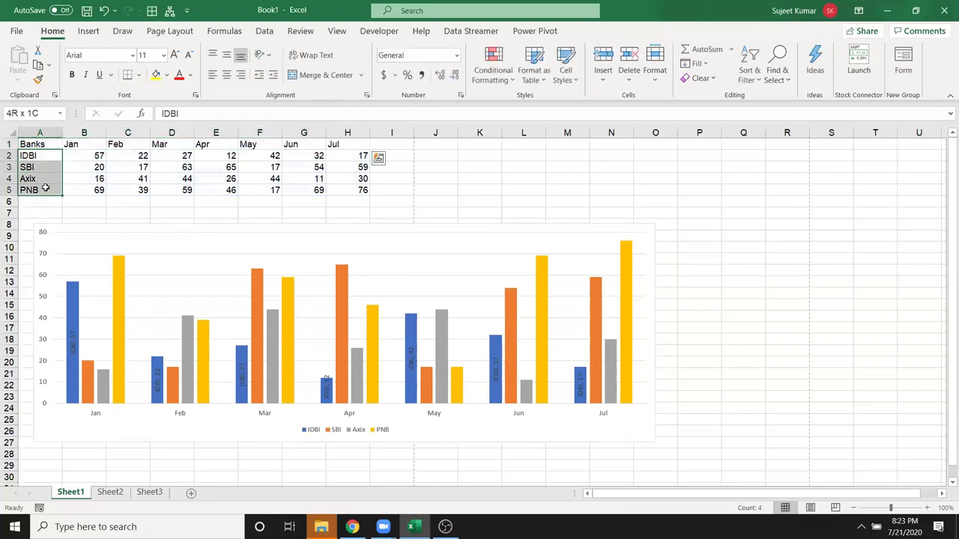
pyautogui.click(72, 385)
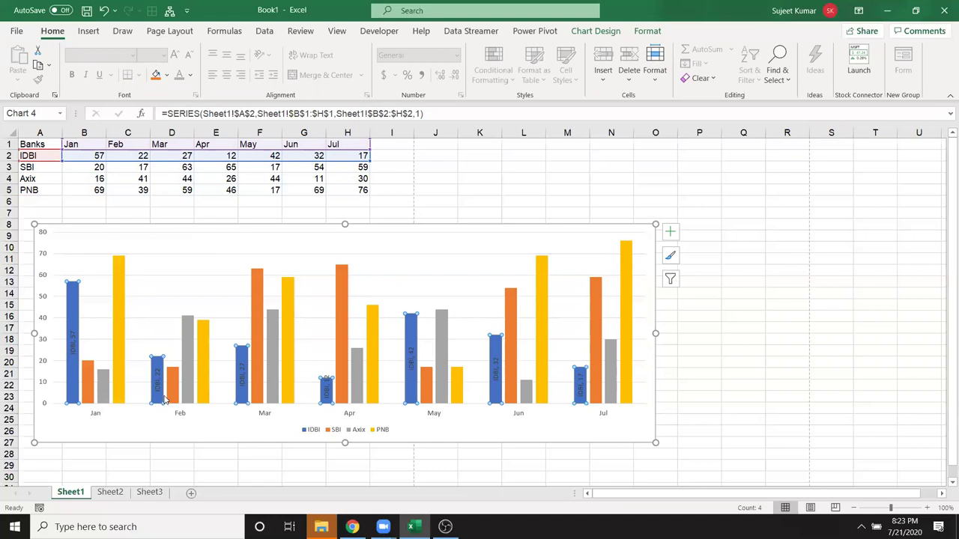
# Add data labels to the PNB bars and open their Format Data Labels settings.
pyautogui.moveTo(164, 403)
pyautogui.click(117, 359)
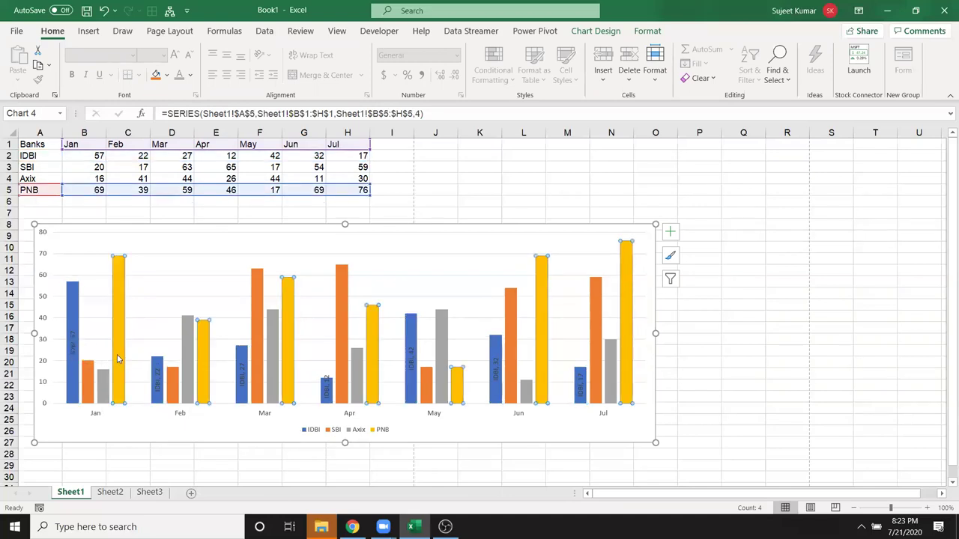
pyautogui.rightClick(117, 359)
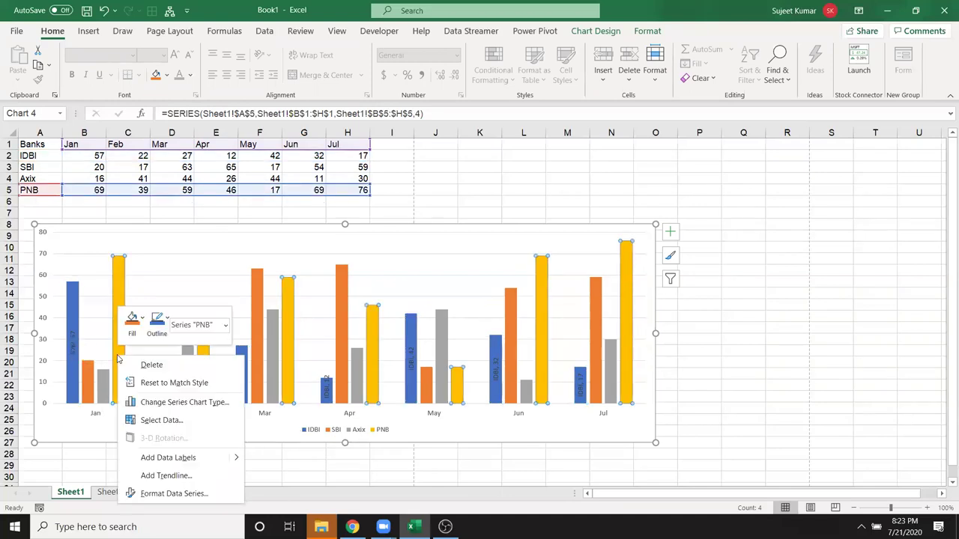
pyautogui.click(201, 458)
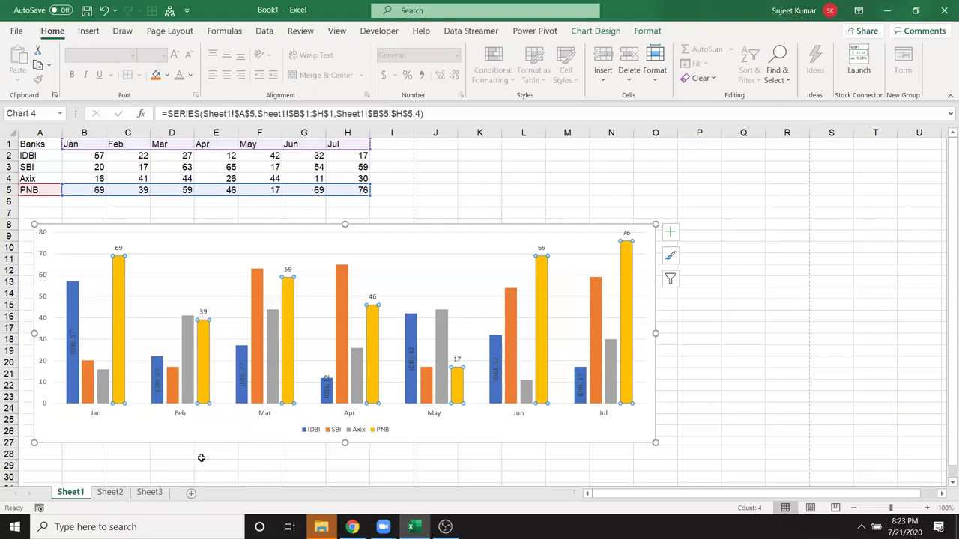
pyautogui.click(118, 247)
pyautogui.rightClick(118, 247)
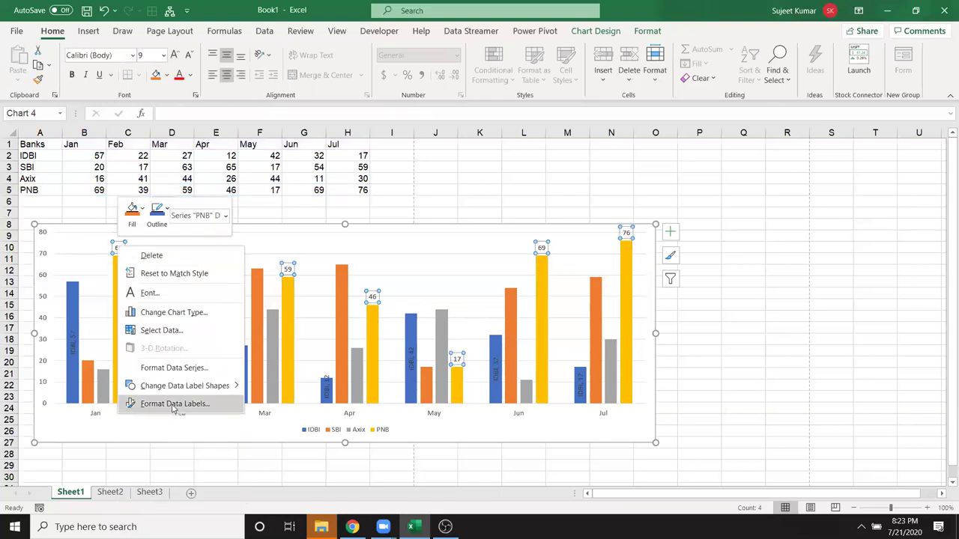
pyautogui.click(172, 404)
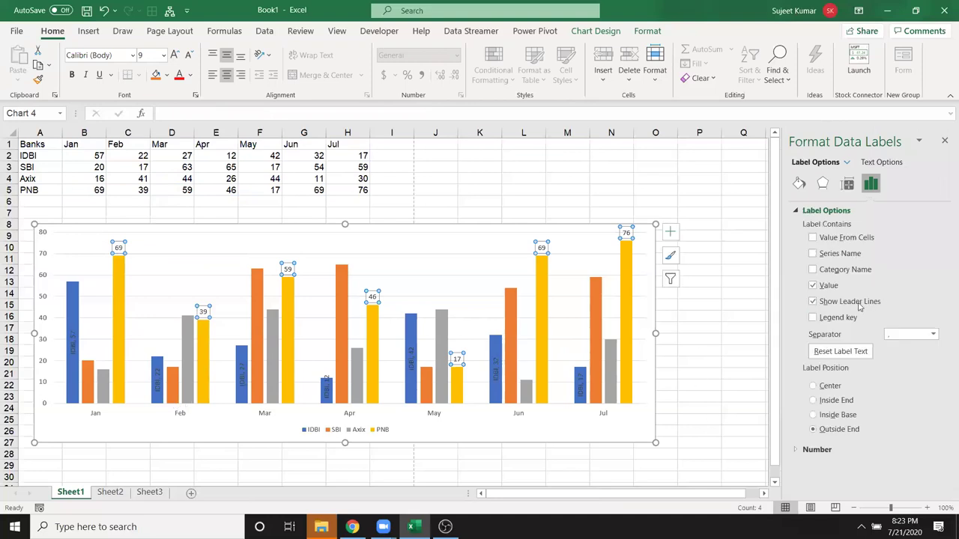
# Show the series name on the PNB labels, centre them, and rotate the text 270°.
pyautogui.click(829, 258)
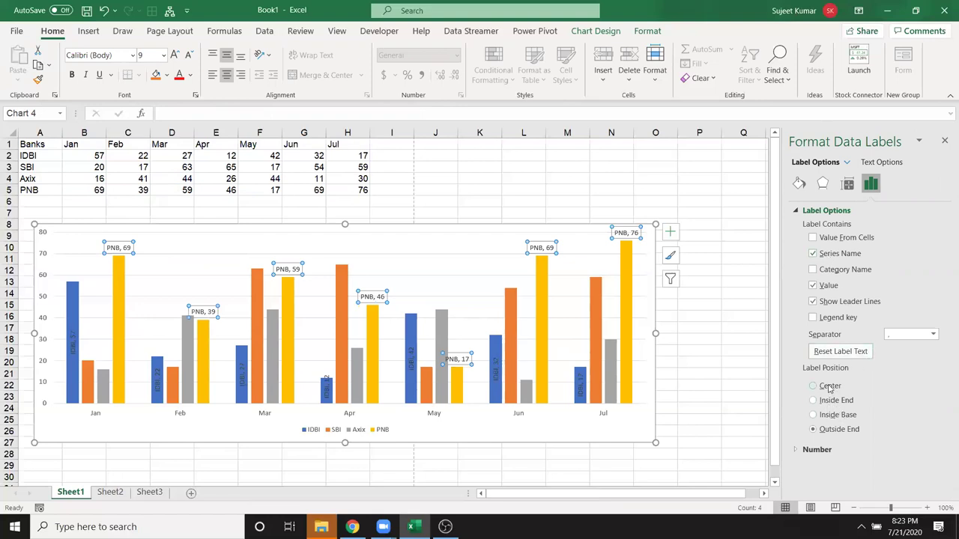
pyautogui.click(830, 386)
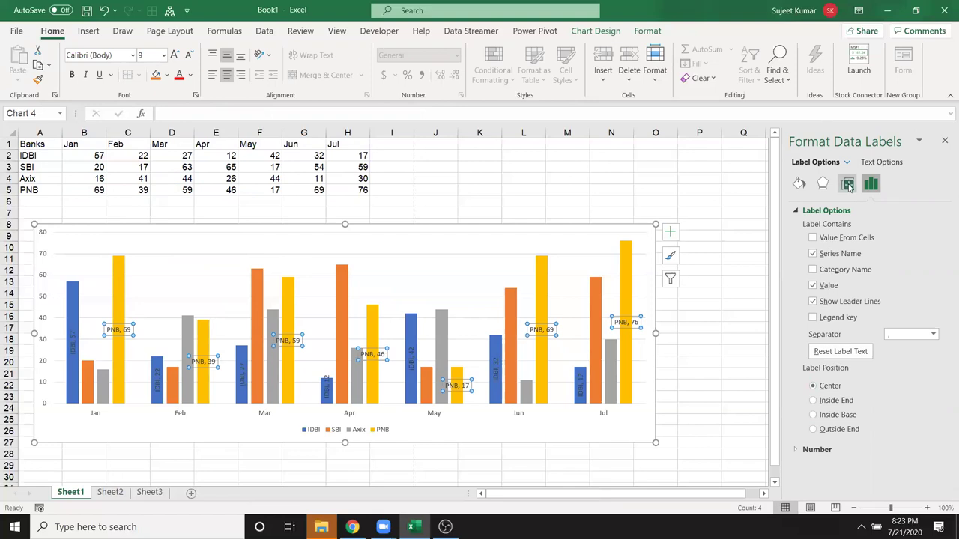
pyautogui.click(847, 185)
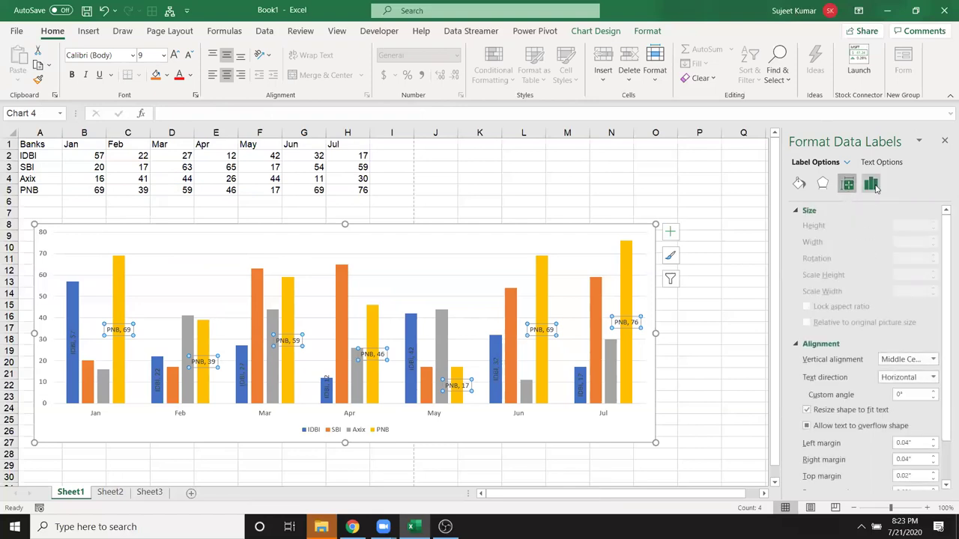
pyautogui.click(871, 184)
pyautogui.click(849, 185)
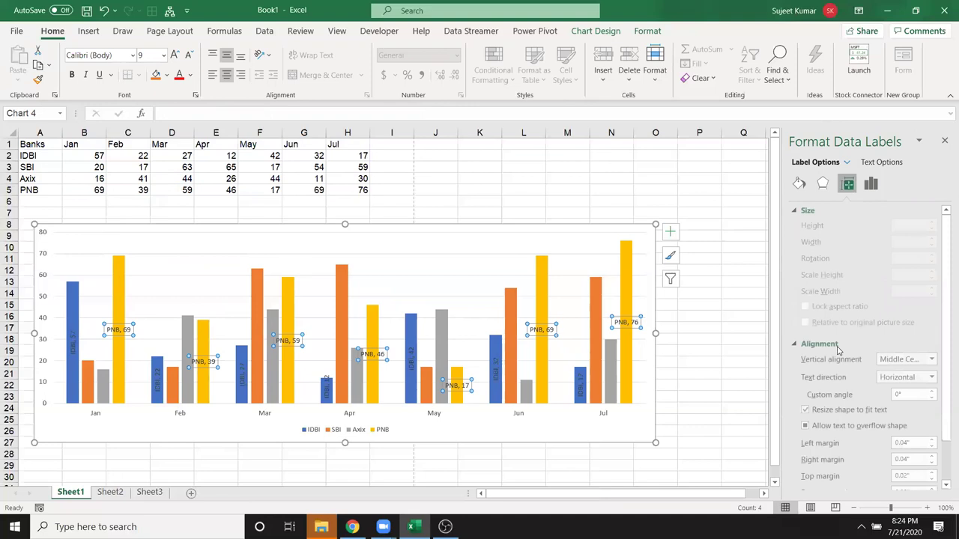
pyautogui.scroll(-2, 893, 360)
pyautogui.click(933, 330)
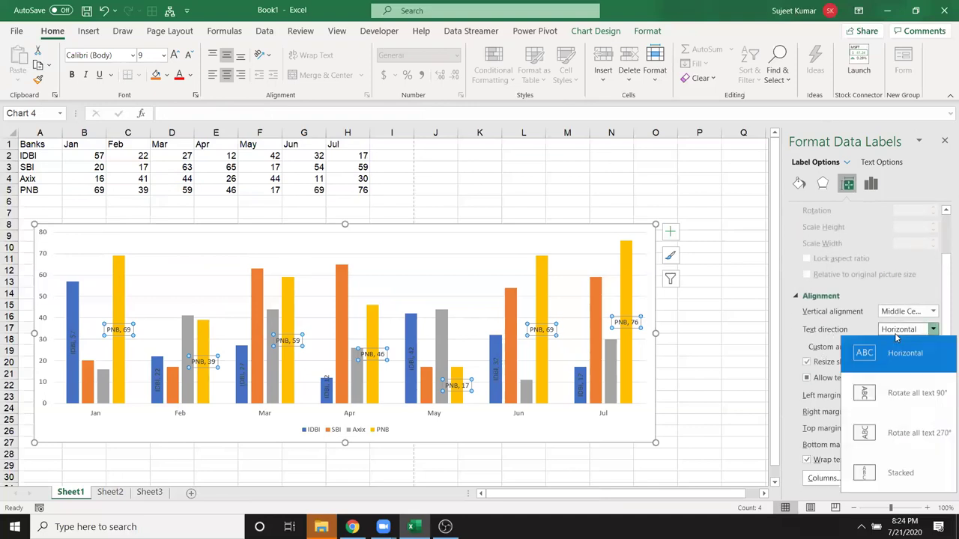
pyautogui.click(885, 433)
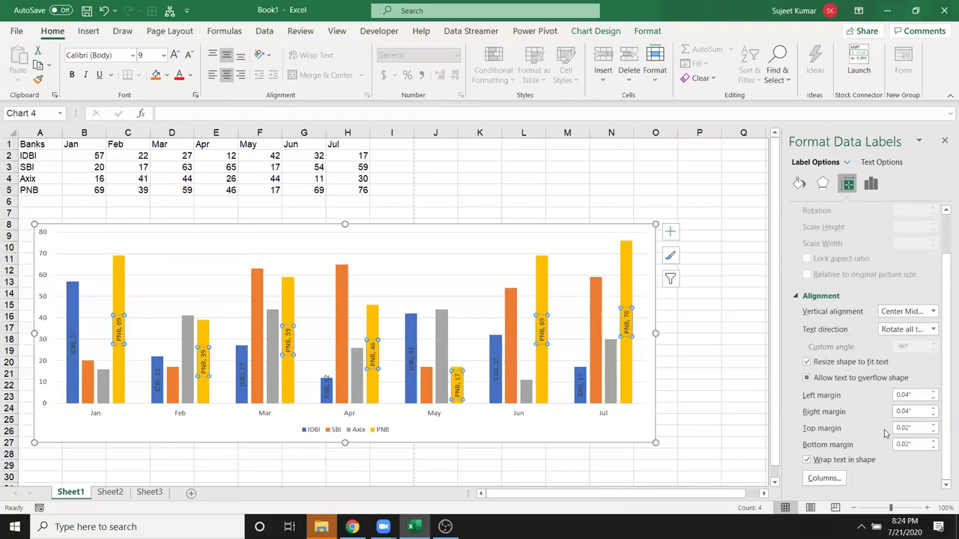
pyautogui.click(697, 316)
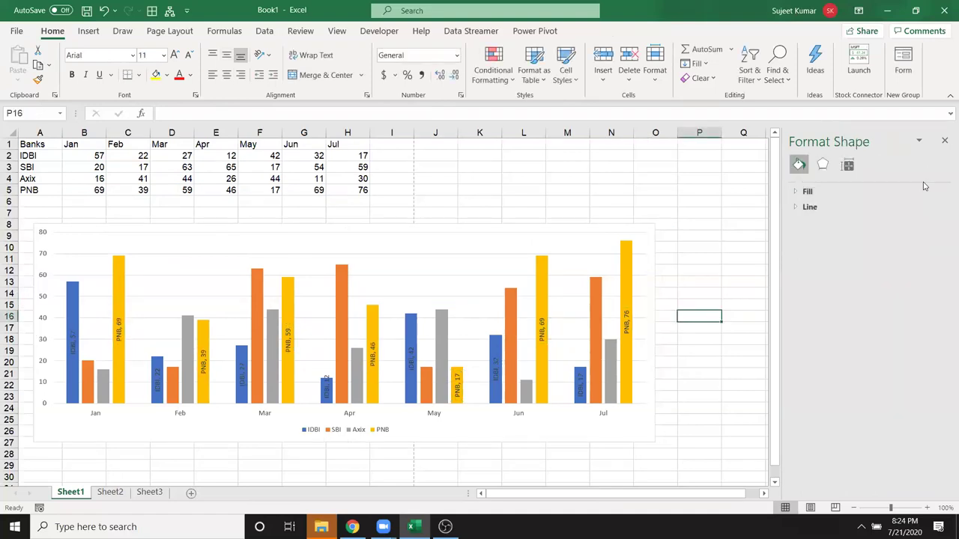
# Close the Format Shape pane and delete the IDBI and PNB data labels from the chart.
pyautogui.click(944, 143)
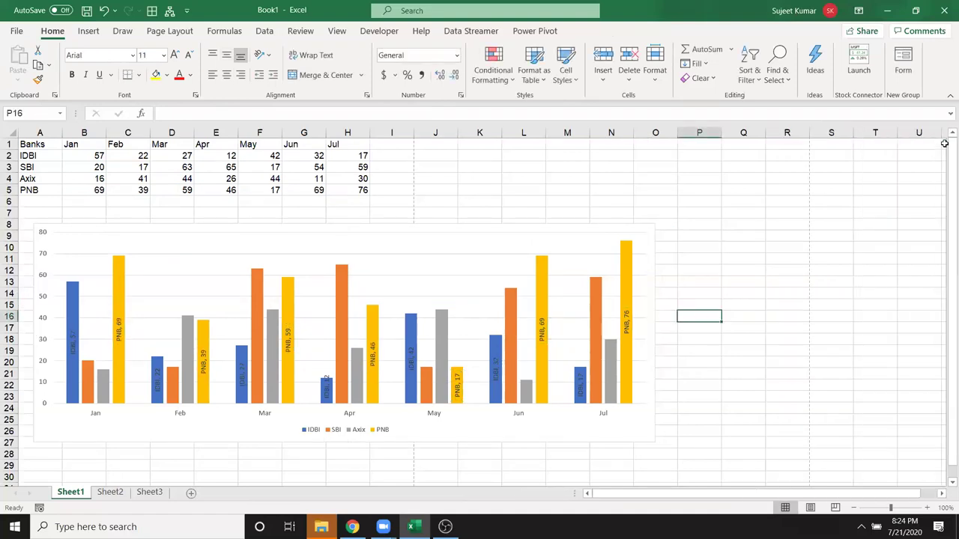
pyautogui.click(492, 229)
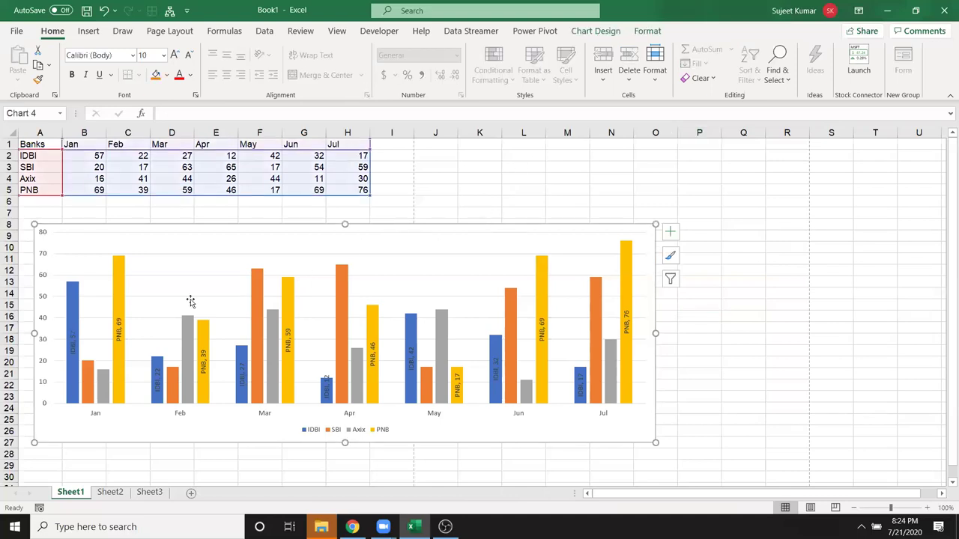
pyautogui.click(73, 343)
pyautogui.press('Delete')
pyautogui.click(118, 329)
pyautogui.press('Delete')
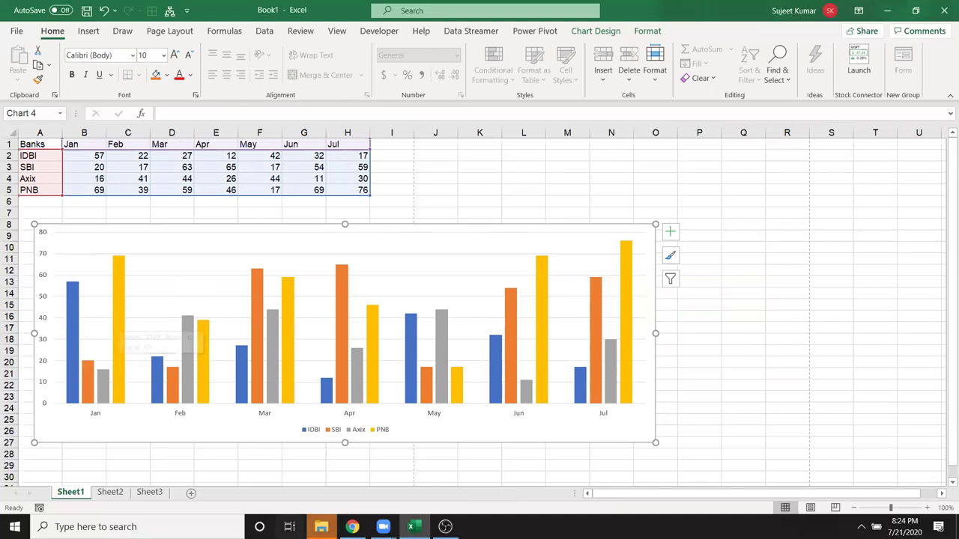
pyautogui.click(352, 526)
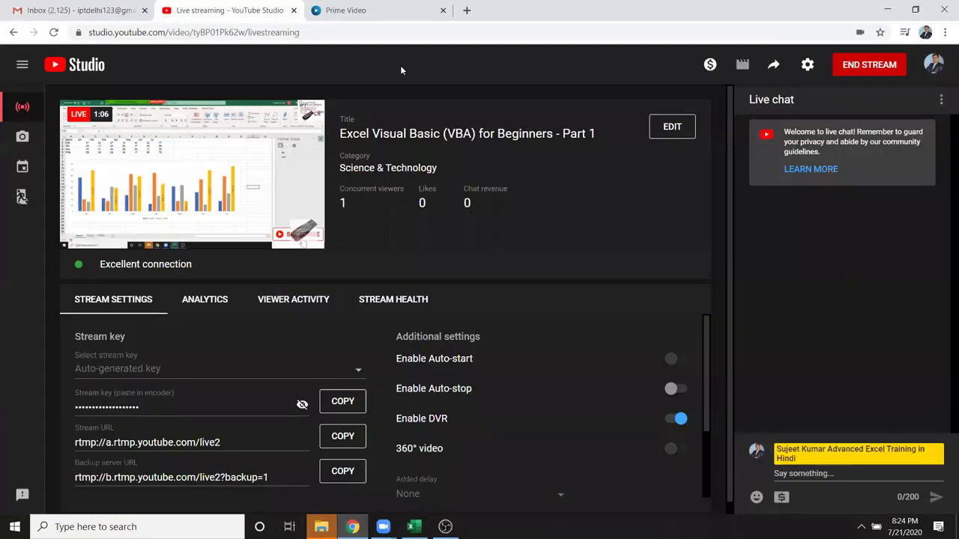
# In a new browser tab, search Google for 'idbi logo'.
pyautogui.hotkey('ctrl', 'Tab')
pyautogui.hotkey('ctrl', 't')
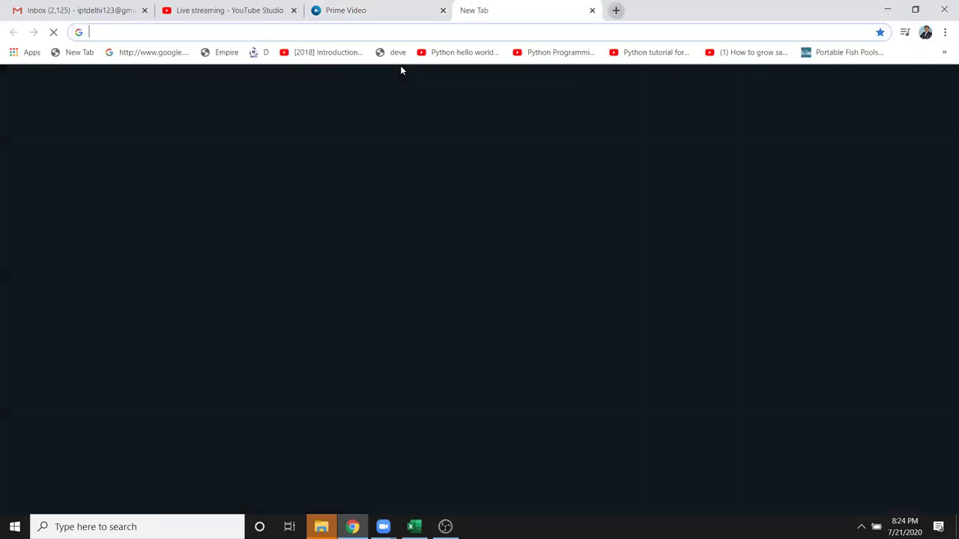
pyautogui.write('go')
pyautogui.press('Return')
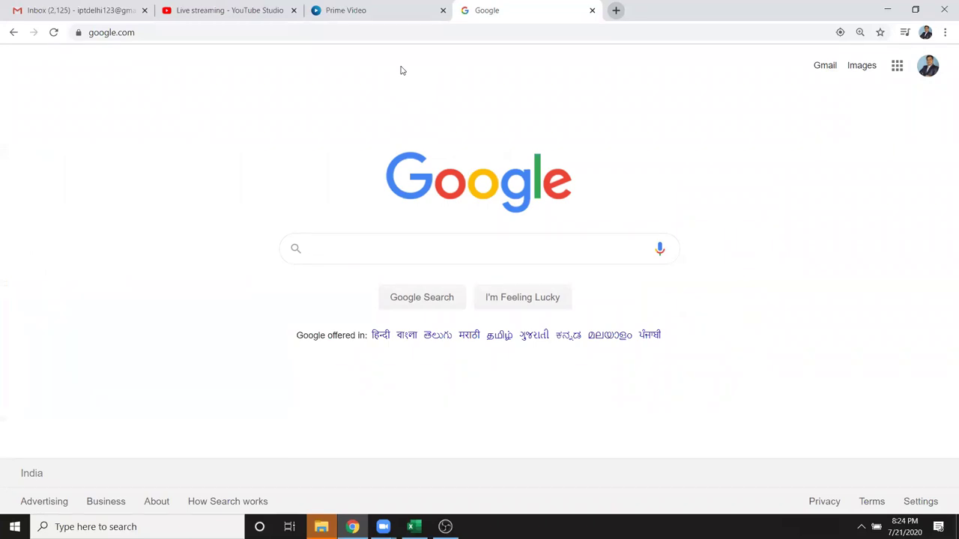
pyautogui.write('IDBI')
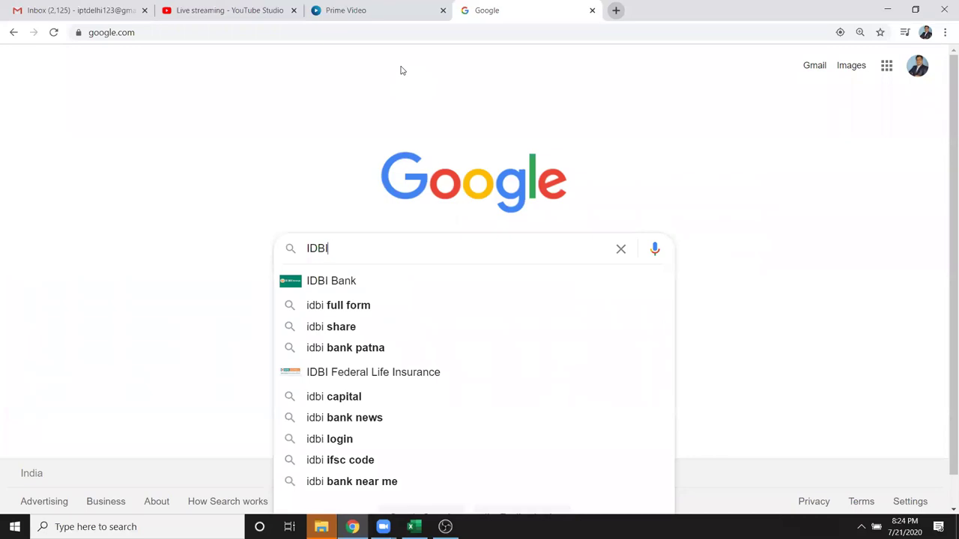
pyautogui.write(' Lo')
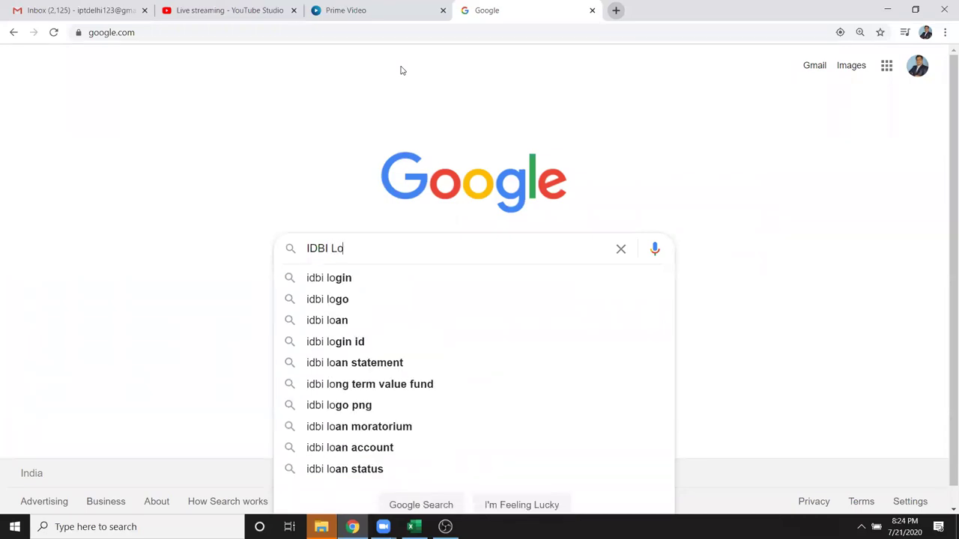
pyautogui.press('Down')
pyautogui.press('Down')
pyautogui.press('Return')
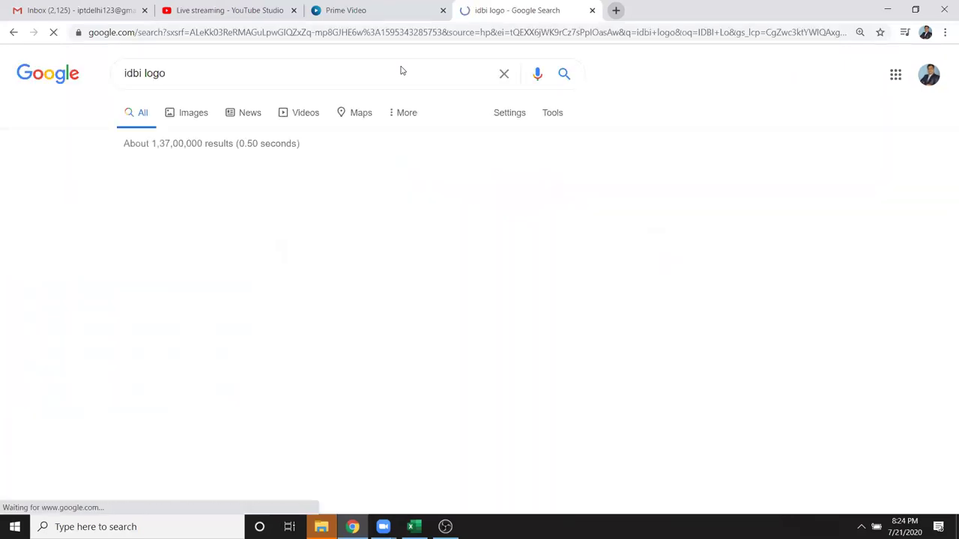
# Copy an IDBI Bank logo from the Images results and return to Excel.
pyautogui.click(184, 112)
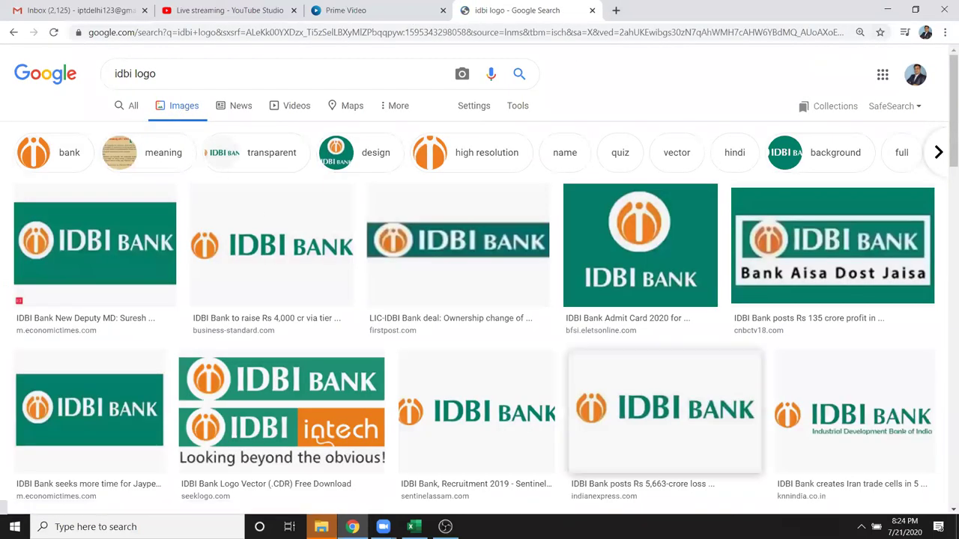
pyautogui.scroll(-3, 931, 437)
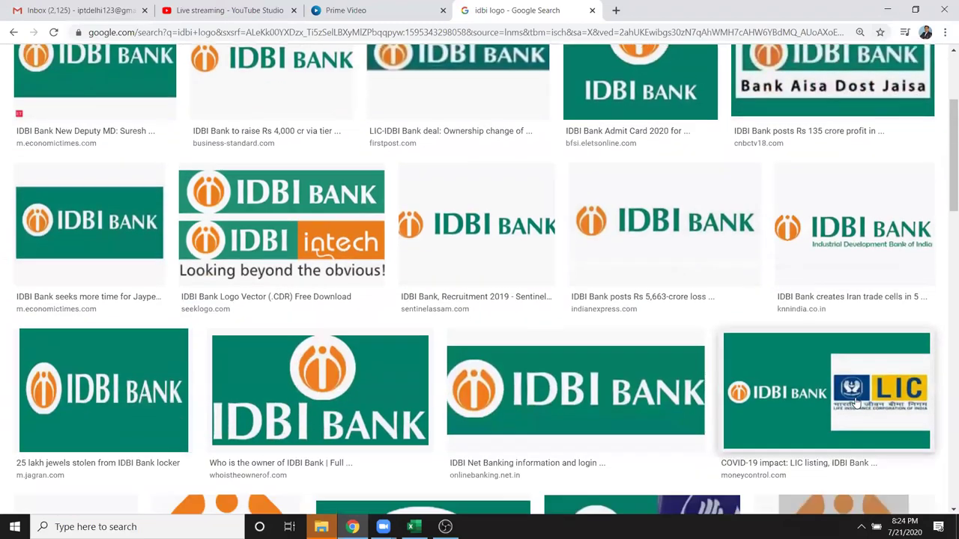
pyautogui.scroll(-3, 840, 434)
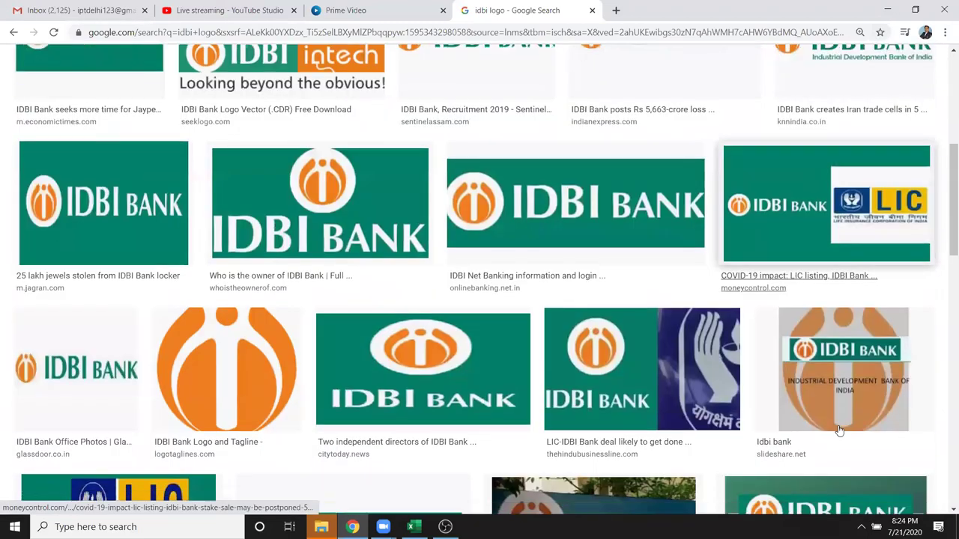
pyautogui.scroll(-4, 839, 431)
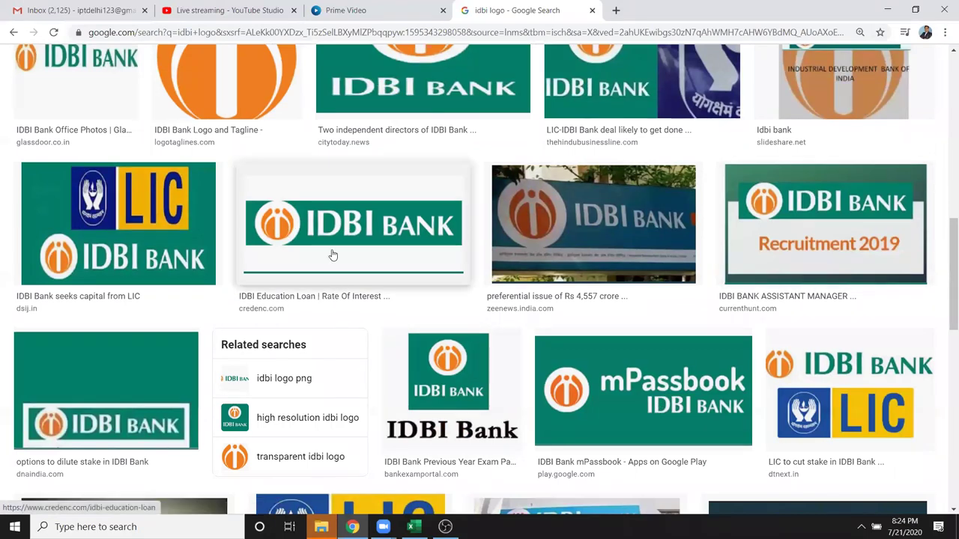
pyautogui.click(334, 259)
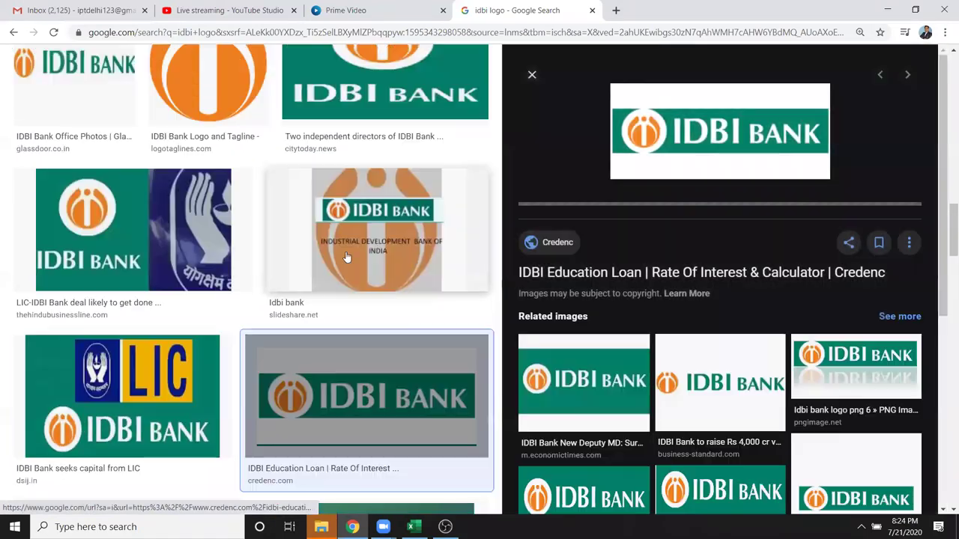
pyautogui.rightClick(724, 134)
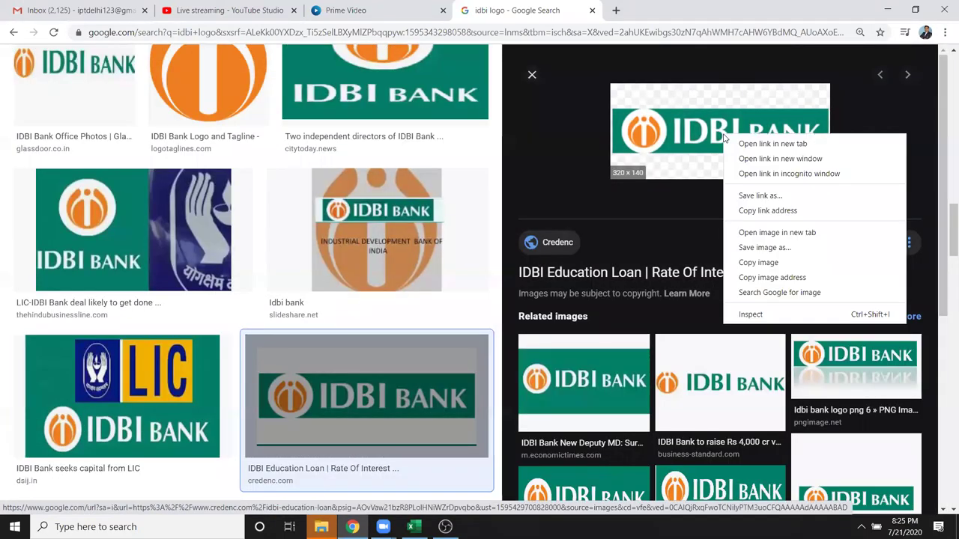
pyautogui.click(770, 263)
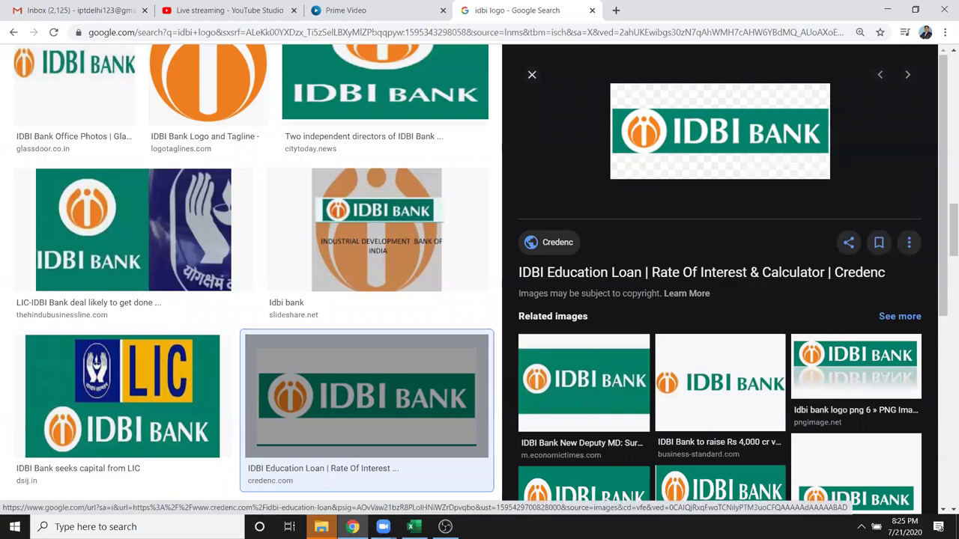
pyautogui.hotkey('alt', 'Tab')
# Paste the IDBI Bank logo into the sheet at cell P4.
pyautogui.click(701, 180)
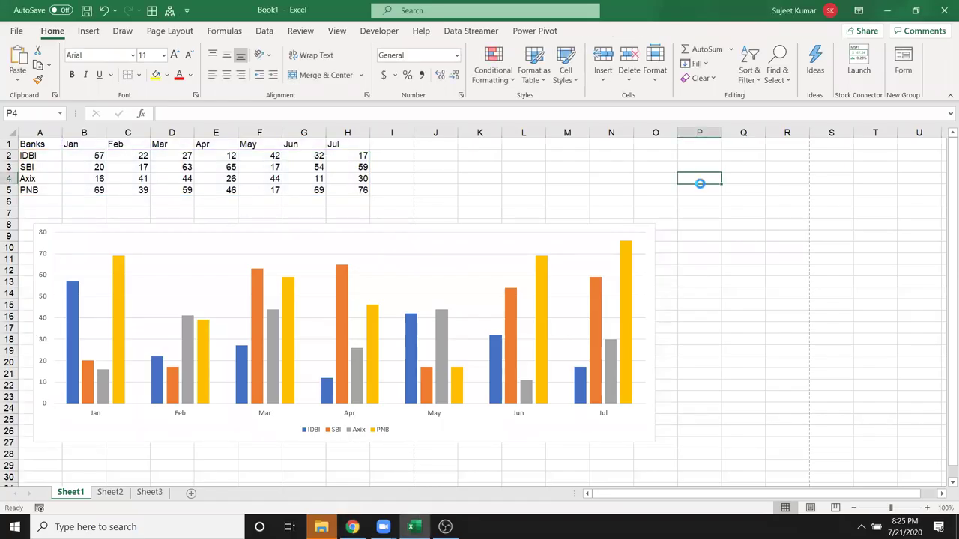
pyautogui.hotkey('ctrl', 'v')
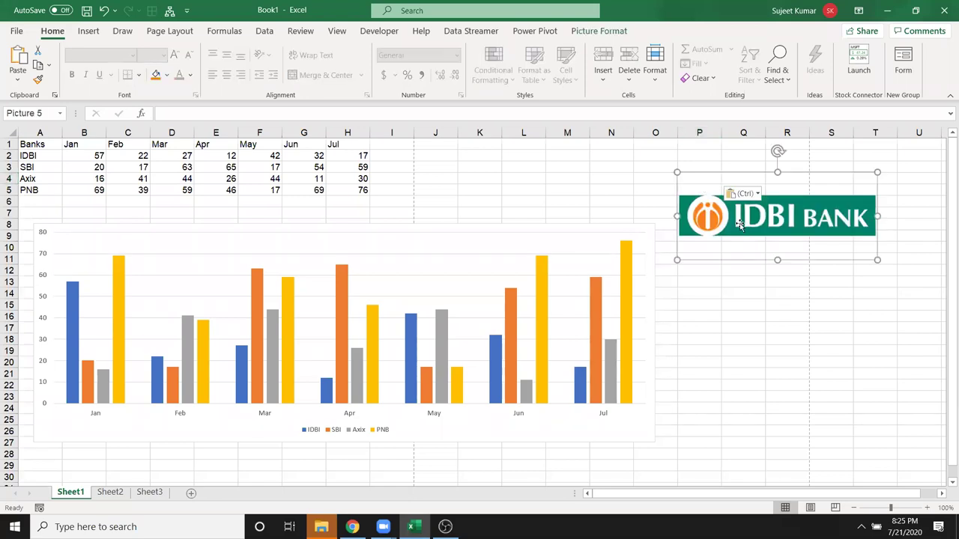
pyautogui.click(798, 327)
pyautogui.click(783, 251)
# Crop the empty margin and white strip off the IDBI logo, then reposition it.
pyautogui.doubleClick(877, 171)
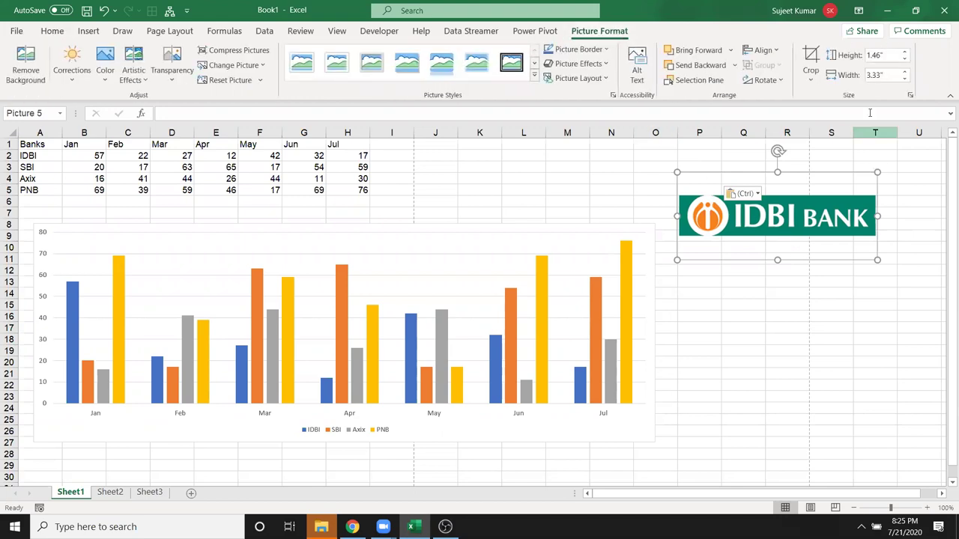
pyautogui.click(807, 57)
pyautogui.moveTo(779, 173); pyautogui.dragTo(779, 193)
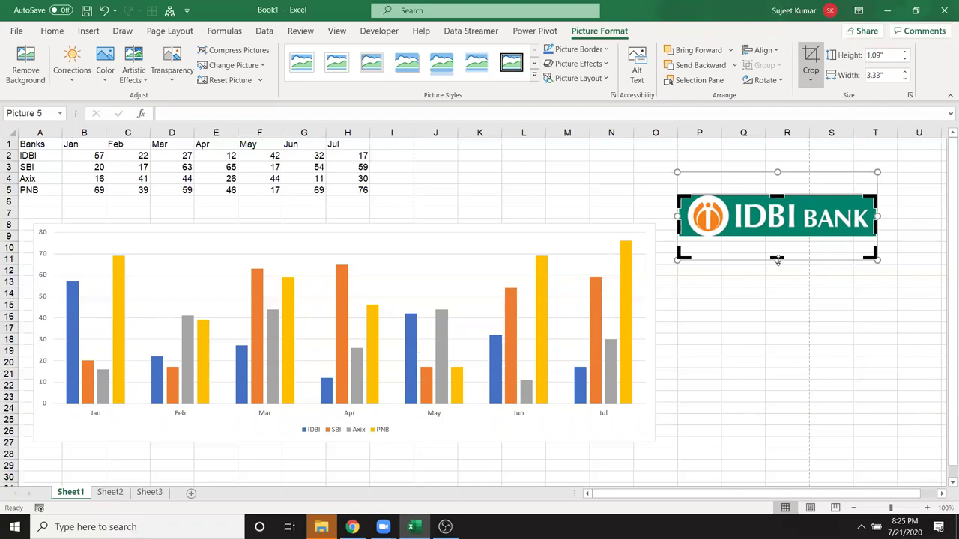
pyautogui.moveTo(776, 256); pyautogui.dragTo(775, 239)
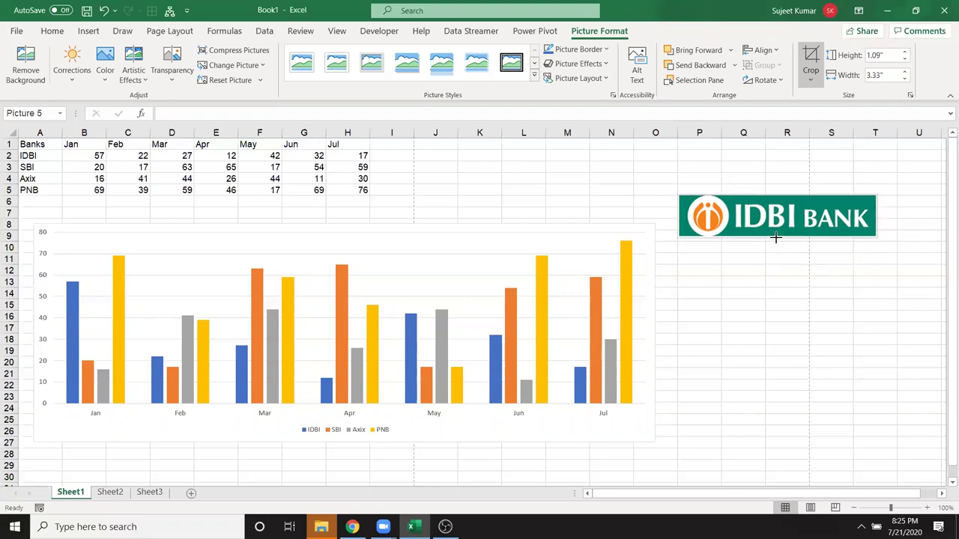
pyautogui.click(757, 319)
pyautogui.click(784, 226)
pyautogui.moveTo(783, 226); pyautogui.dragTo(755, 243)
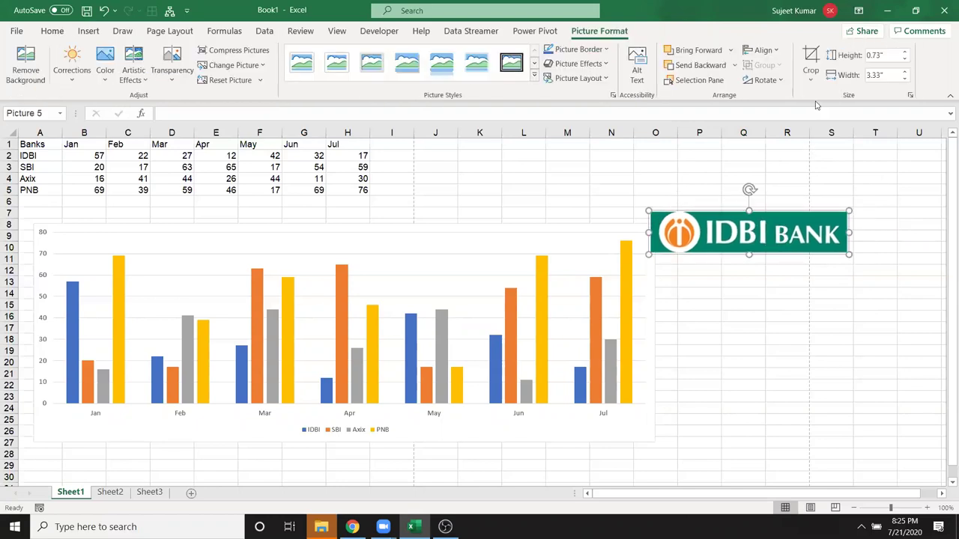
# Rotate the IDBI logo left 90° and place it upright beside the chart.
pyautogui.click(764, 80)
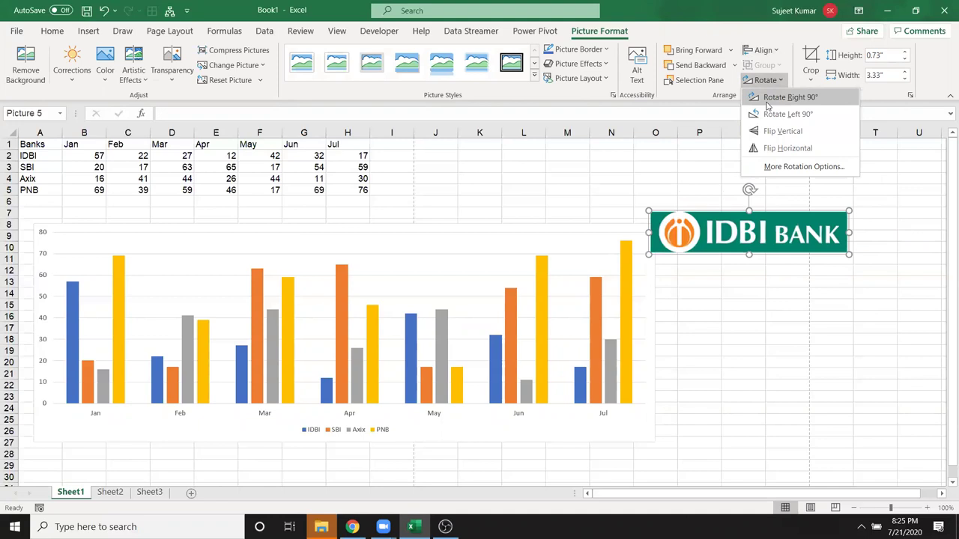
pyautogui.click(768, 114)
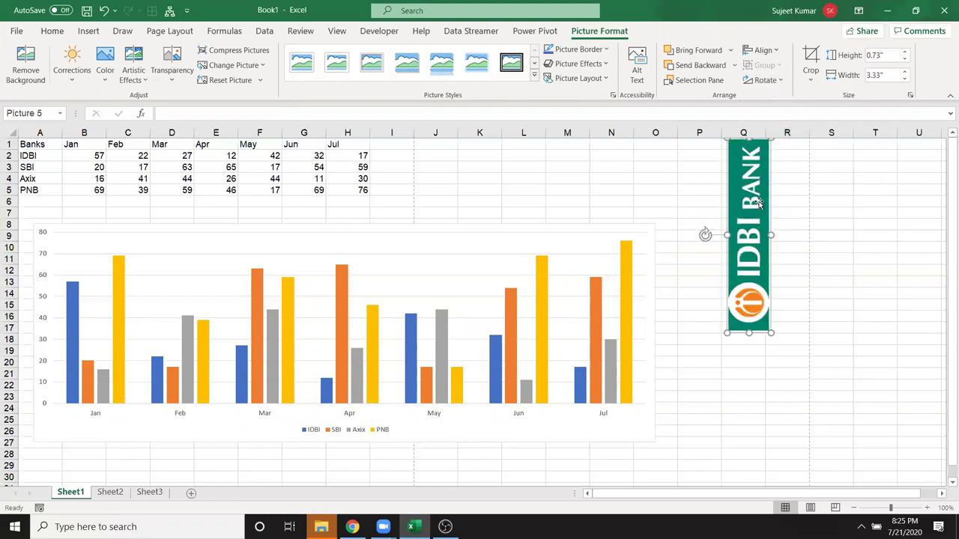
pyautogui.moveTo(758, 201); pyautogui.dragTo(765, 259)
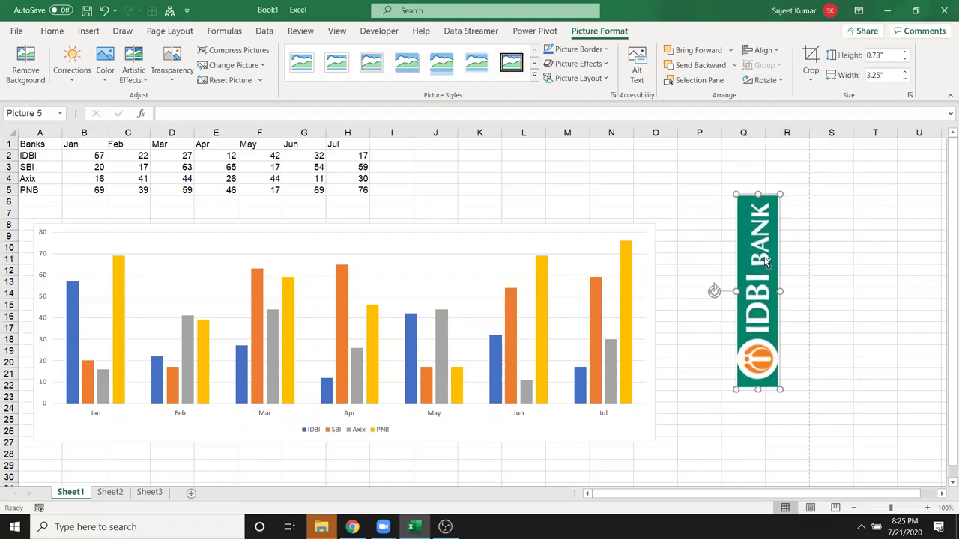
pyautogui.click(699, 382)
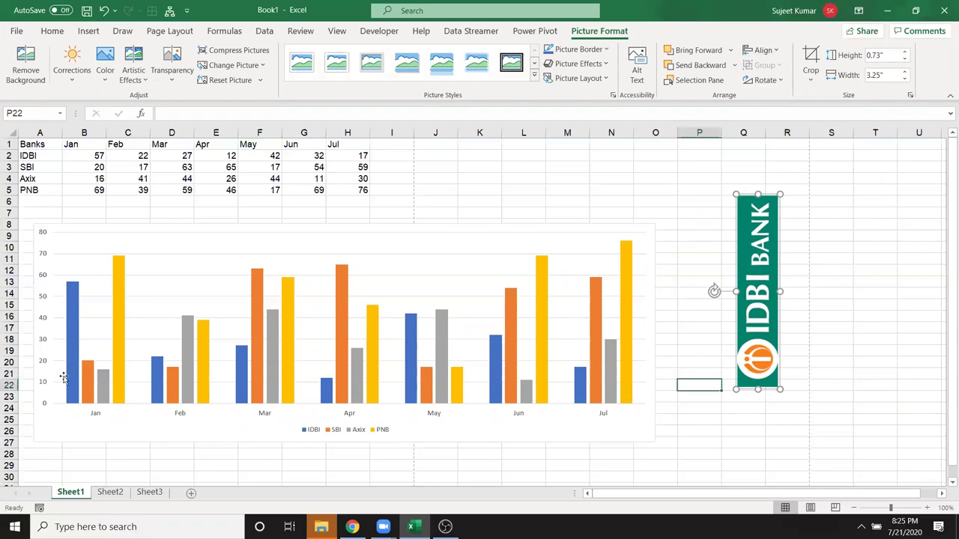
pyautogui.click(65, 315)
pyautogui.rightClick(66, 316)
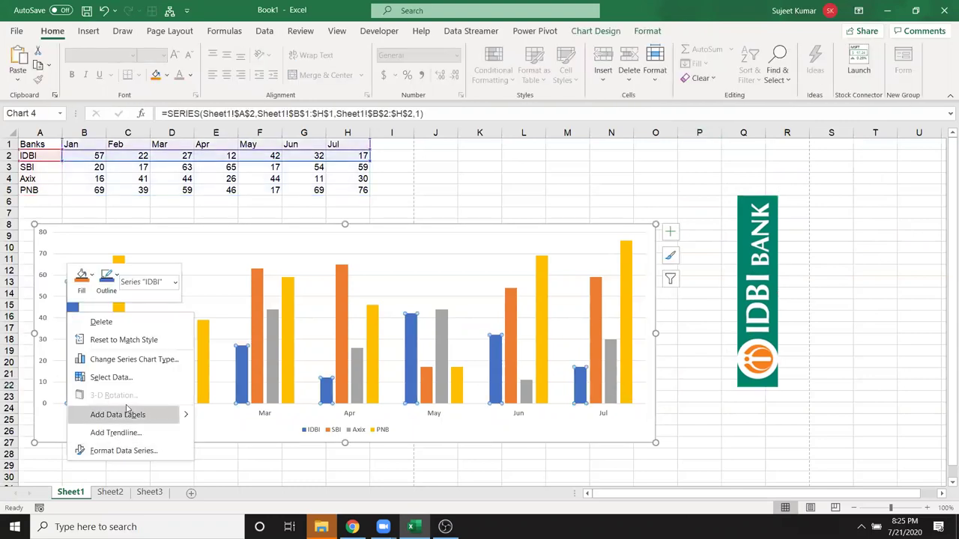
# Fill the IDBI series bars with the copied logo using Picture fill from Clipboard.
pyautogui.click(136, 457)
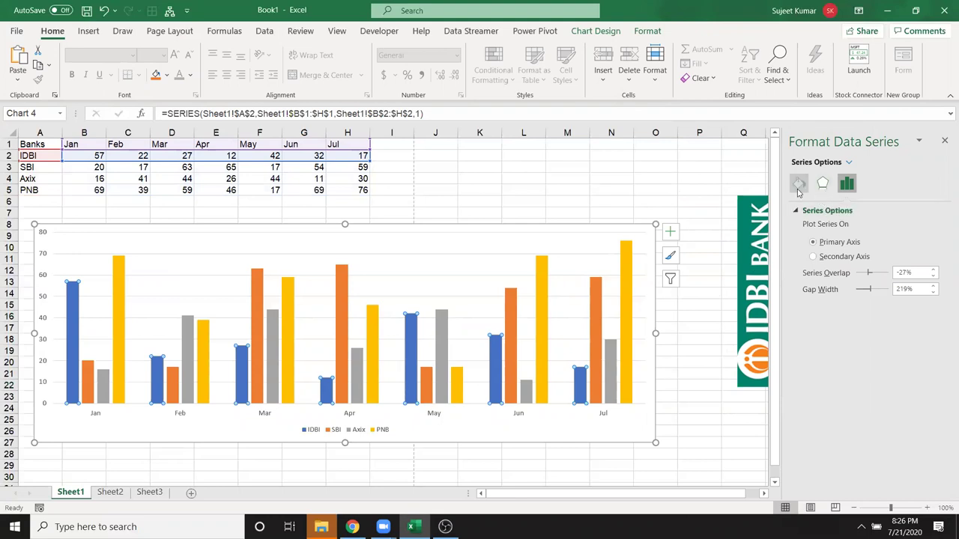
pyautogui.click(799, 183)
pyautogui.click(806, 210)
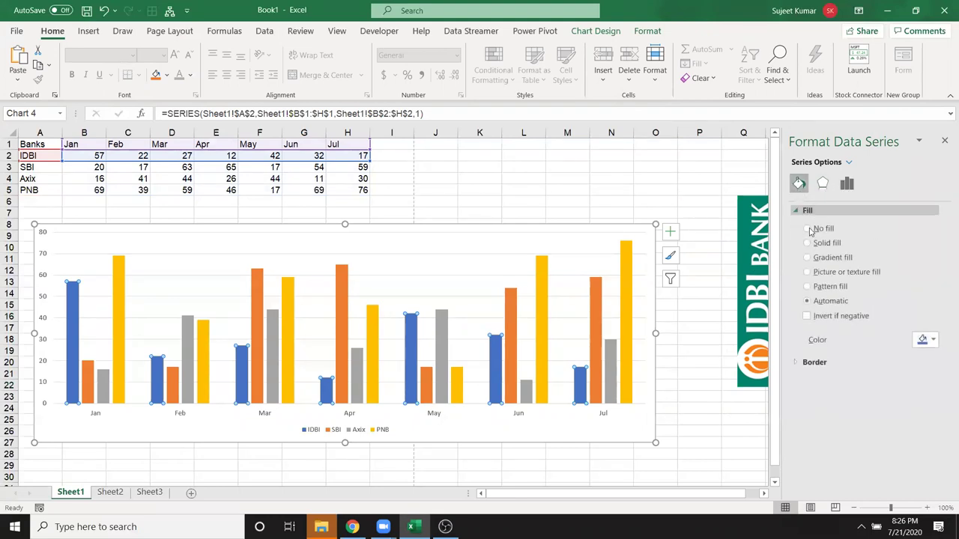
pyautogui.click(807, 244)
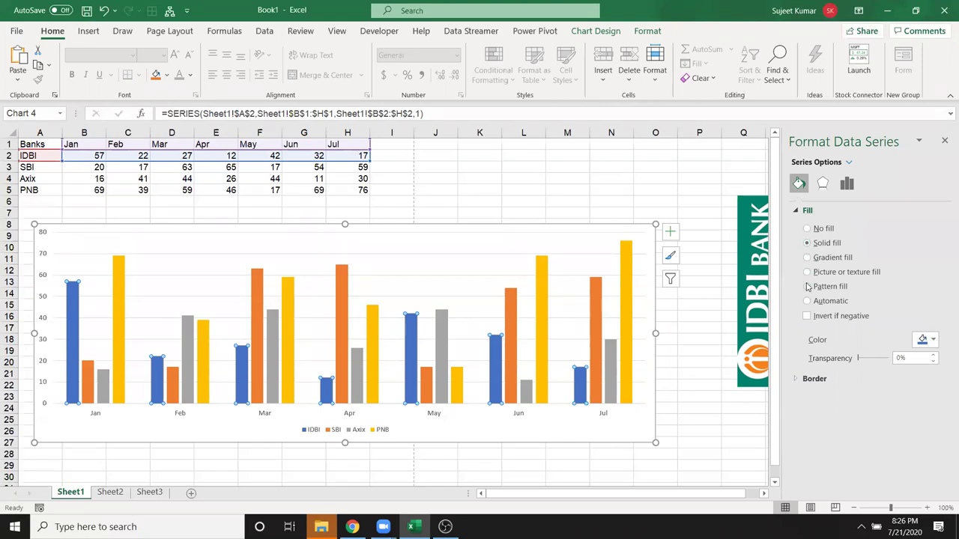
pyautogui.click(807, 272)
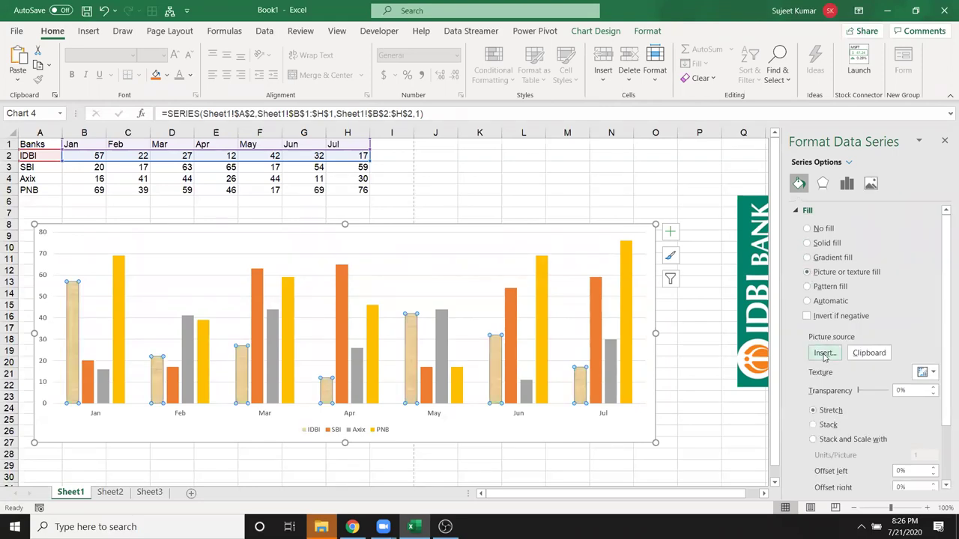
pyautogui.click(868, 353)
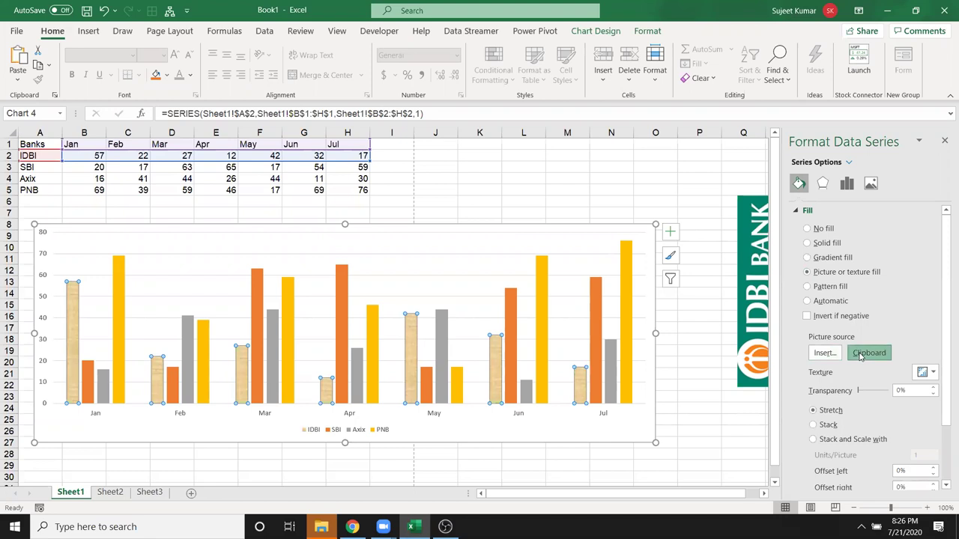
pyautogui.click(724, 409)
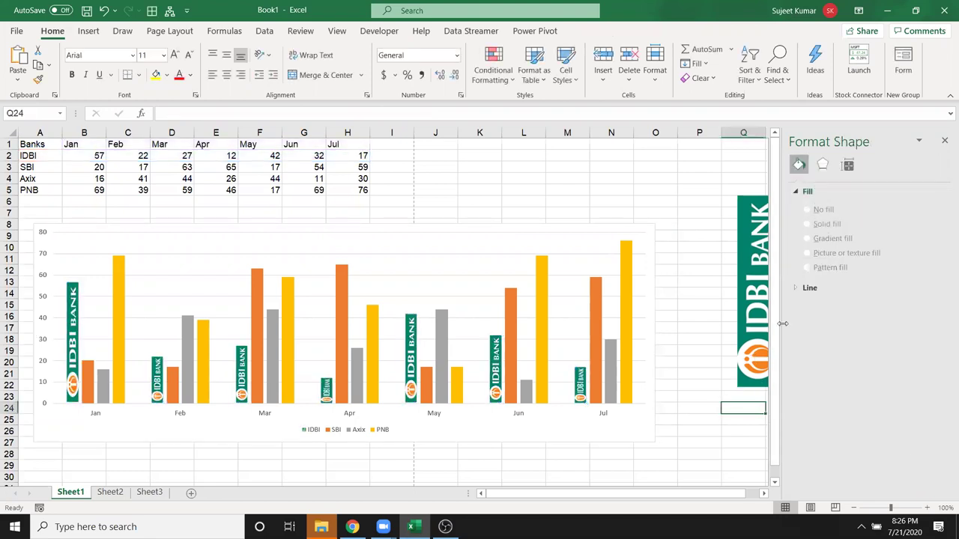
# Close the formatting pane and delete the standalone IDBI logo picture.
pyautogui.click(718, 338)
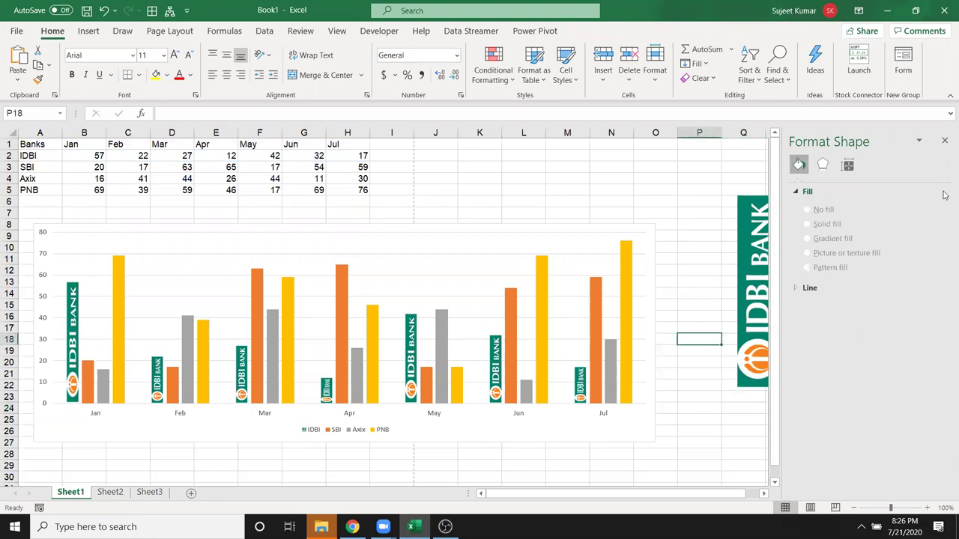
pyautogui.click(945, 142)
pyautogui.click(715, 289)
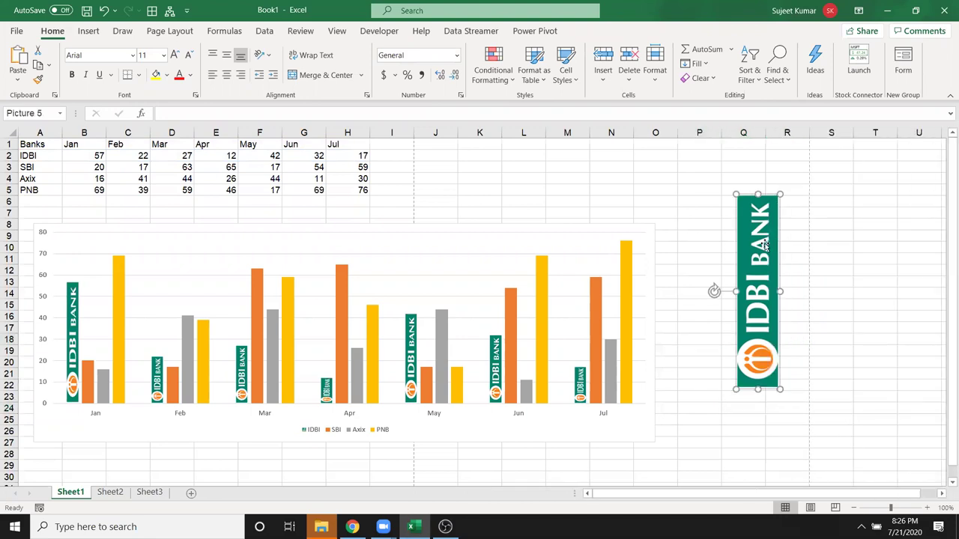
pyautogui.press('Delete')
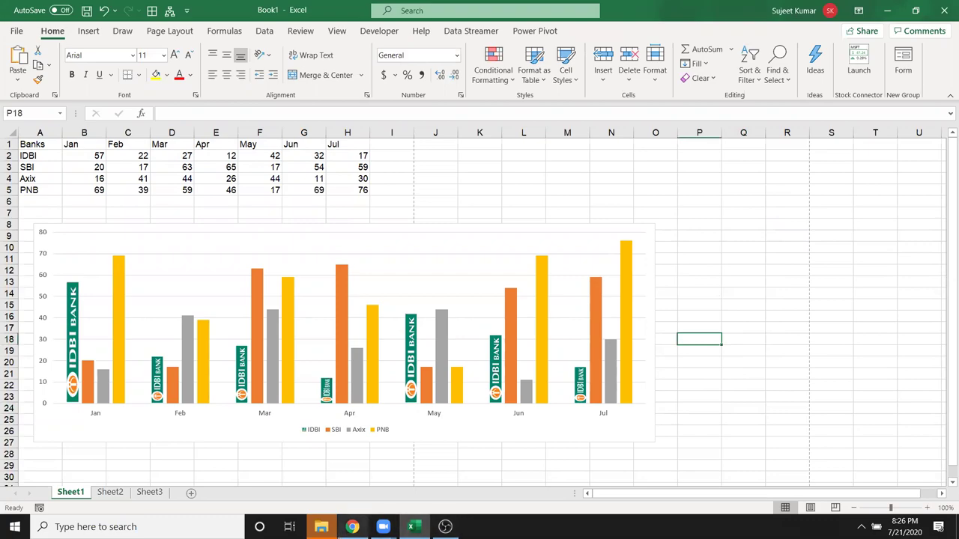
pyautogui.click(352, 527)
# Replace the image search with 'sbi logo' and run it.
pyautogui.scroll(10, 456, 392)
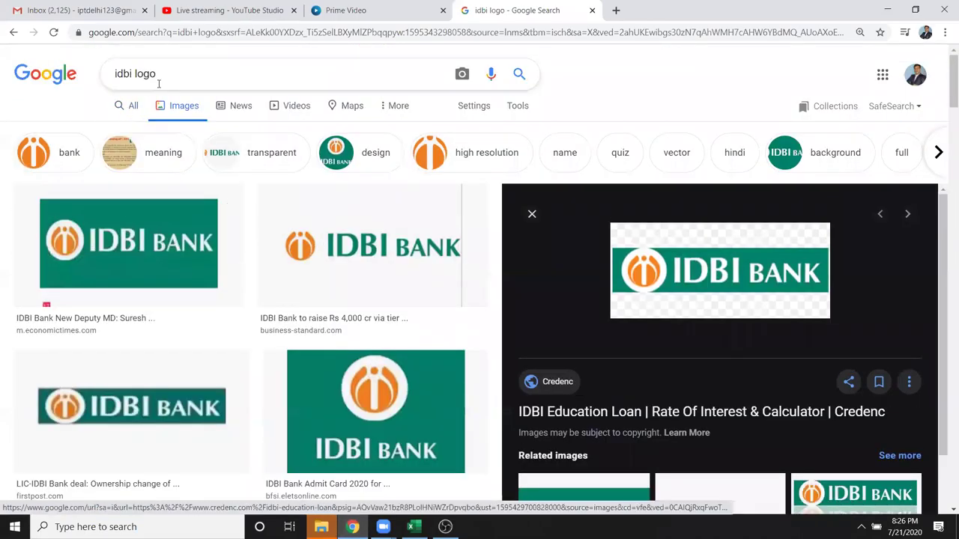
pyautogui.moveTo(159, 75); pyautogui.dragTo(100, 68)
pyautogui.write('S')
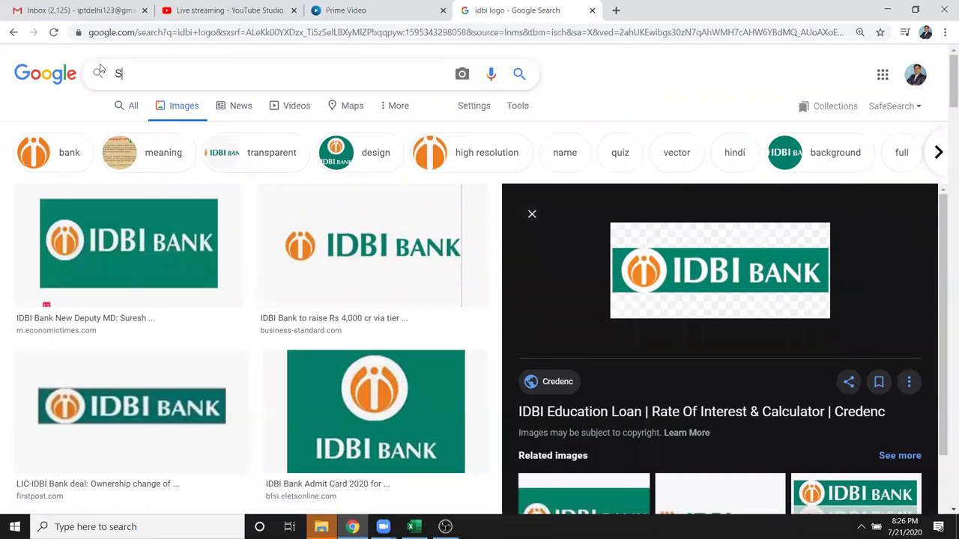
pyautogui.write('BI')
pyautogui.press('Down')
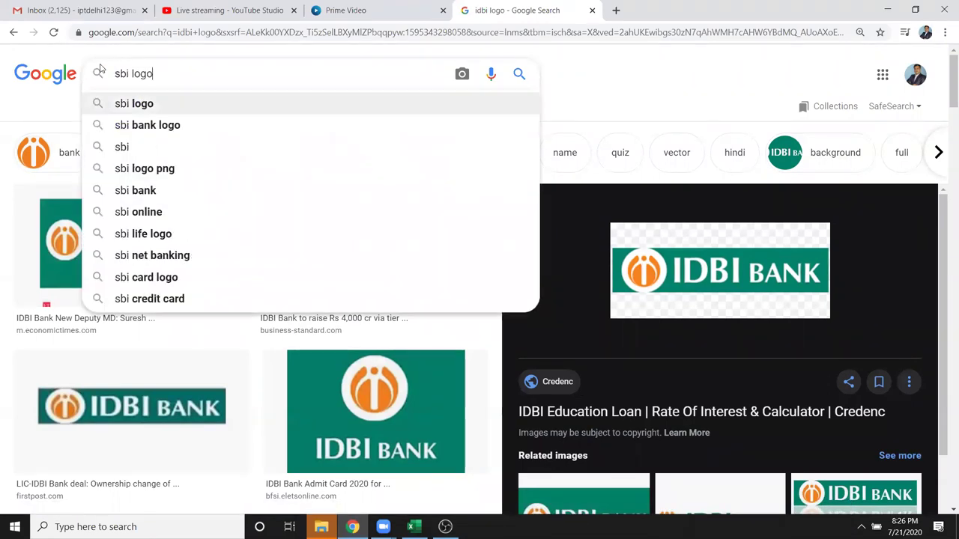
pyautogui.press('Return')
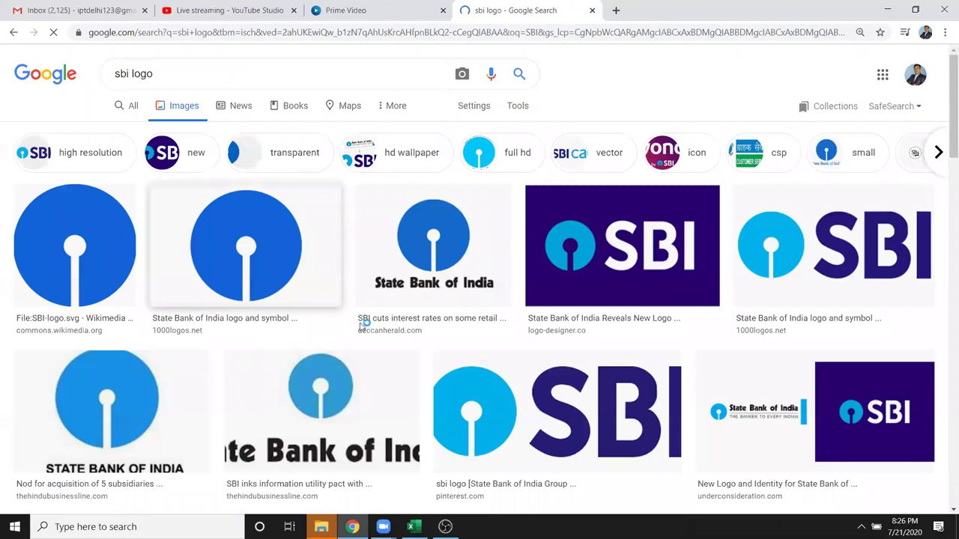
# Copy a State Bank of India logo from the results and return to Excel.
pyautogui.scroll(-3, 370, 336)
pyautogui.scroll(-3, 370, 339)
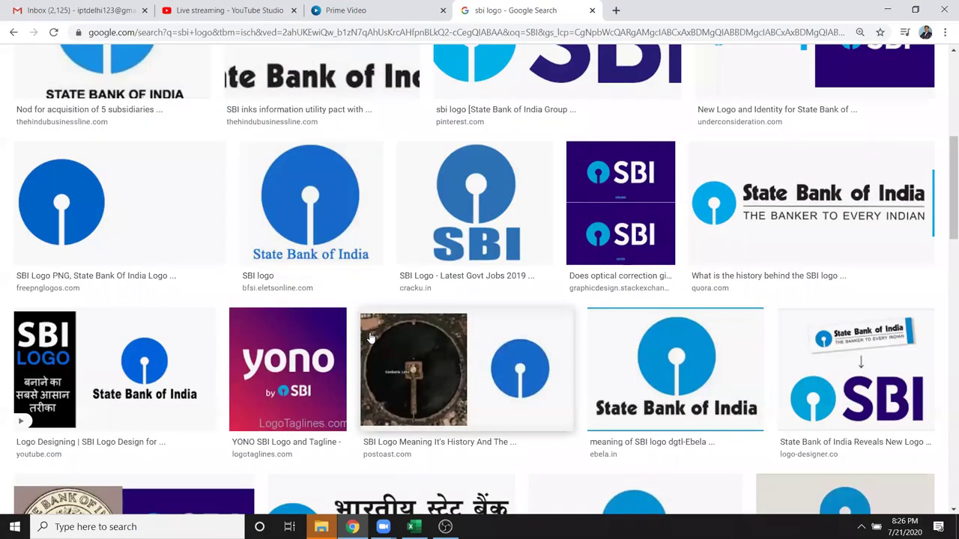
pyautogui.scroll(2, 368, 336)
pyautogui.scroll(-4, 369, 339)
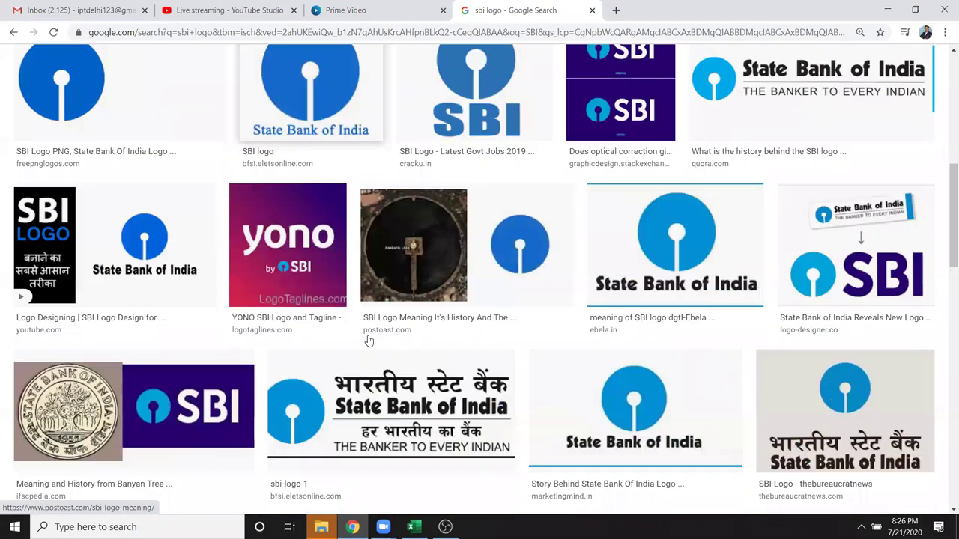
pyautogui.scroll(-3, 368, 341)
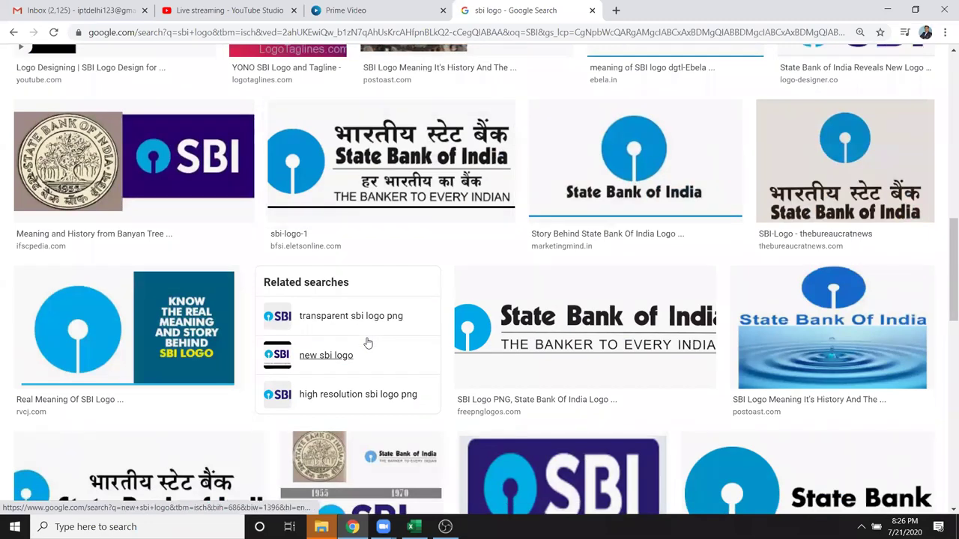
pyautogui.scroll(-2, 367, 343)
pyautogui.scroll(-2, 367, 342)
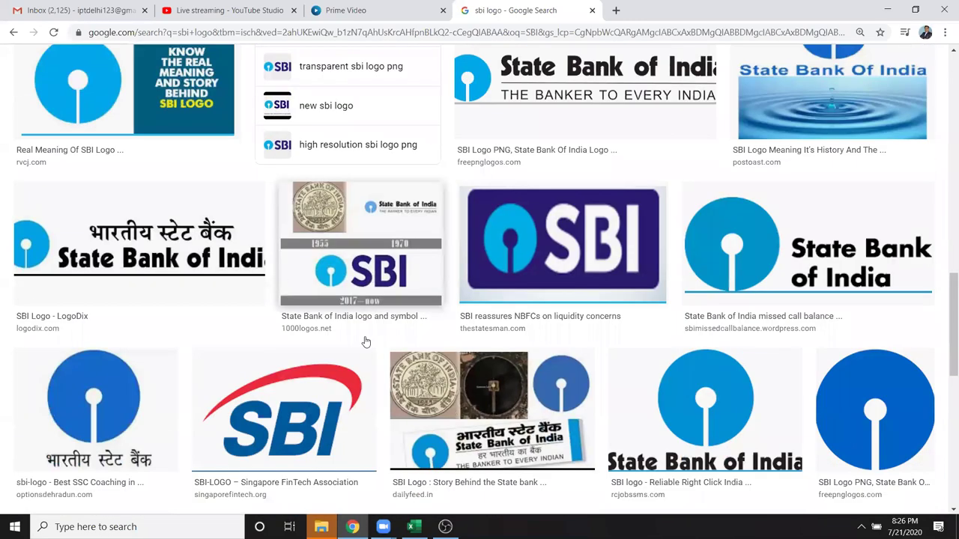
pyautogui.scroll(-1, 365, 343)
pyautogui.scroll(-4, 366, 343)
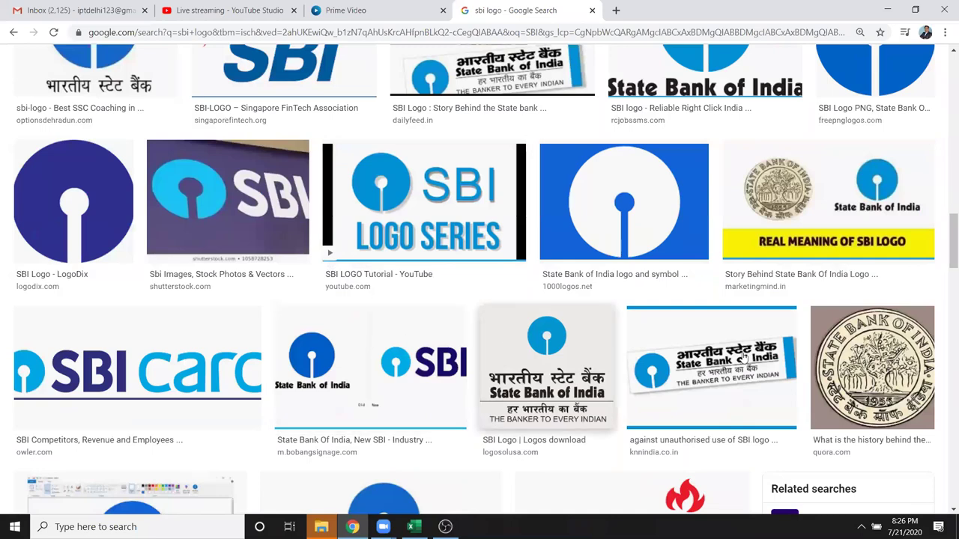
pyautogui.scroll(-2, 762, 366)
pyautogui.scroll(-1, 757, 365)
pyautogui.scroll(-2, 751, 363)
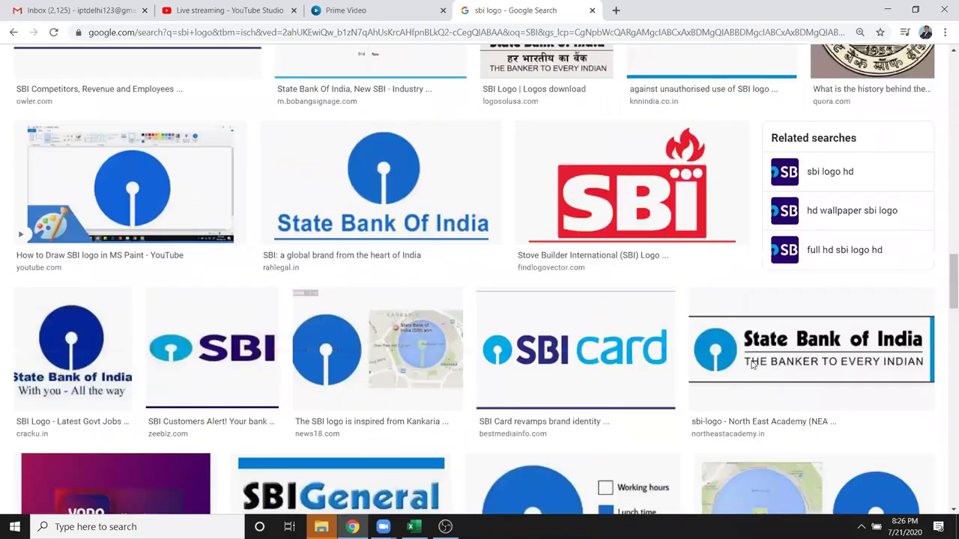
pyautogui.scroll(-1, 746, 362)
pyautogui.scroll(-1, 744, 363)
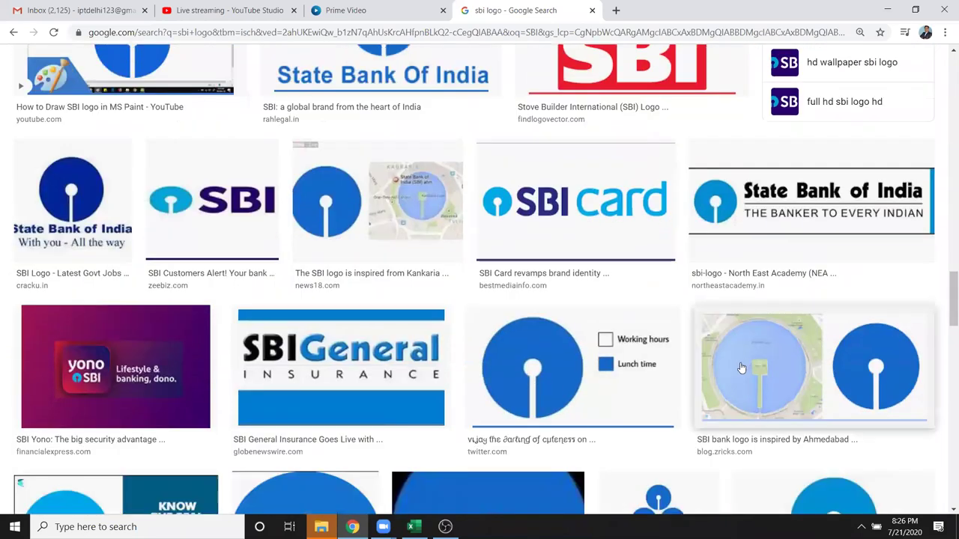
pyautogui.scroll(-3, 740, 367)
pyautogui.scroll(-2, 739, 368)
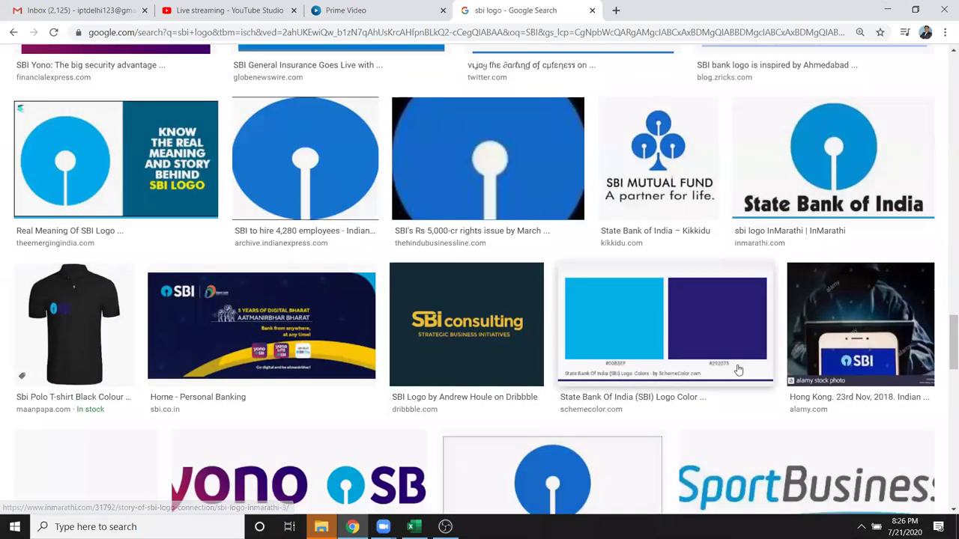
pyautogui.scroll(-2, 738, 369)
pyautogui.scroll(-3, 738, 368)
pyautogui.scroll(-3, 736, 369)
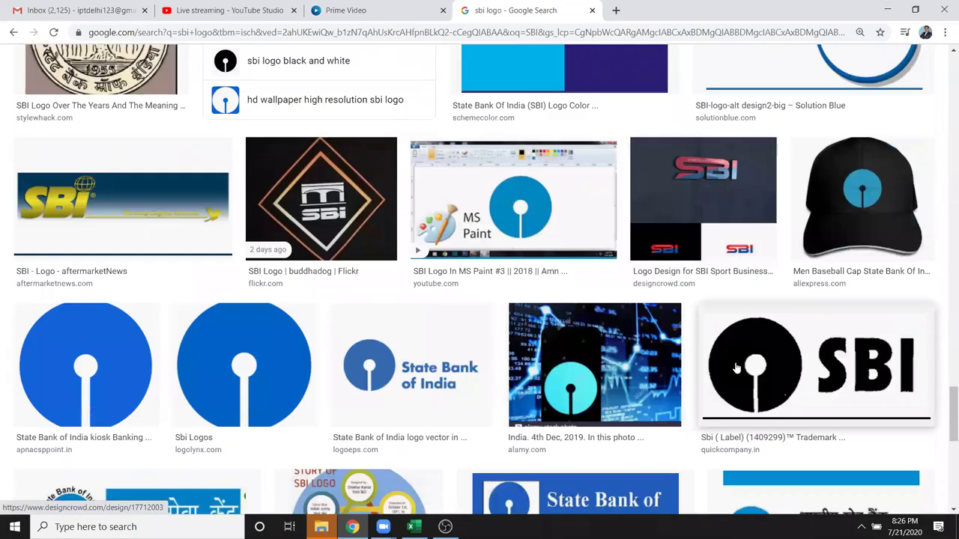
pyautogui.scroll(-4, 734, 369)
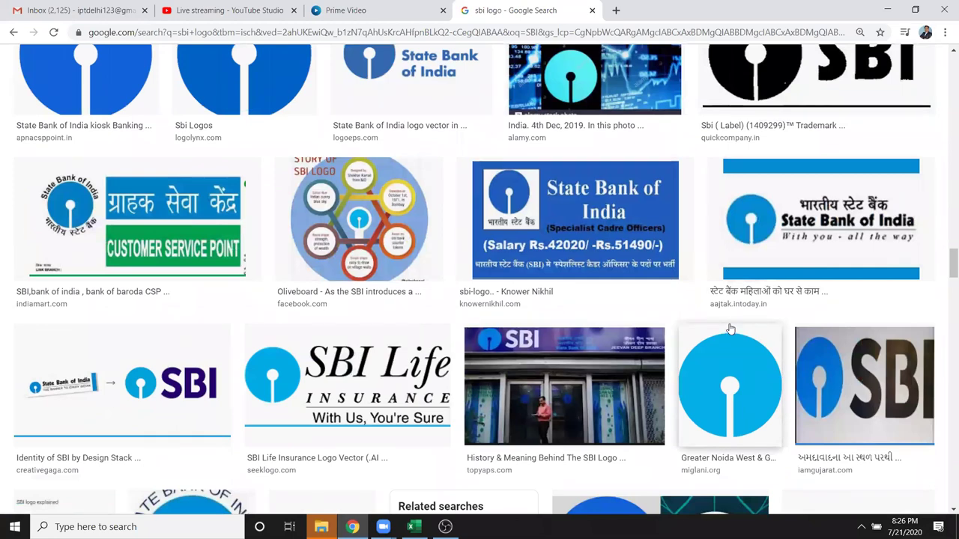
pyautogui.click(817, 238)
pyautogui.rightClick(687, 185)
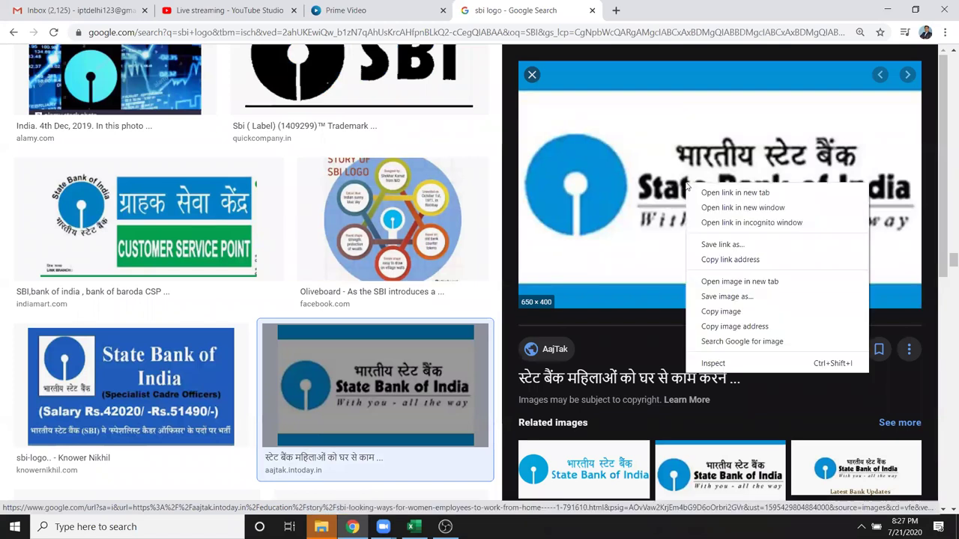
pyautogui.click(747, 311)
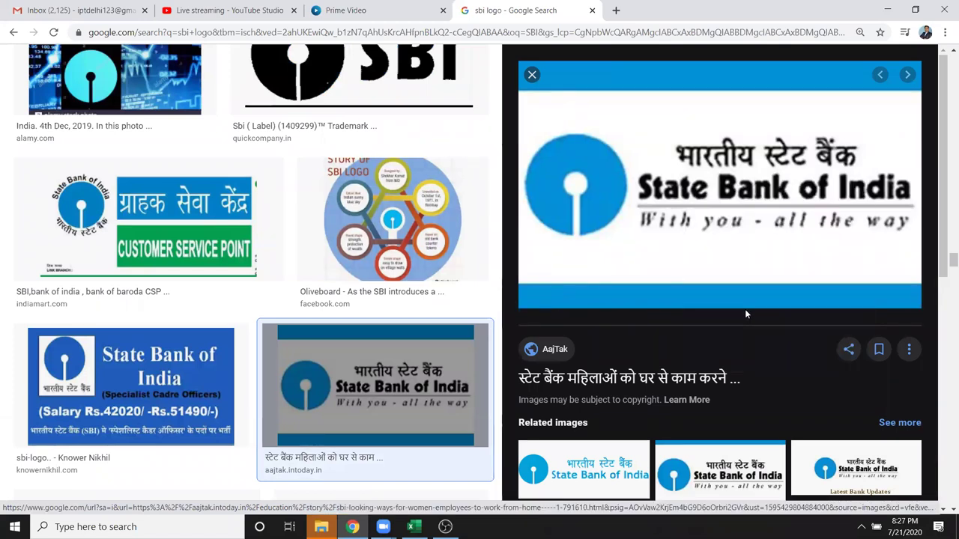
pyautogui.hotkey('alt', 'Tab')
pyautogui.click(696, 337)
# Paste the SBI logo at cell Q3 and drag it over the chart.
pyautogui.click(721, 171)
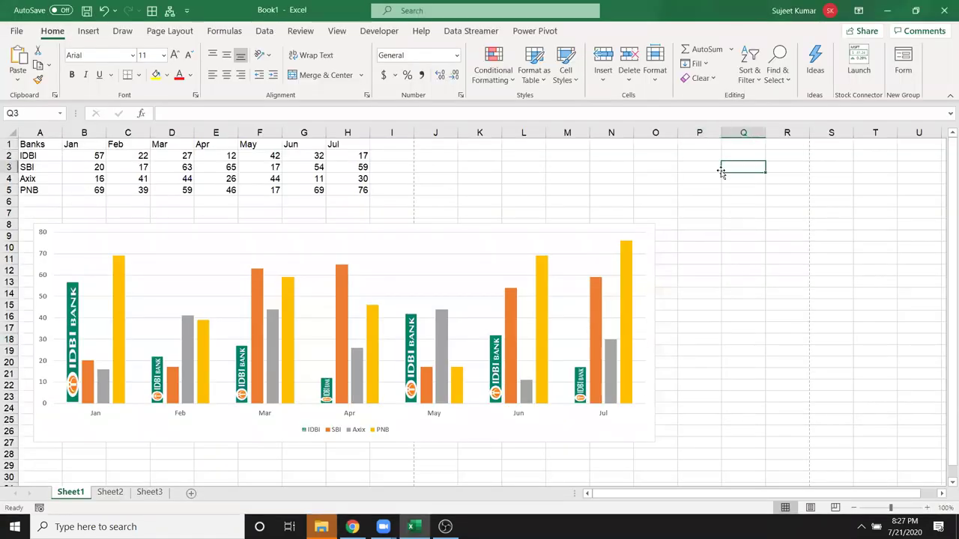
pyautogui.hotkey('ctrl', 'v')
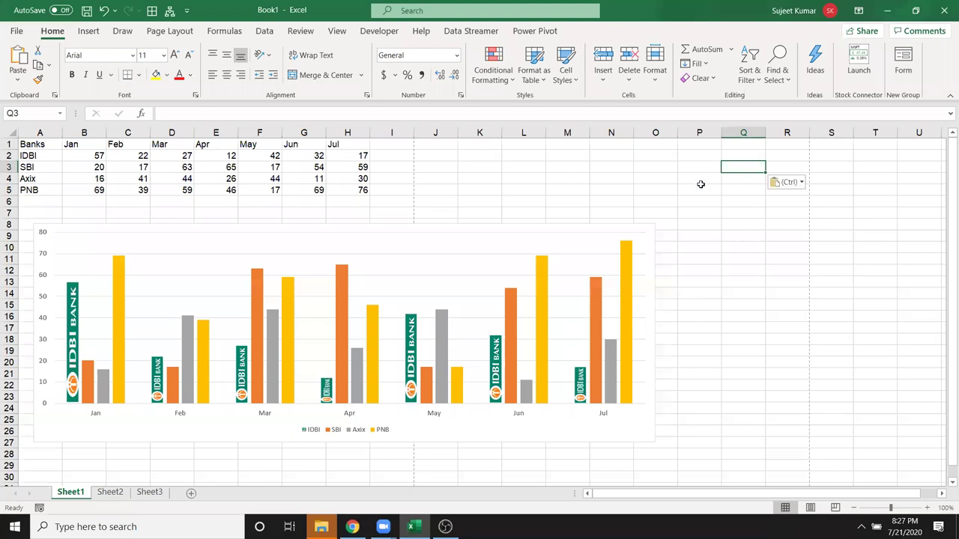
pyautogui.moveTo(846, 255); pyautogui.dragTo(491, 255)
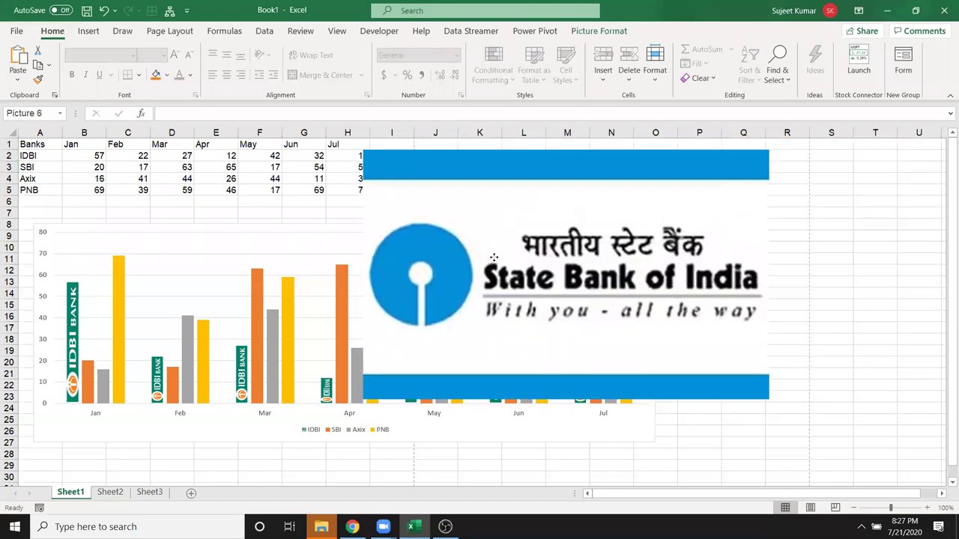
# Resize the SBI logo into a wide 1.45" by 4.22" banner.
pyautogui.moveTo(767, 406)
pyautogui.mouseDown()
pyautogui.moveTo(494, 266)
pyautogui.moveTo(448, 212)
pyautogui.moveTo(658, 216)
pyautogui.moveTo(660, 192)
pyautogui.mouseUp()
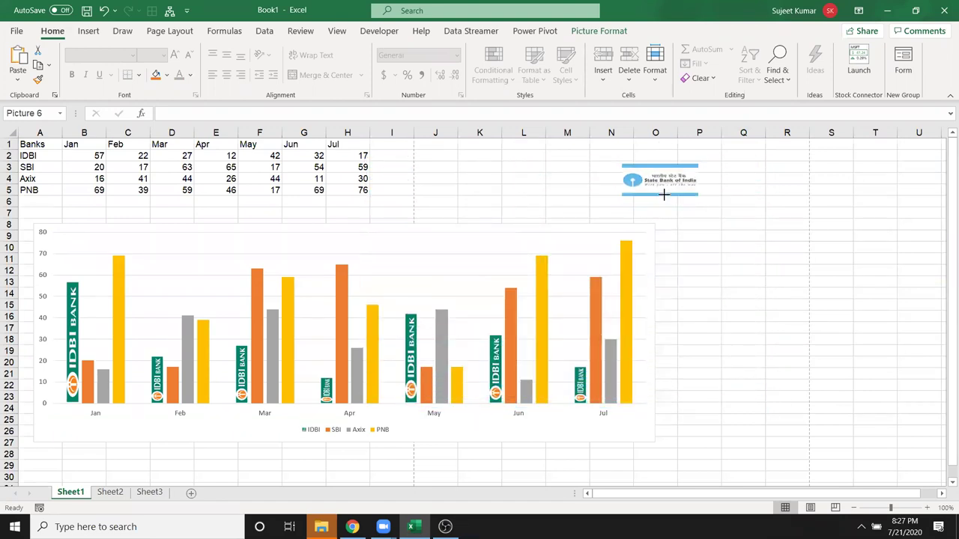
pyautogui.moveTo(760, 176); pyautogui.dragTo(809, 178)
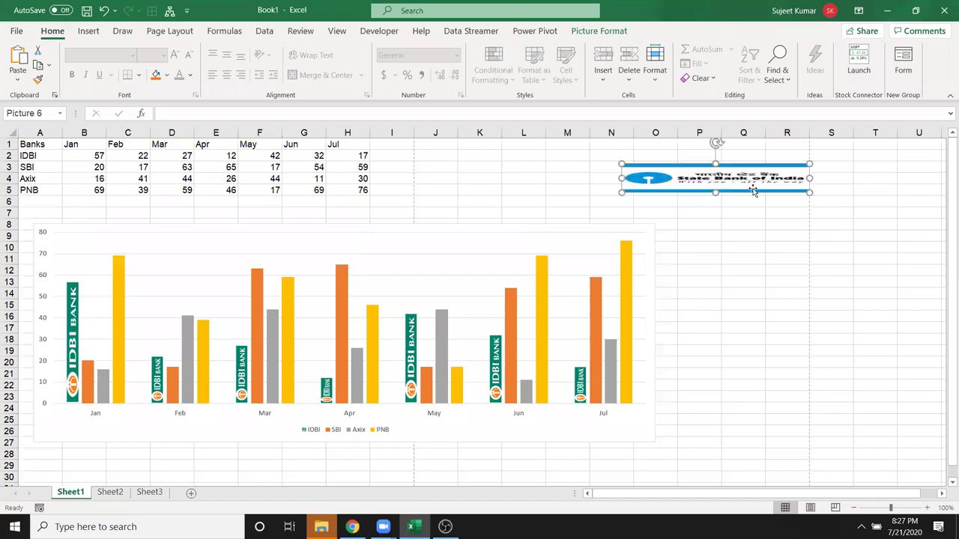
pyautogui.moveTo(715, 193); pyautogui.dragTo(715, 235)
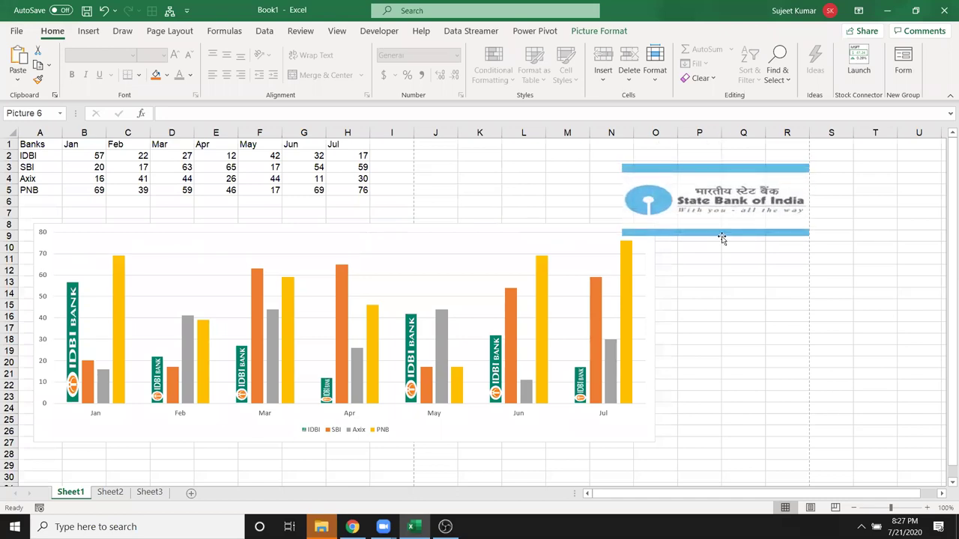
pyautogui.moveTo(809, 200); pyautogui.dragTo(875, 200)
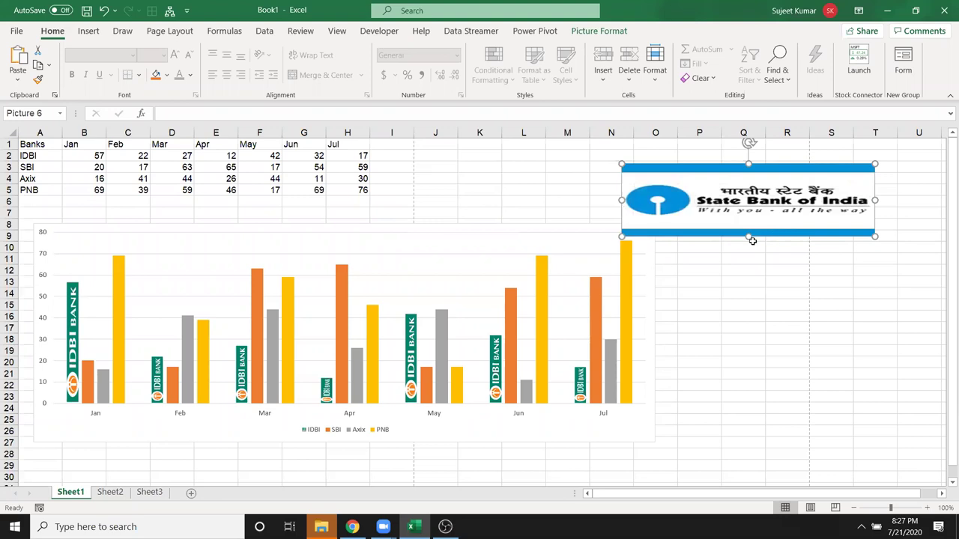
pyautogui.moveTo(747, 237); pyautogui.dragTo(759, 264)
pyautogui.click(753, 303)
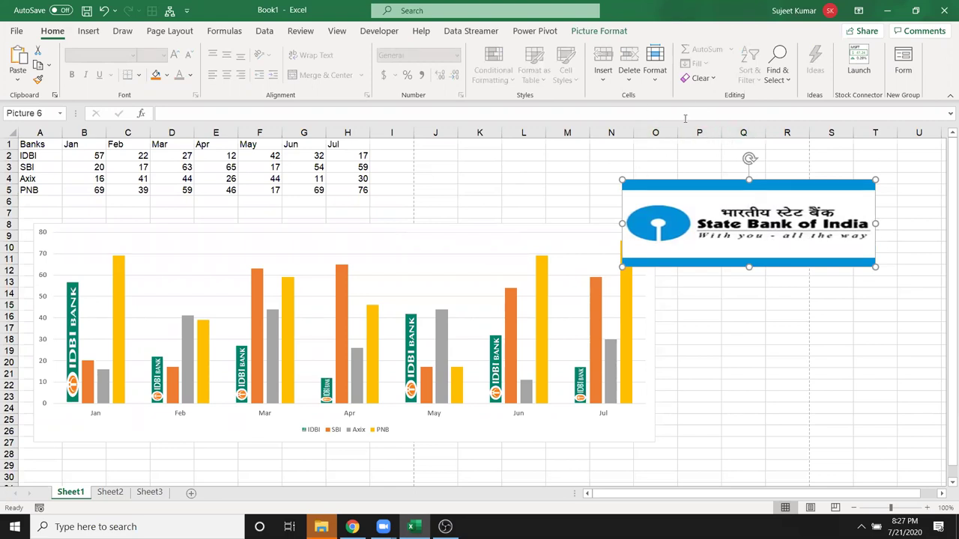
pyautogui.click(592, 31)
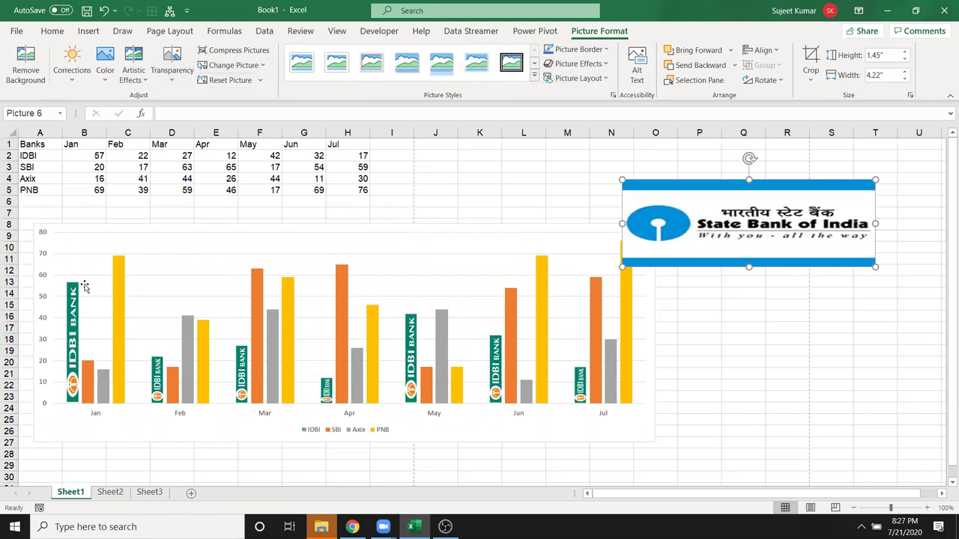
# Apply a border colour to the SBI logo picture.
pyautogui.click(261, 67)
pyautogui.click(261, 66)
pyautogui.click(589, 50)
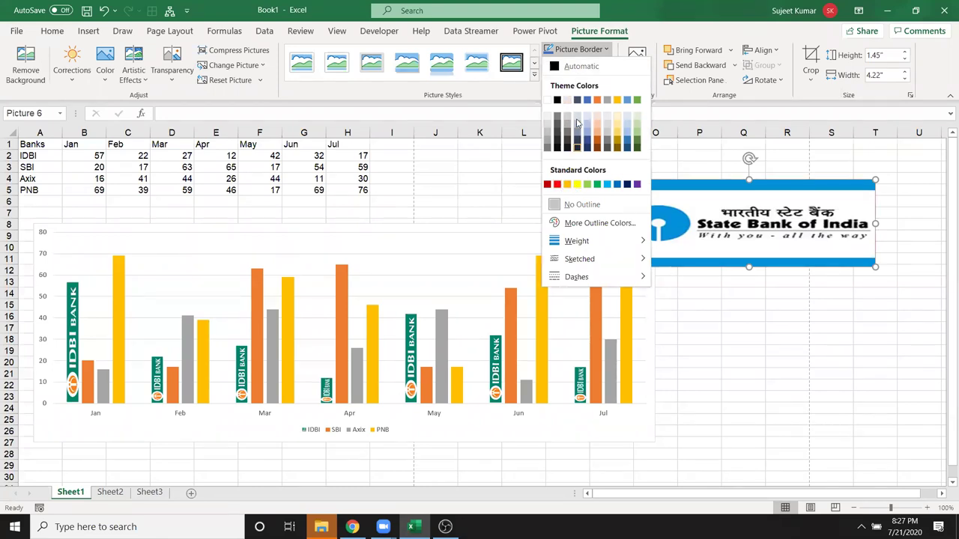
pyautogui.click(588, 100)
pyautogui.click(740, 337)
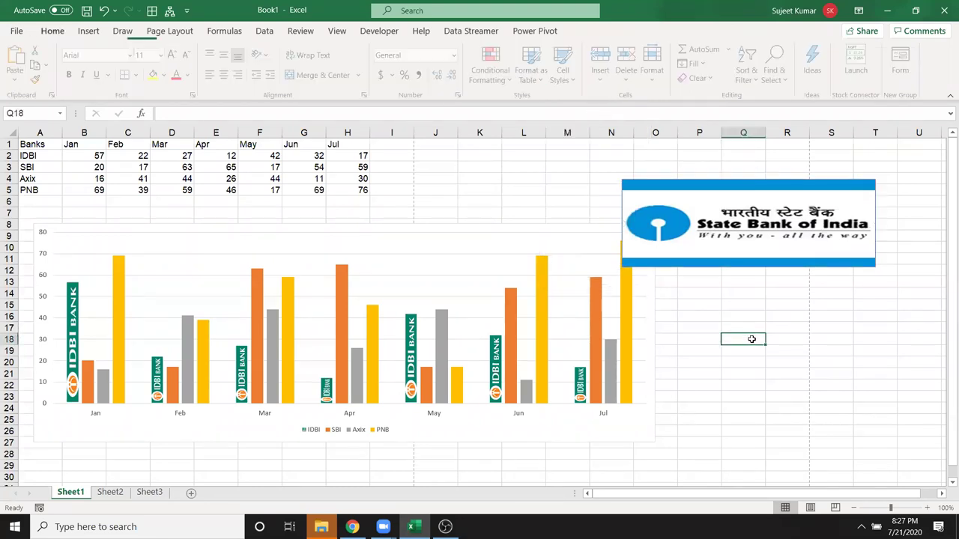
pyautogui.click(740, 221)
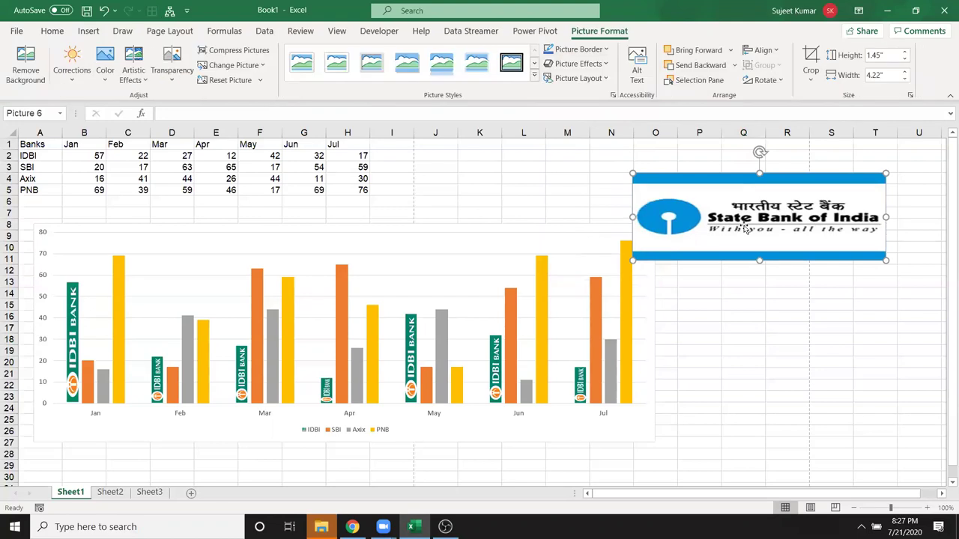
# Rotate the SBI logo left 90° so it stands upright.
pyautogui.click(765, 81)
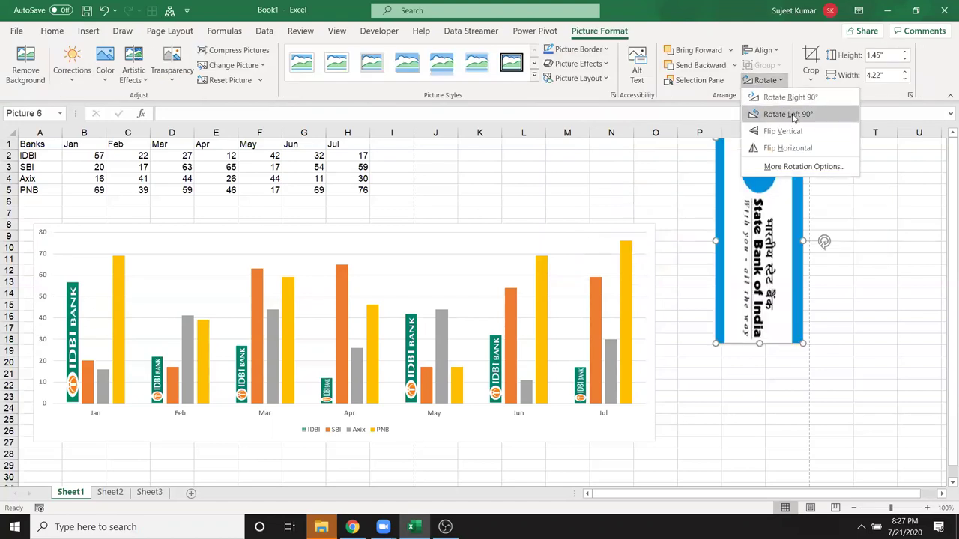
pyautogui.click(791, 114)
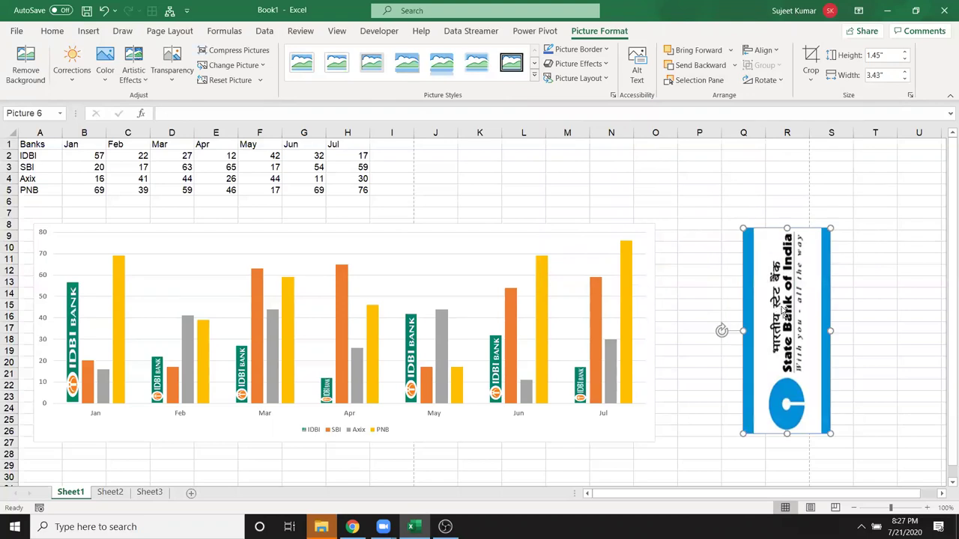
pyautogui.click(95, 390)
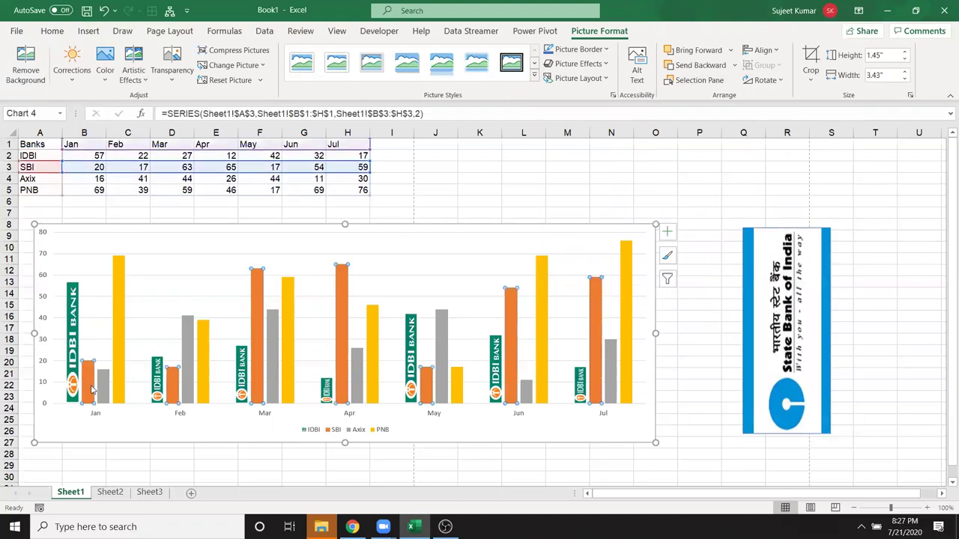
pyautogui.rightClick(95, 391)
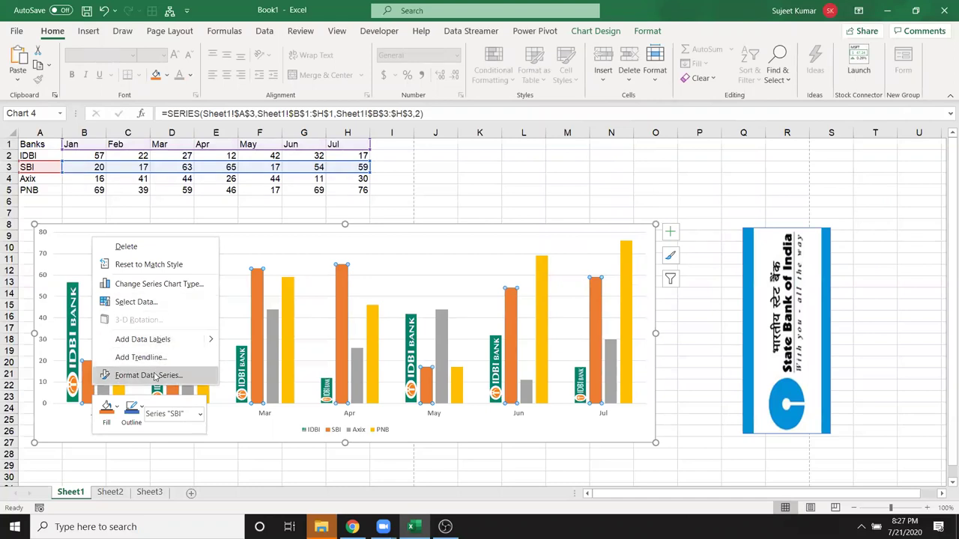
# Fill the SBI bars with the clipboard logo as Picture fill, then move the loose logo aside.
pyautogui.press('Escape')
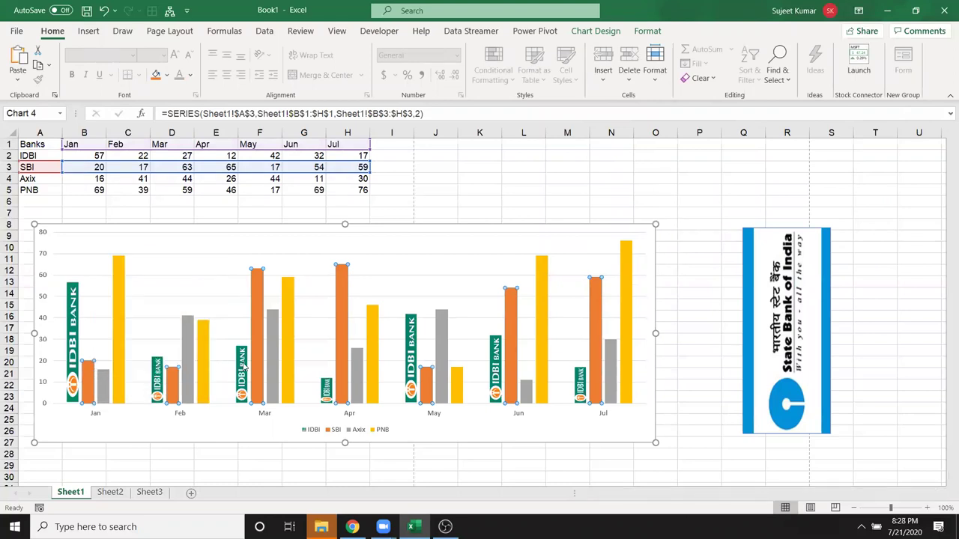
pyautogui.hotkey('ctrl', '1')
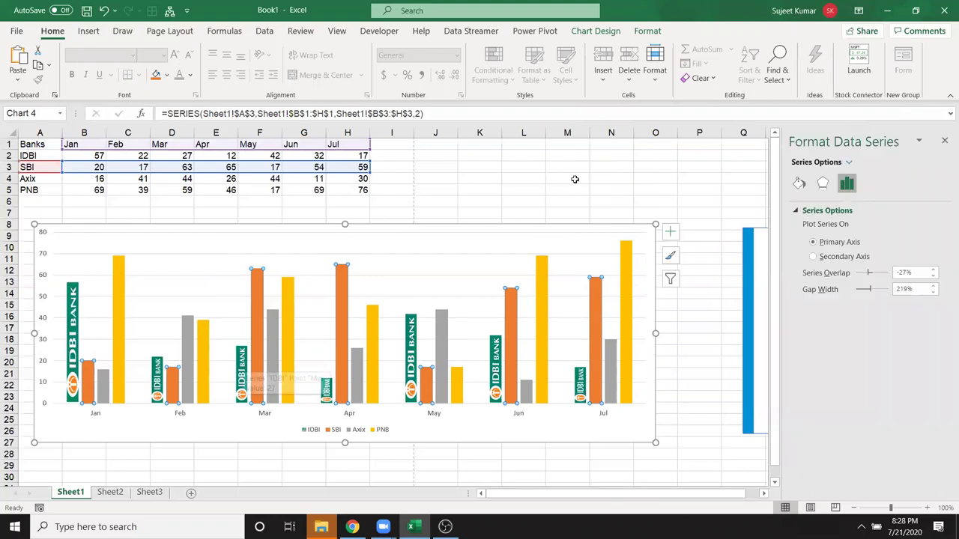
pyautogui.click(803, 187)
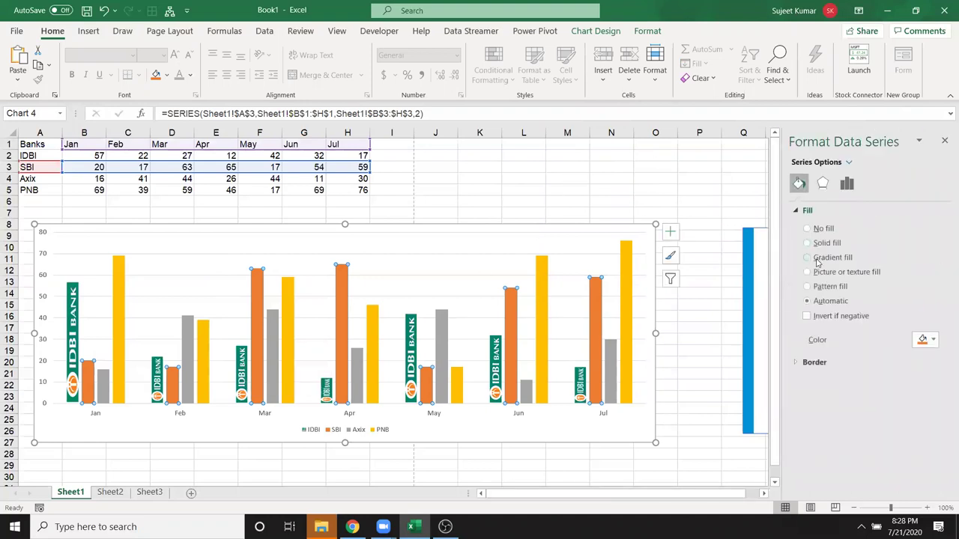
pyautogui.click(808, 273)
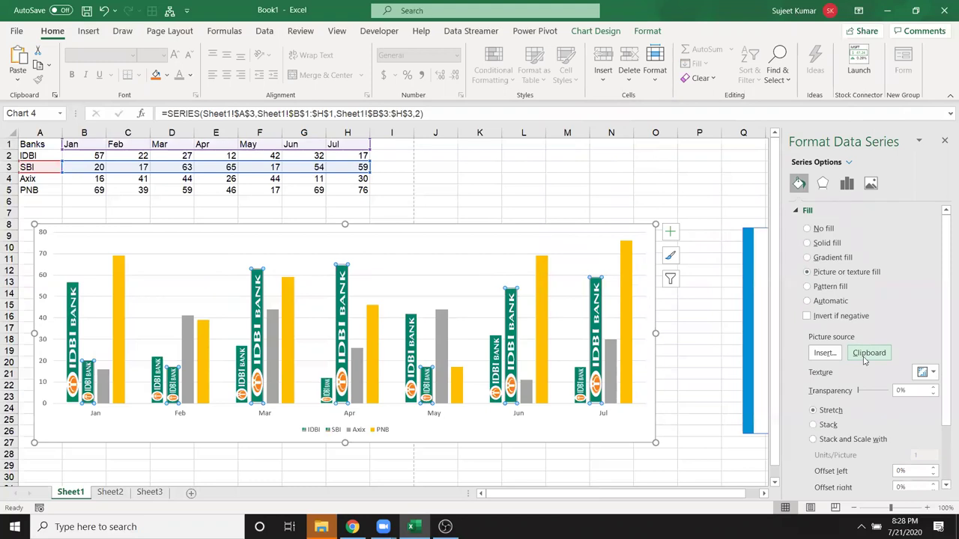
pyautogui.click(865, 356)
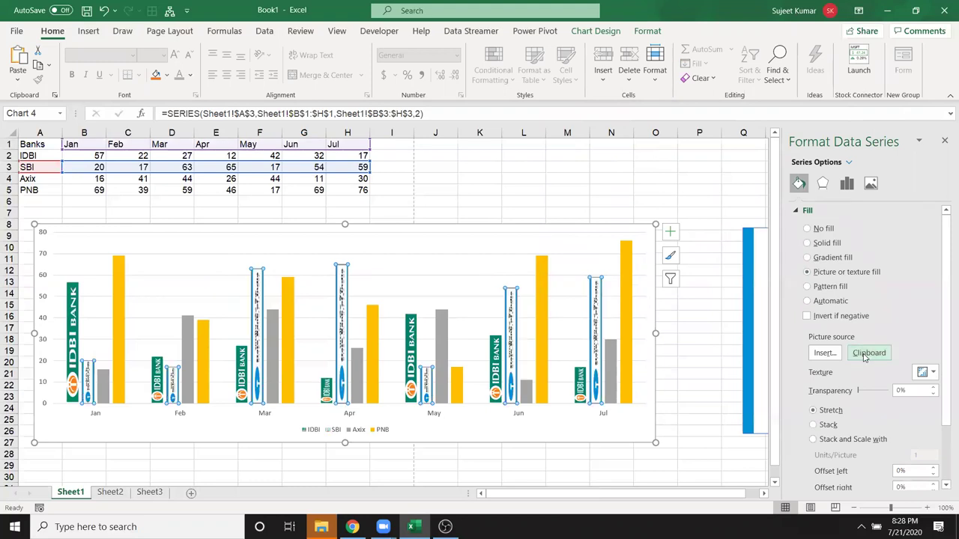
pyautogui.click(700, 360)
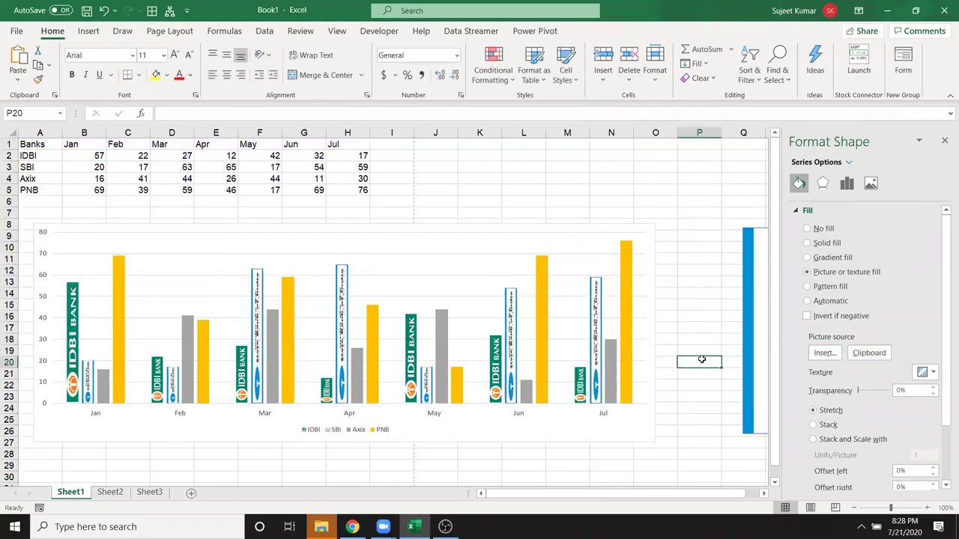
pyautogui.click(945, 142)
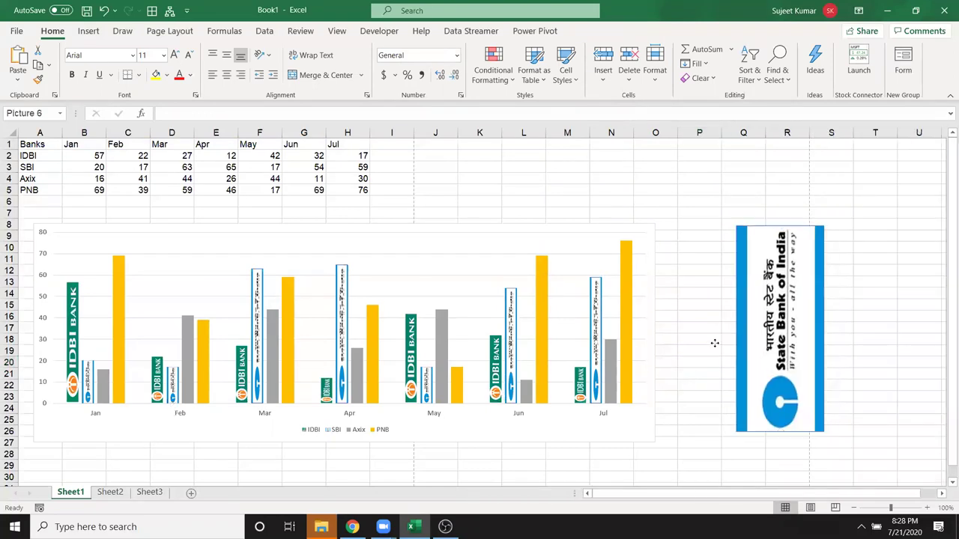
pyautogui.moveTo(763, 407); pyautogui.dragTo(707, 387)
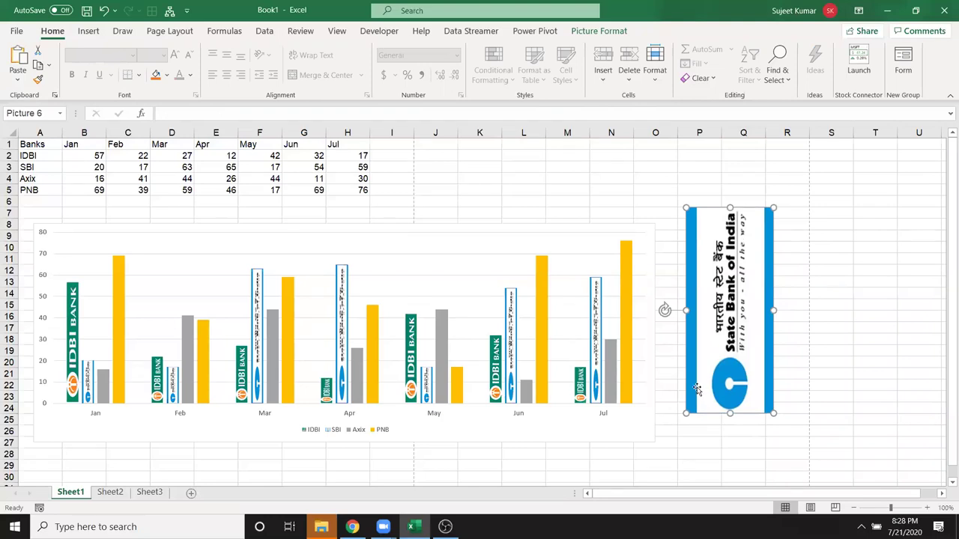
# Back in Google Images, close the enlarged preview and find the Quora SBI result.
pyautogui.hotkey('alt', 'Tab')
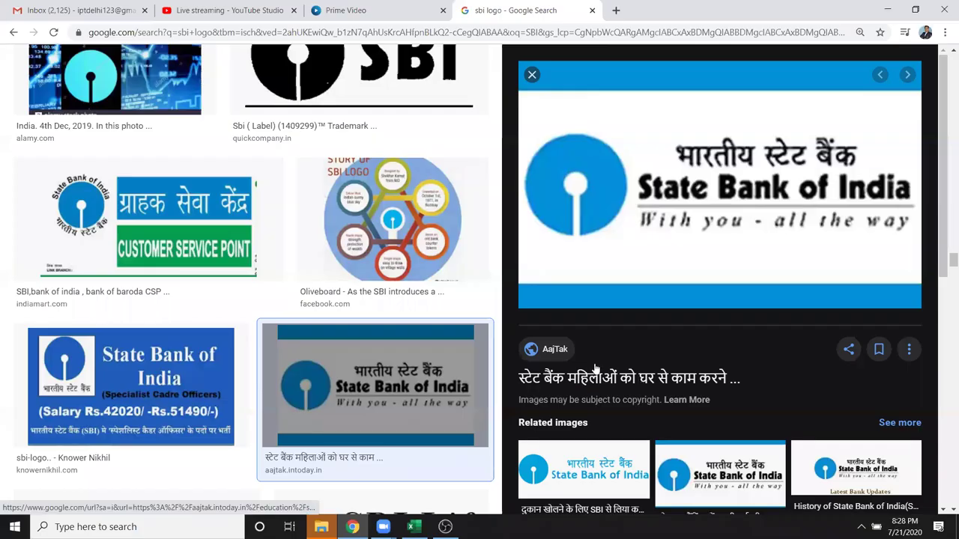
pyautogui.press('Escape')
pyautogui.scroll(4, 785, 425)
pyautogui.scroll(4, 785, 425)
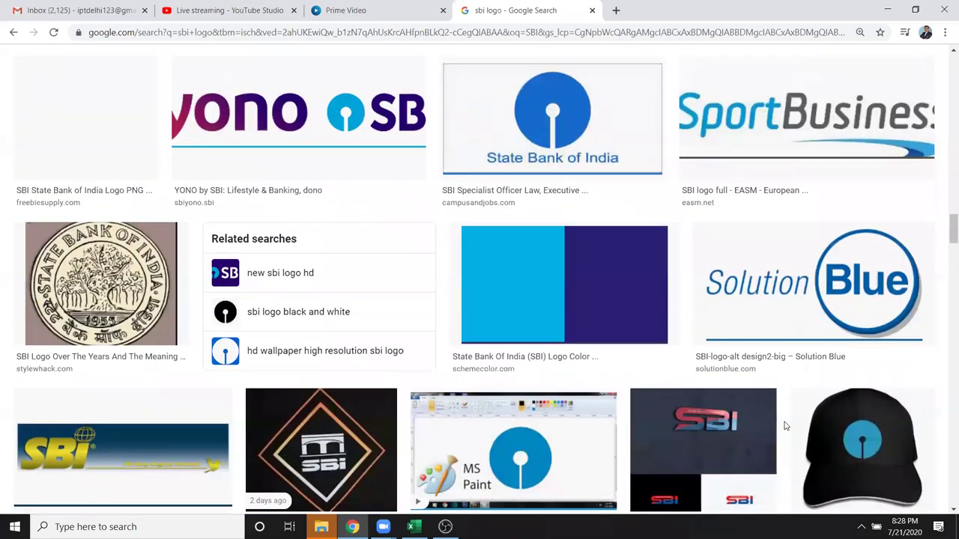
pyautogui.scroll(3, 785, 426)
pyautogui.scroll(3, 785, 425)
pyautogui.scroll(3, 785, 426)
pyautogui.scroll(3, 785, 425)
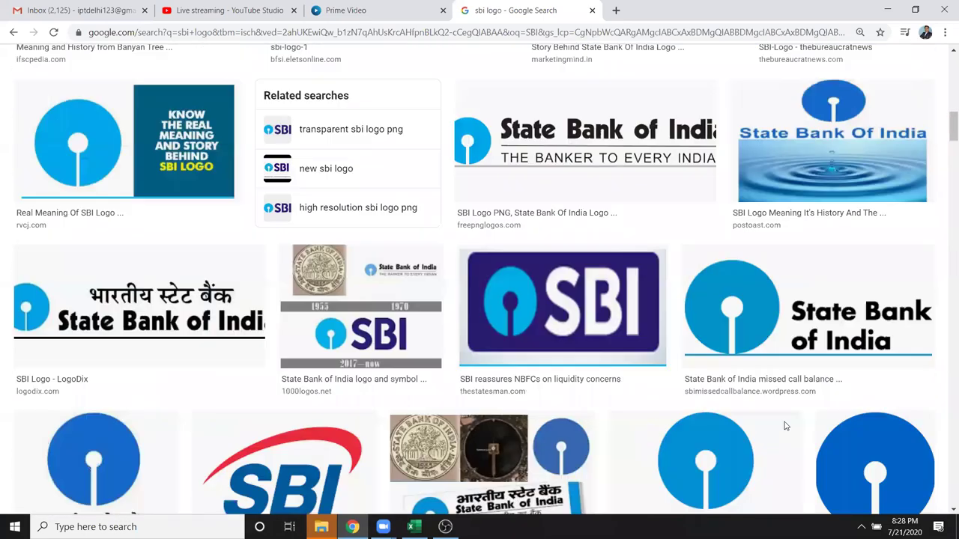
pyautogui.scroll(3, 785, 425)
pyautogui.scroll(3, 785, 425)
pyautogui.scroll(3, 785, 426)
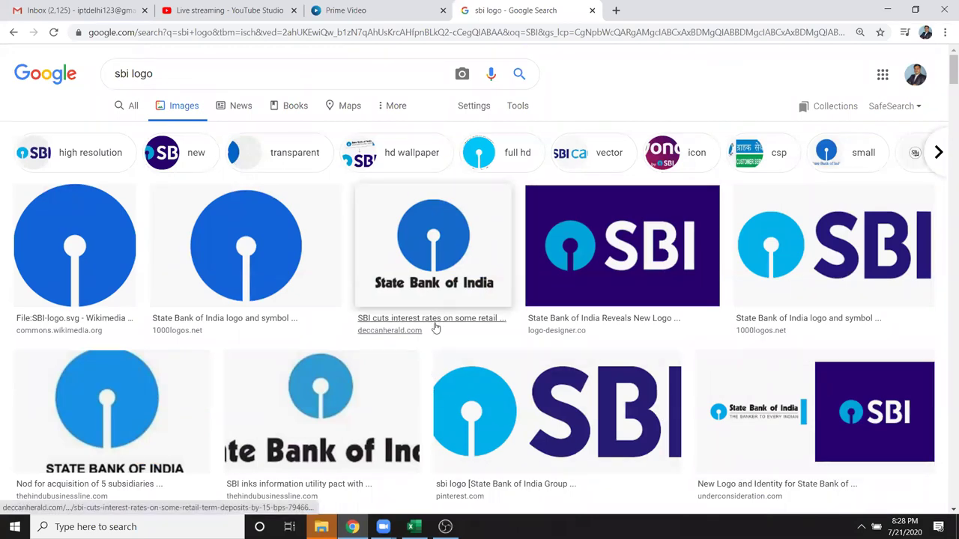
pyautogui.scroll(-2, 456, 332)
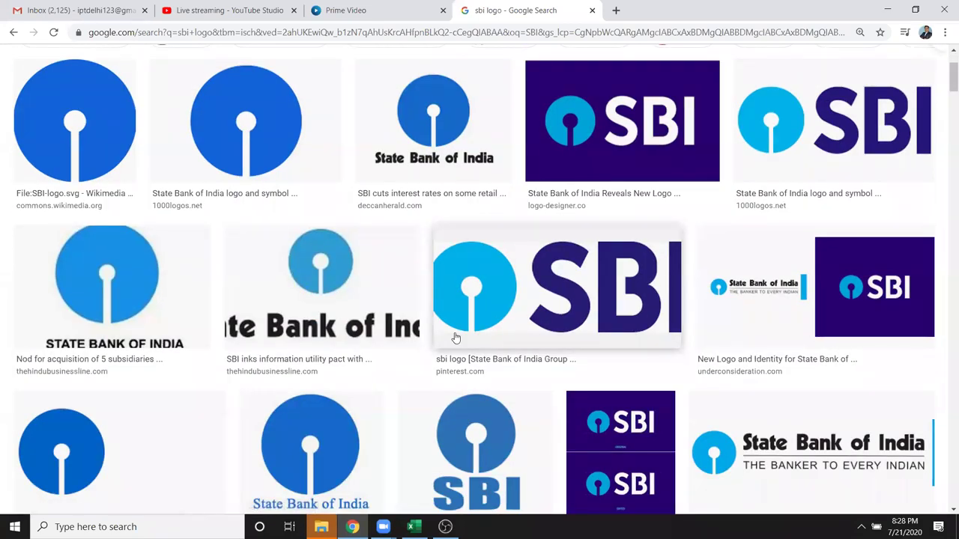
pyautogui.scroll(-1, 413, 358)
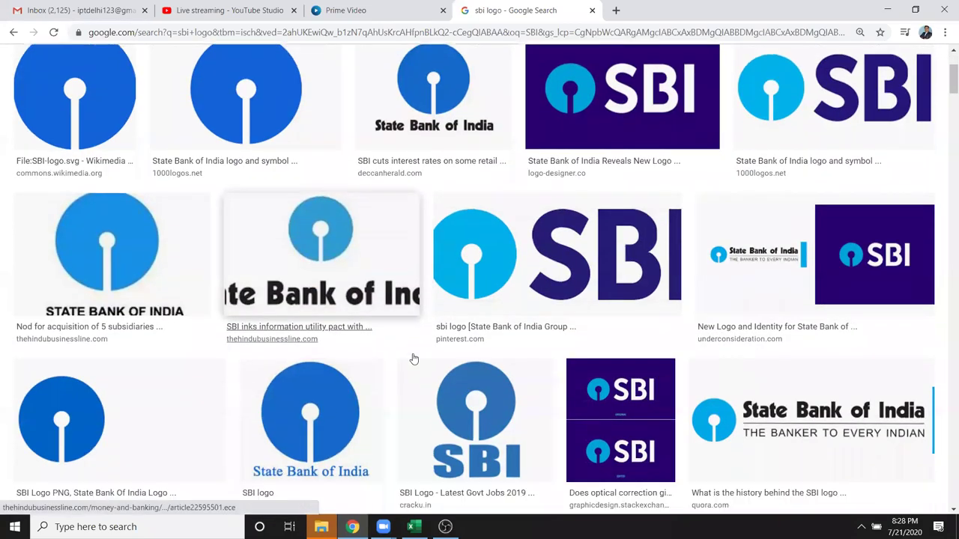
# Copy the wide State Bank of India logo from the Quora preview and return to Excel.
pyautogui.click(796, 426)
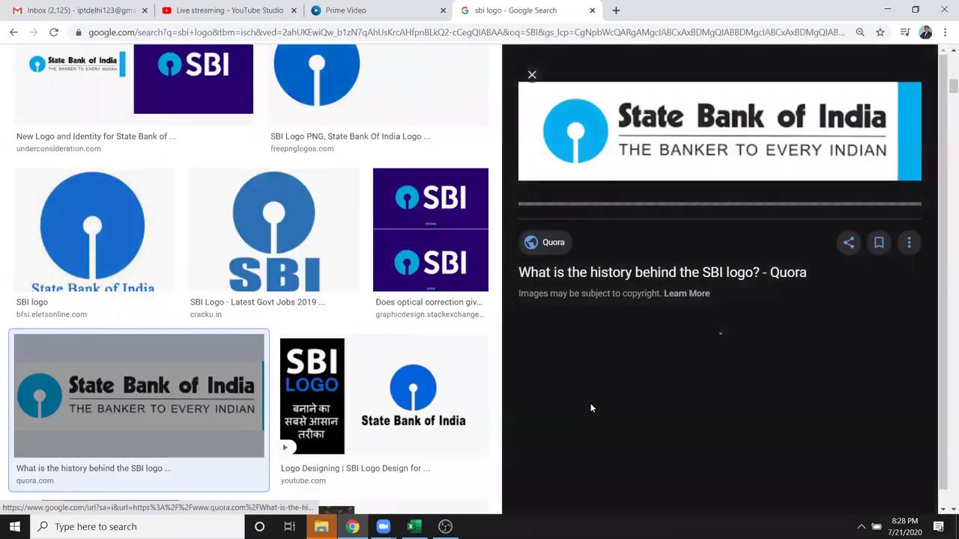
pyautogui.rightClick(706, 146)
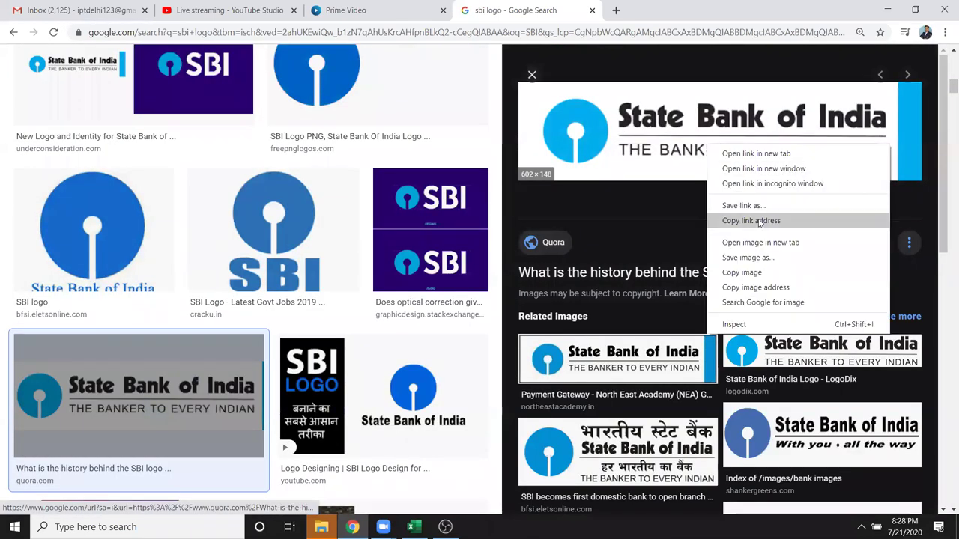
pyautogui.click(742, 273)
pyautogui.hotkey('alt', 'Tab')
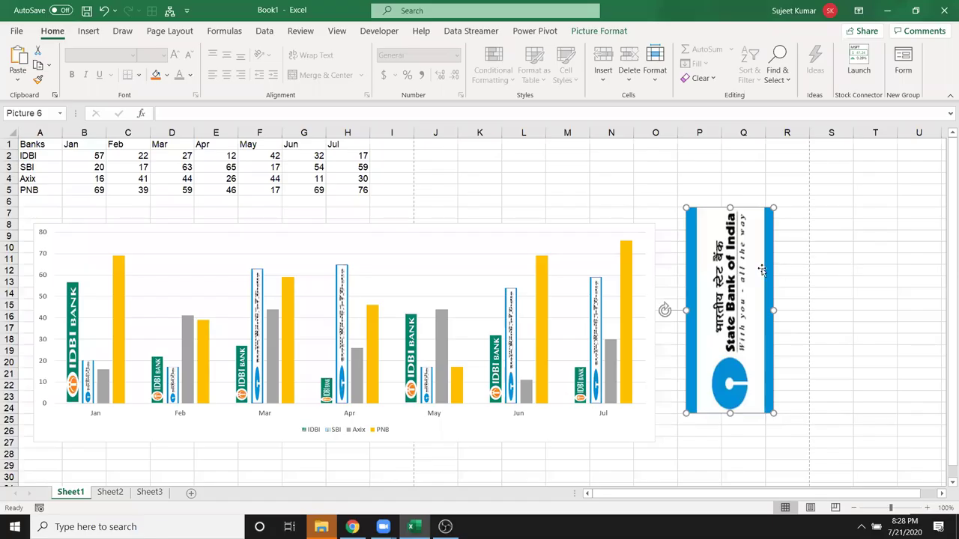
# Delete the old SBI picture and paste the new State Bank of India logo beside the chart.
pyautogui.press('Delete')
pyautogui.click(719, 201)
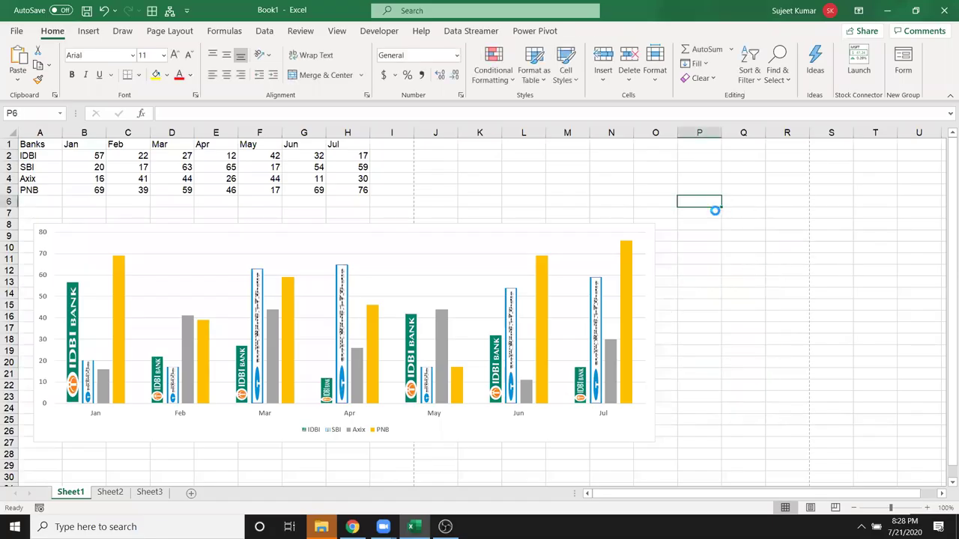
pyautogui.hotkey('ctrl', 'v')
pyautogui.moveTo(756, 247); pyautogui.dragTo(647, 288)
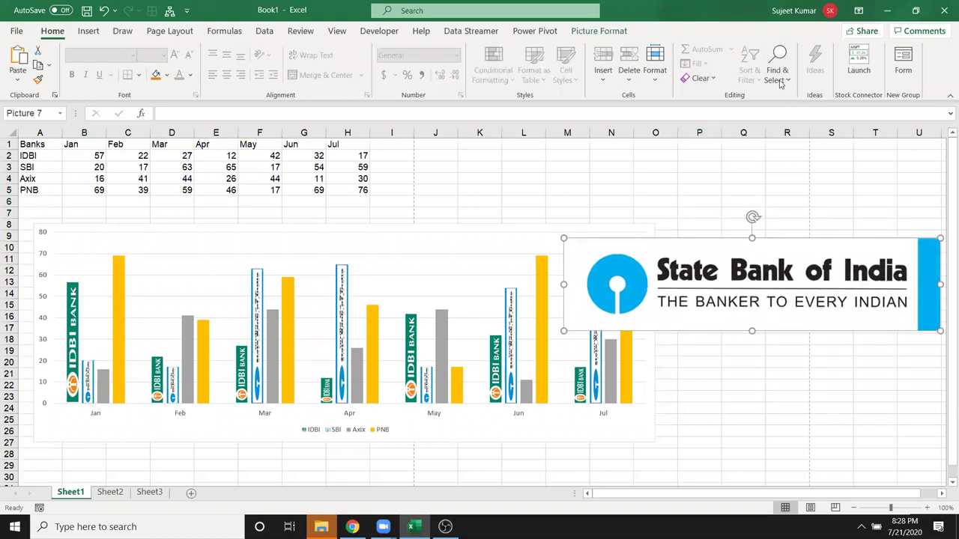
# Rotate the pasted logo 90° left so it stands upright.
pyautogui.click(599, 30)
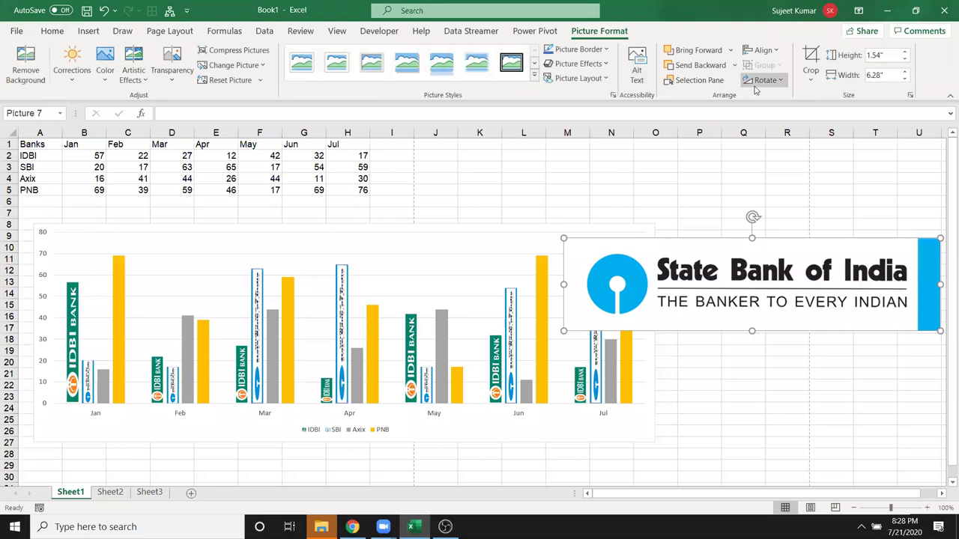
pyautogui.click(762, 80)
pyautogui.click(787, 114)
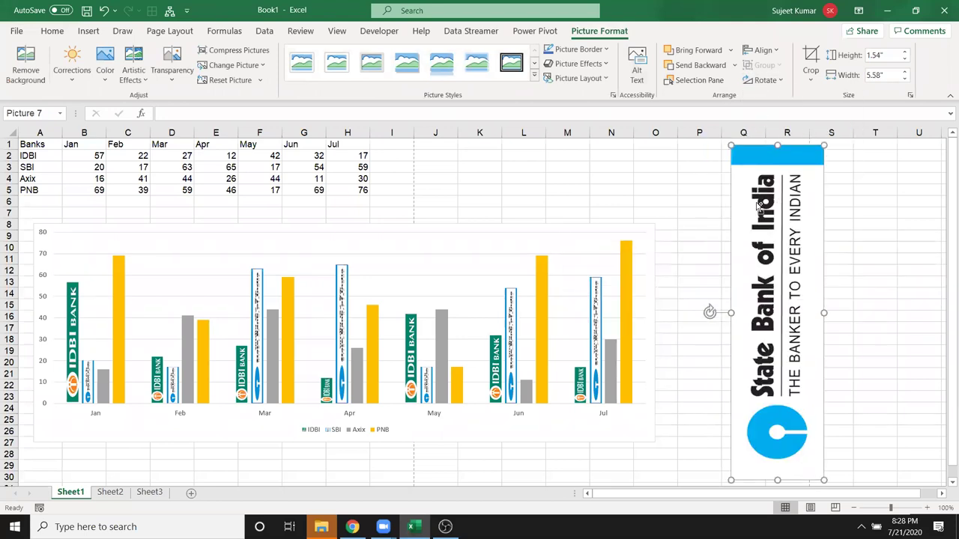
# Fill the SBI series bars with the State Bank of India logo from the clipboard.
pyautogui.click(88, 384)
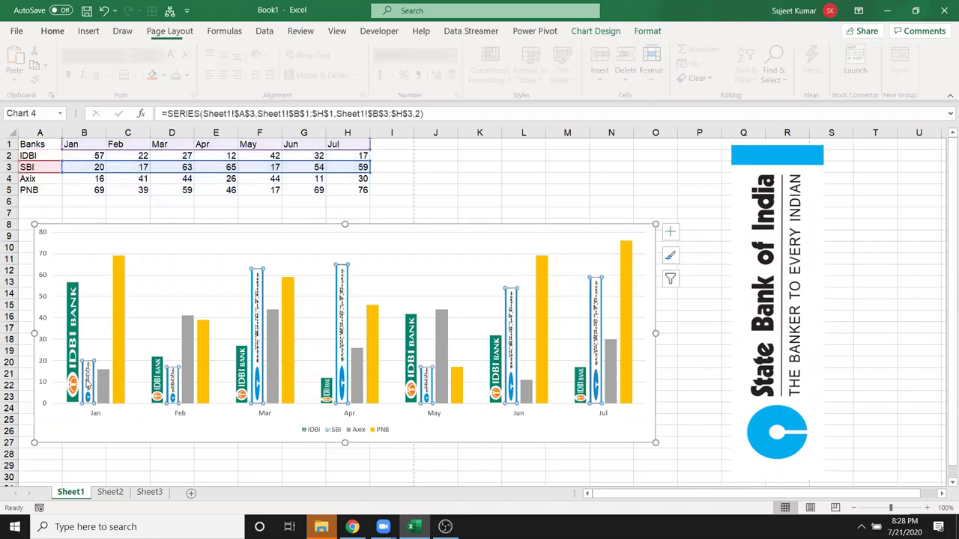
pyautogui.rightClick(88, 383)
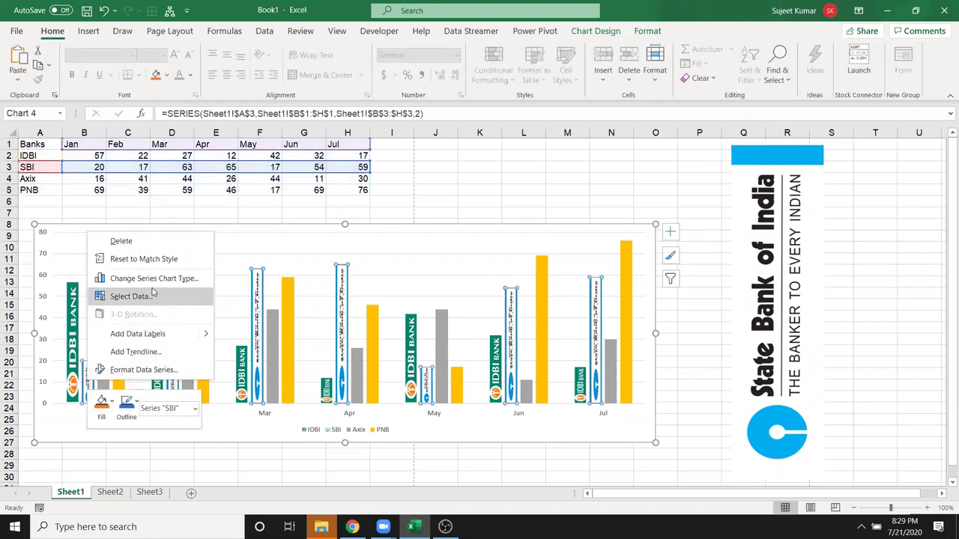
pyautogui.click(138, 375)
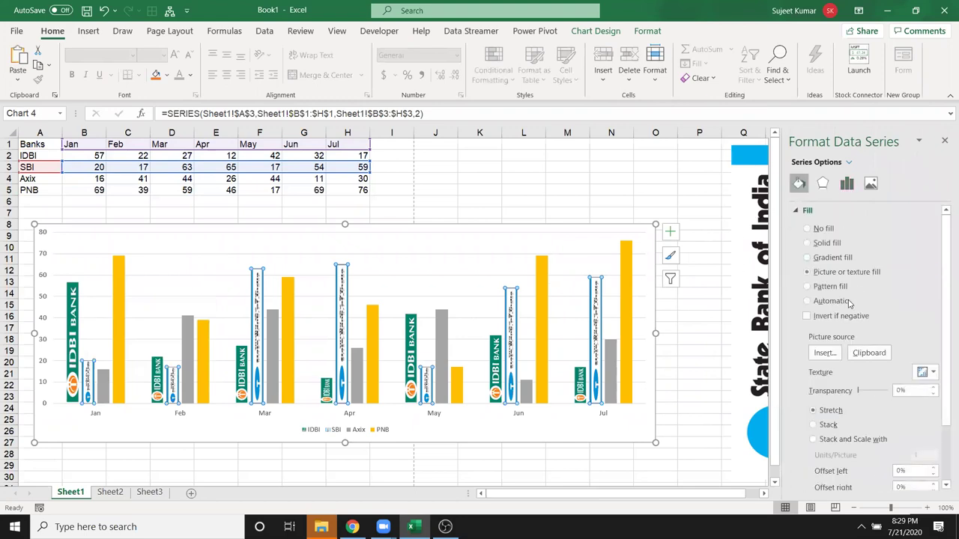
pyautogui.click(867, 357)
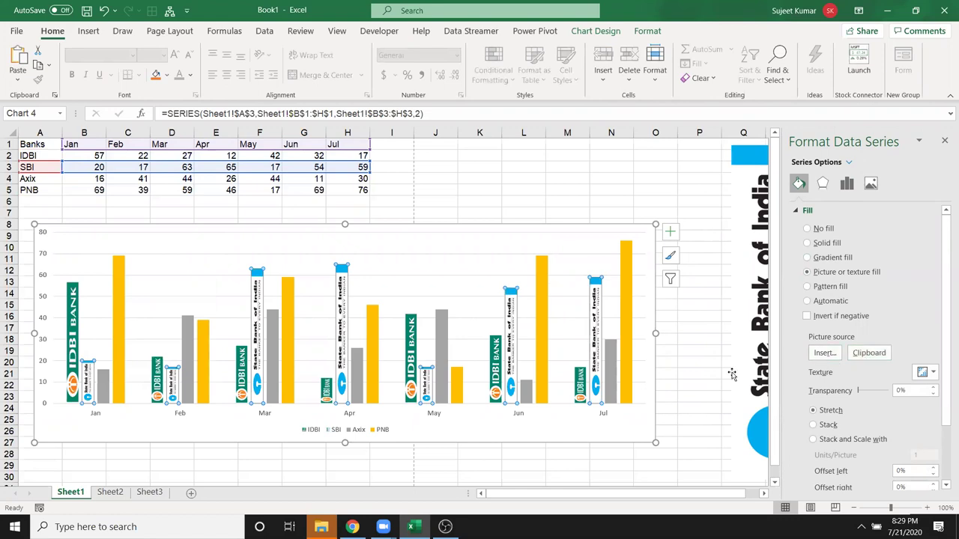
# Close the formatting pane and delete the leftover State Bank of India logo picture.
pyautogui.click(677, 383)
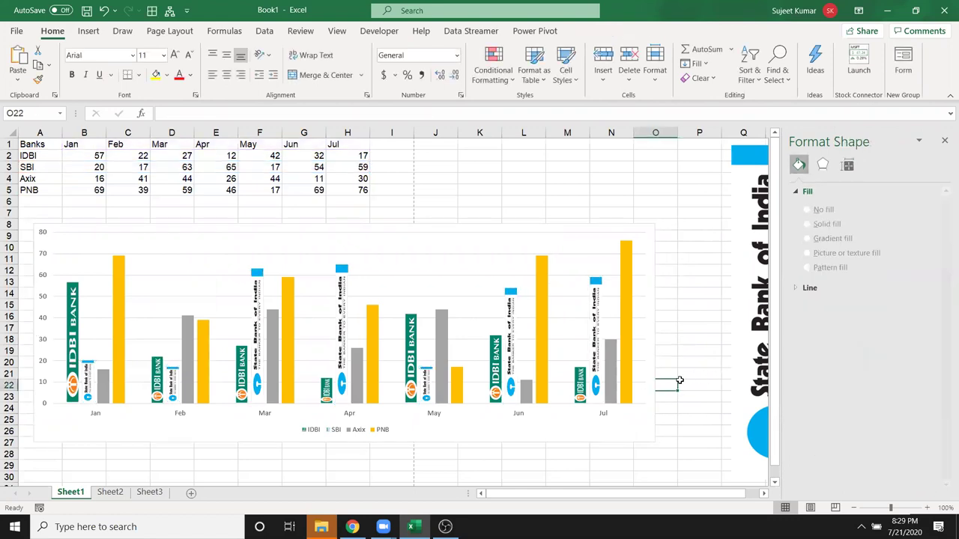
pyautogui.click(944, 140)
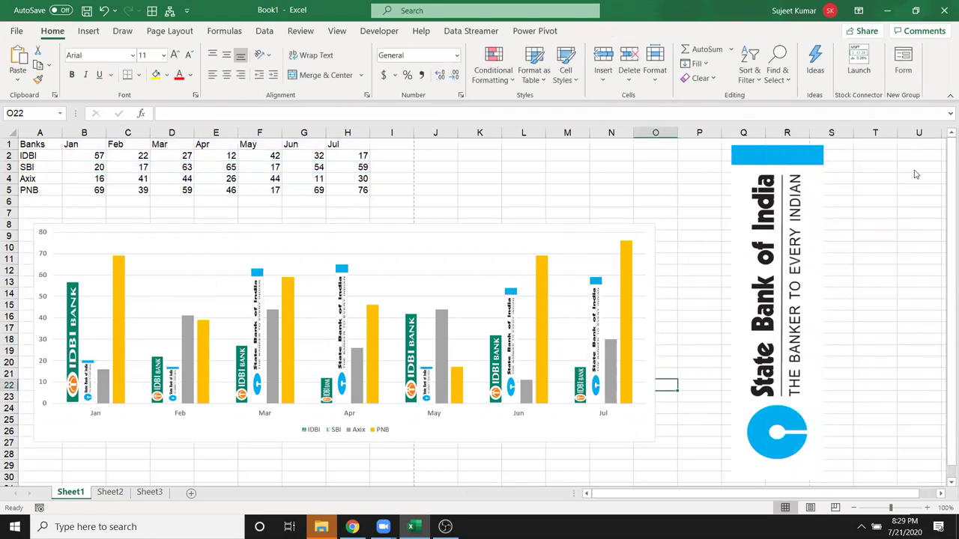
pyautogui.click(813, 224)
pyautogui.press('Delete')
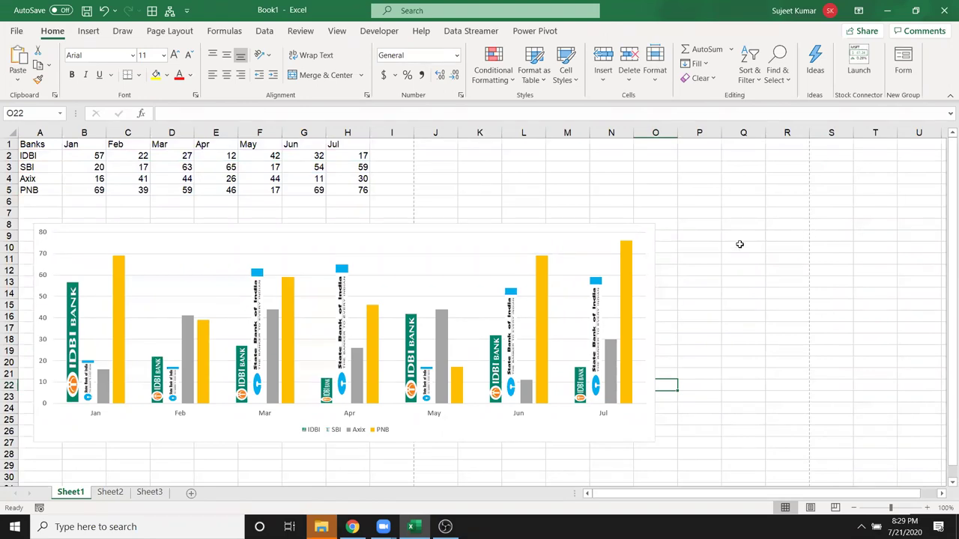
# Set the data series gap width to 96% so all columns become wider.
pyautogui.click(509, 325)
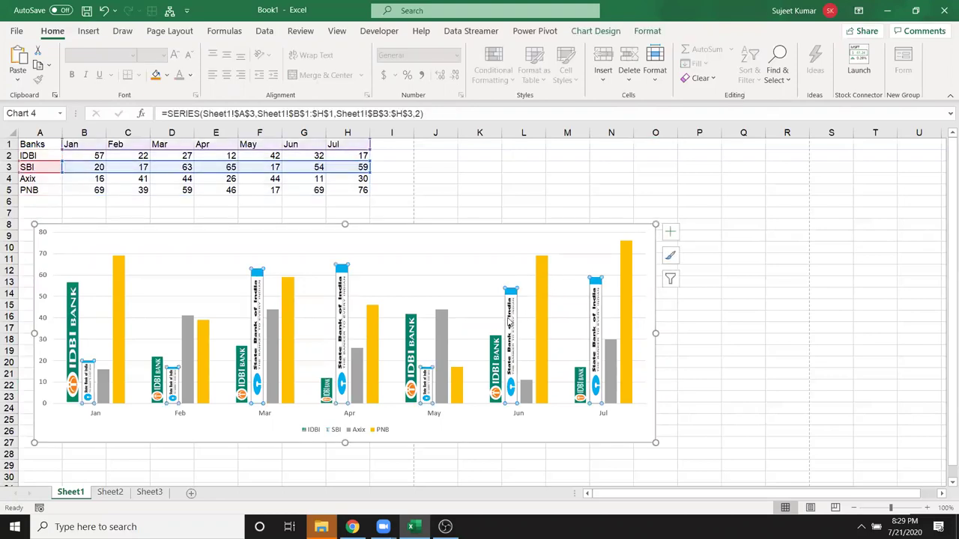
pyautogui.rightClick(509, 320)
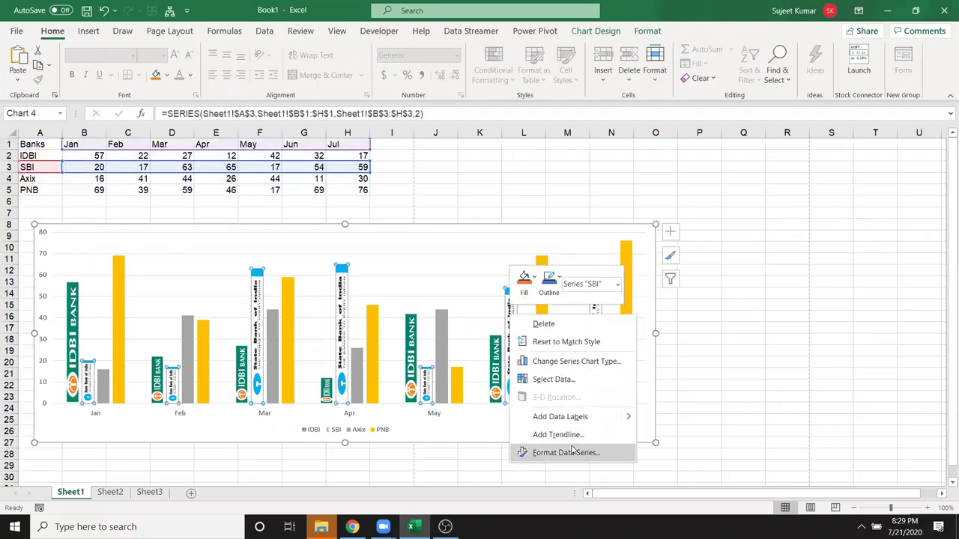
pyautogui.click(571, 450)
pyautogui.moveTo(867, 291); pyautogui.dragTo(864, 292)
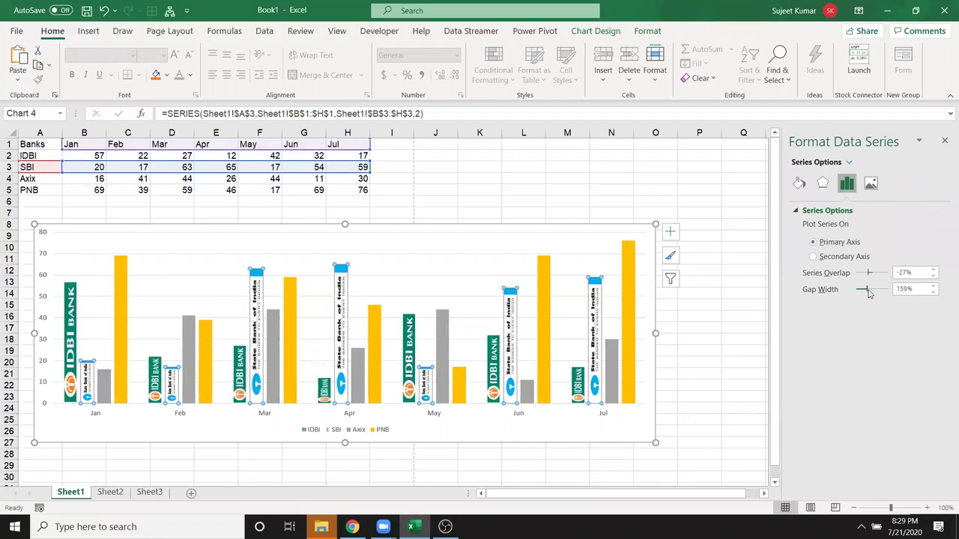
pyautogui.moveTo(866, 291); pyautogui.dragTo(863, 293)
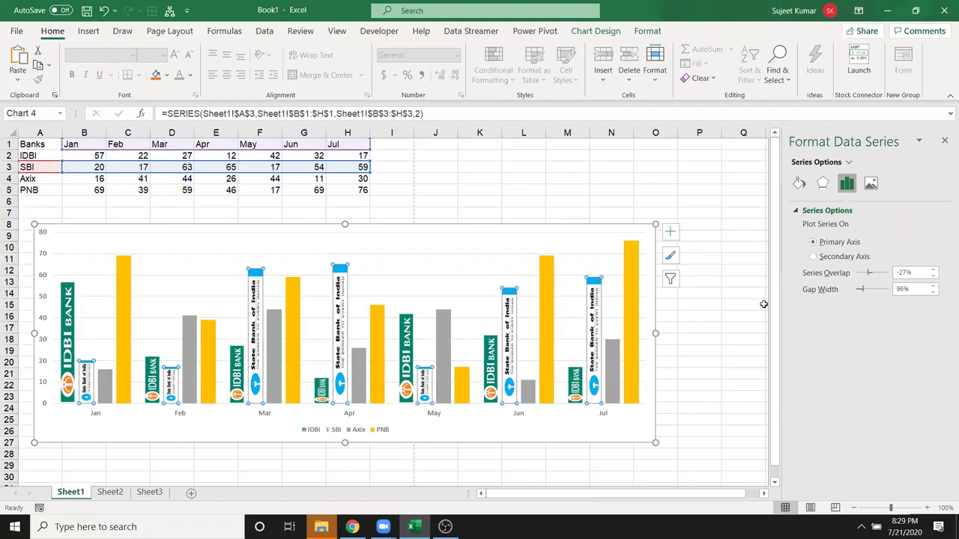
pyautogui.click(699, 318)
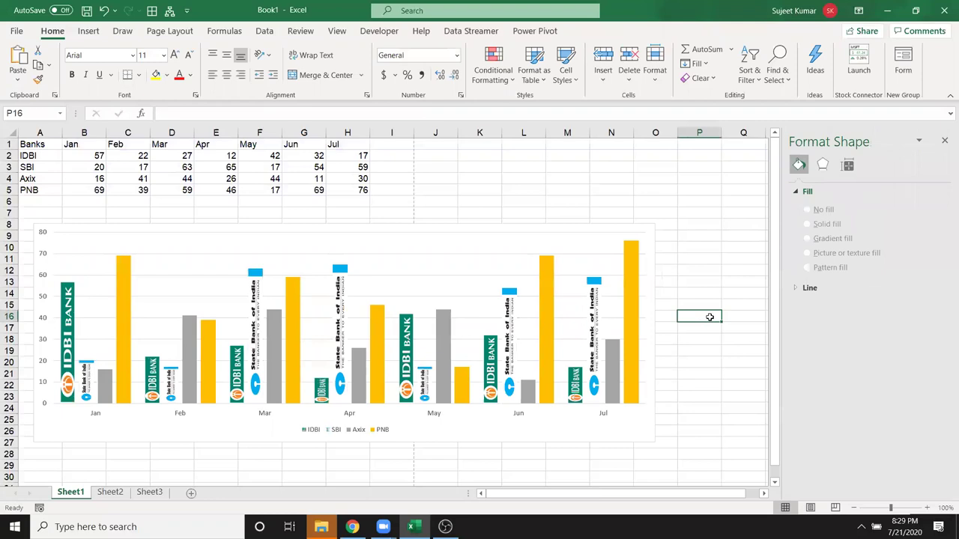
pyautogui.click(944, 142)
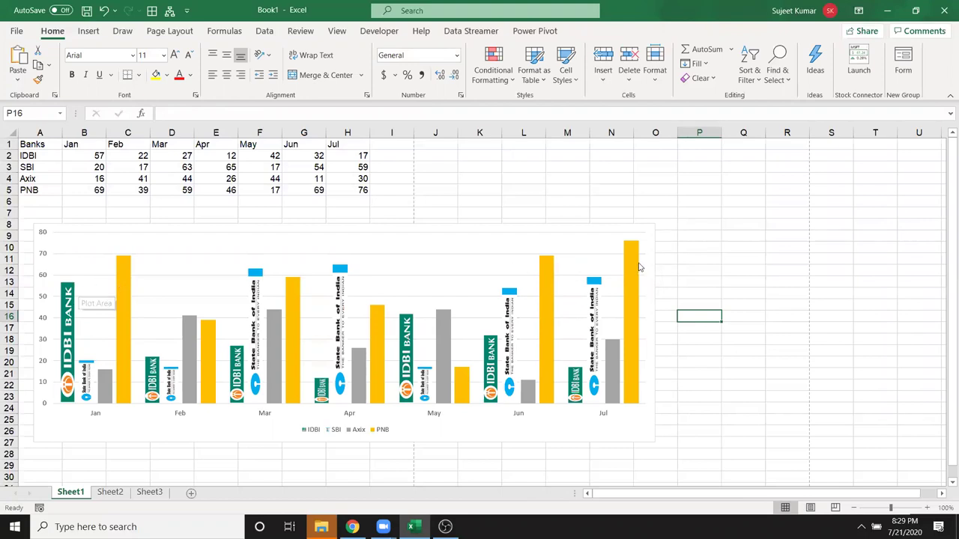
pyautogui.click(687, 224)
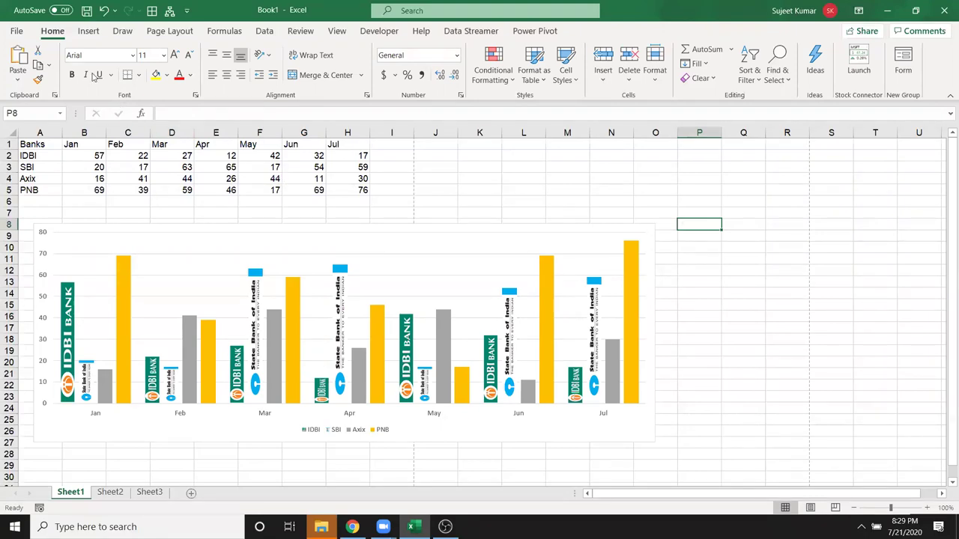
# Insert a plain black WordArt reading 'Axix Bank' and drag it to the chart's right.
pyautogui.click(88, 32)
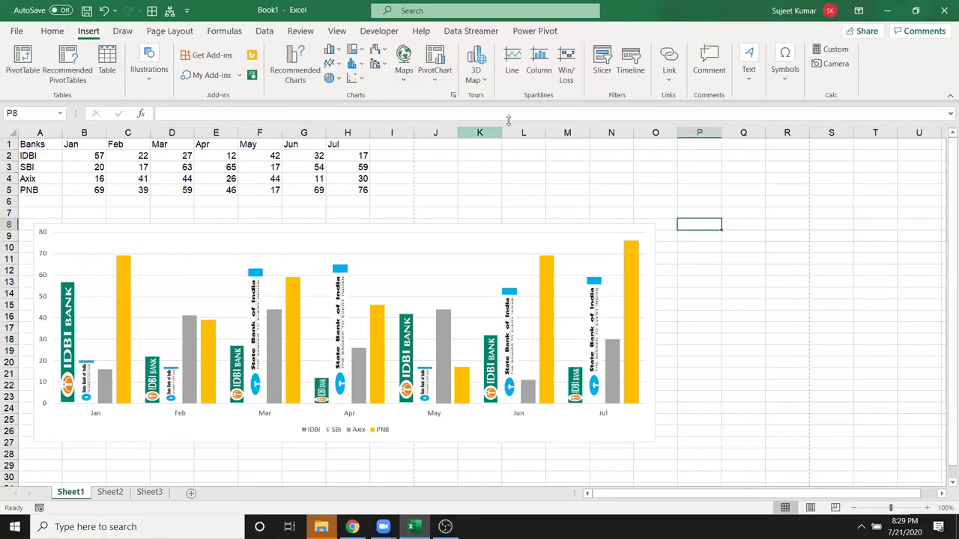
pyautogui.click(750, 75)
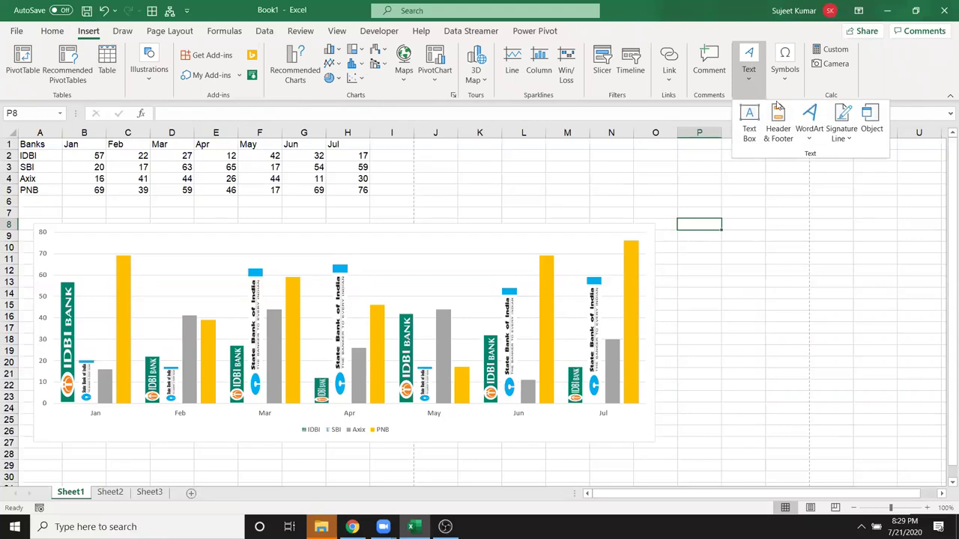
pyautogui.click(809, 124)
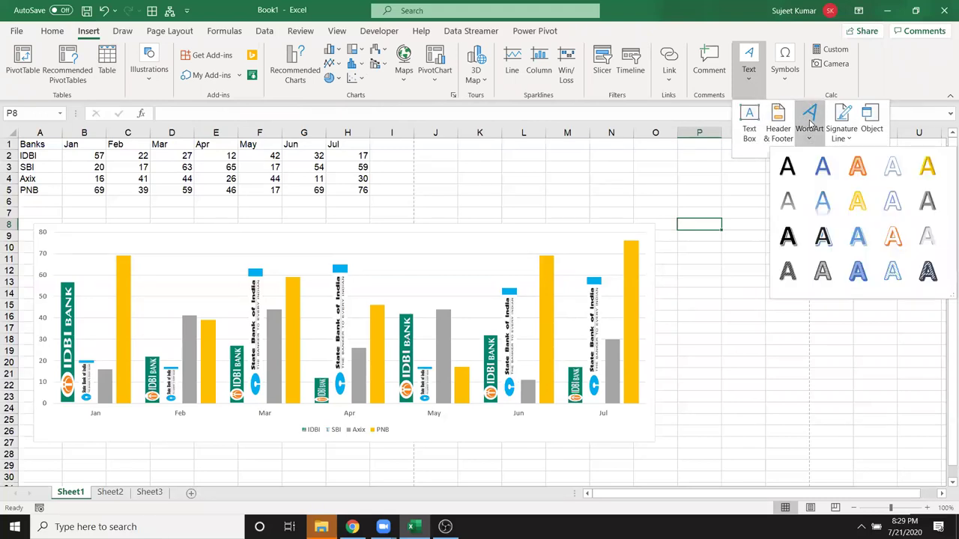
pyautogui.click(786, 167)
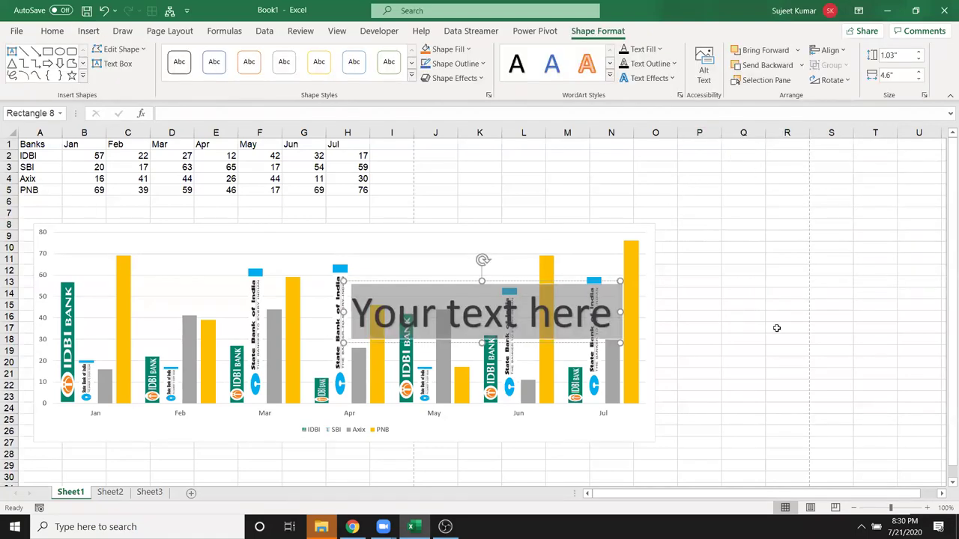
pyautogui.write('A')
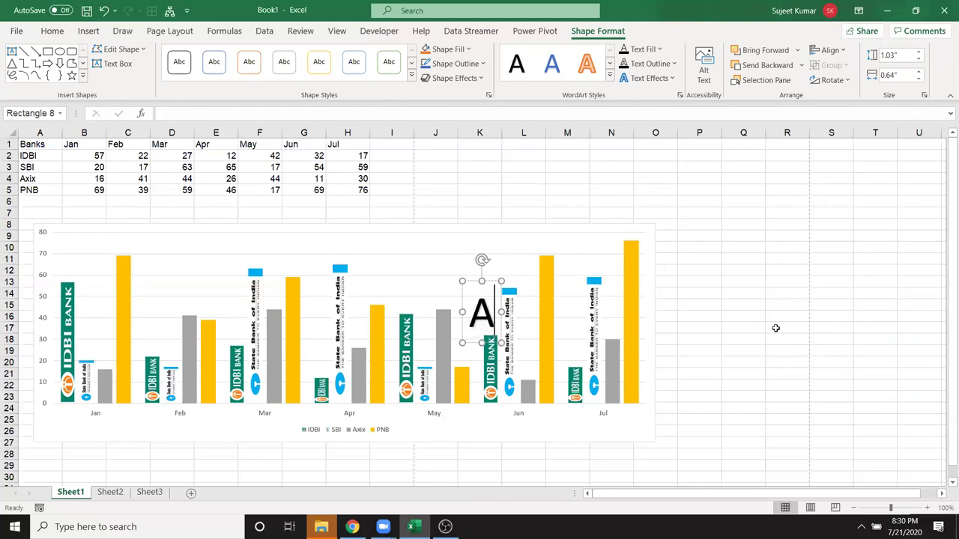
pyautogui.write('xix B')
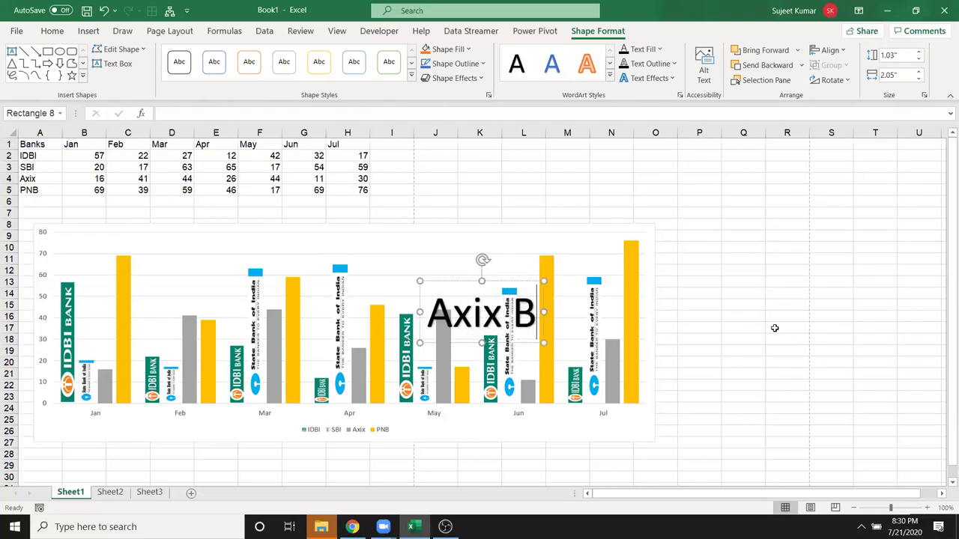
pyautogui.write('anks')
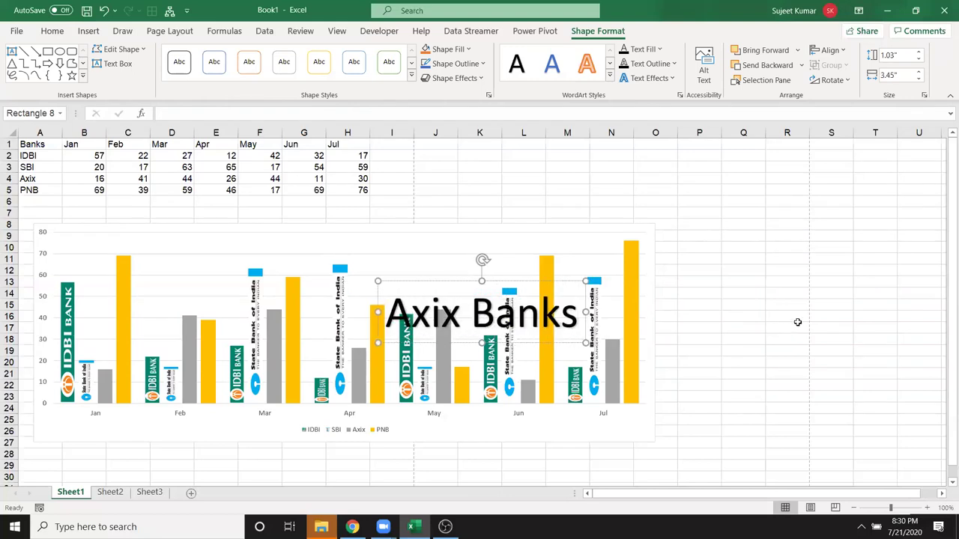
pyautogui.press('BackSpace')
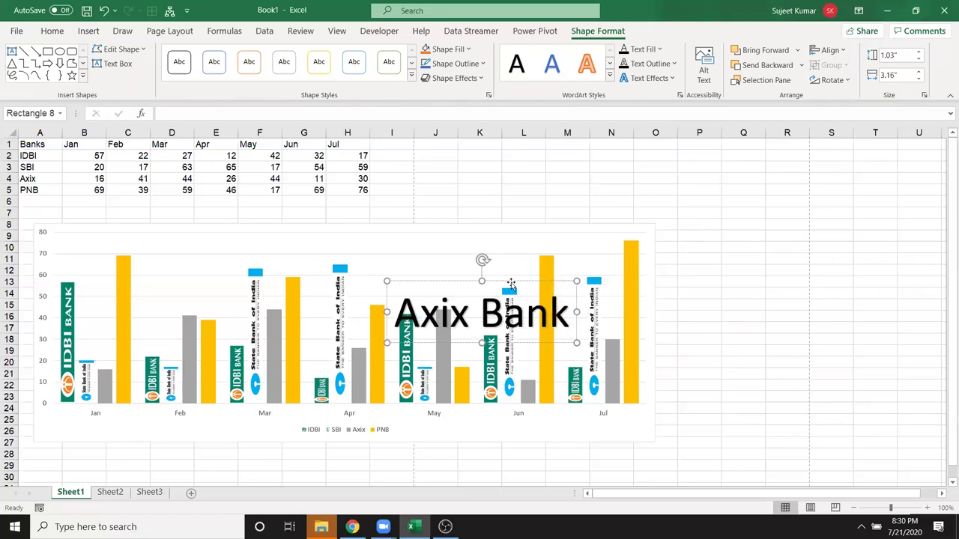
pyautogui.moveTo(511, 281); pyautogui.dragTo(733, 177)
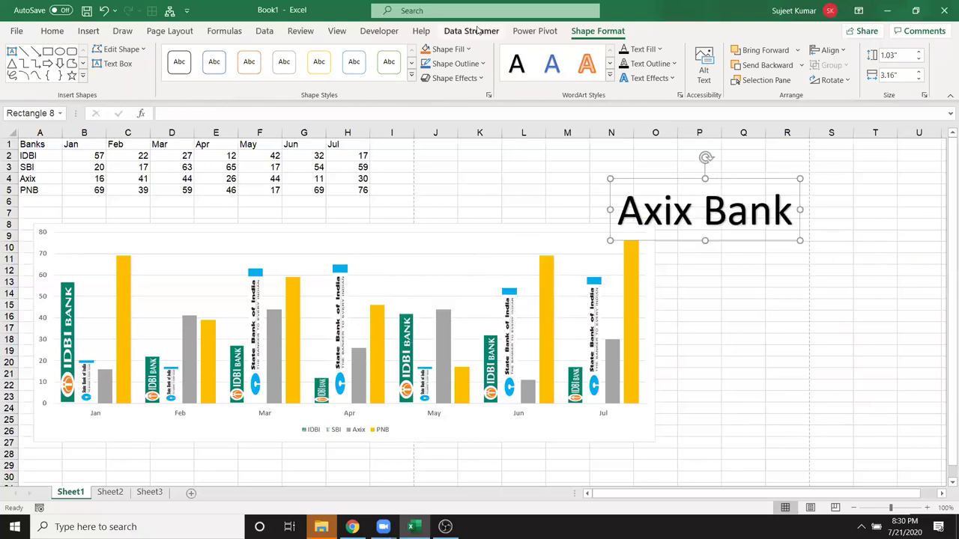
# Give the Axix Bank box a grey shape style and white, blue-outlined WordArt lettering.
pyautogui.click(411, 75)
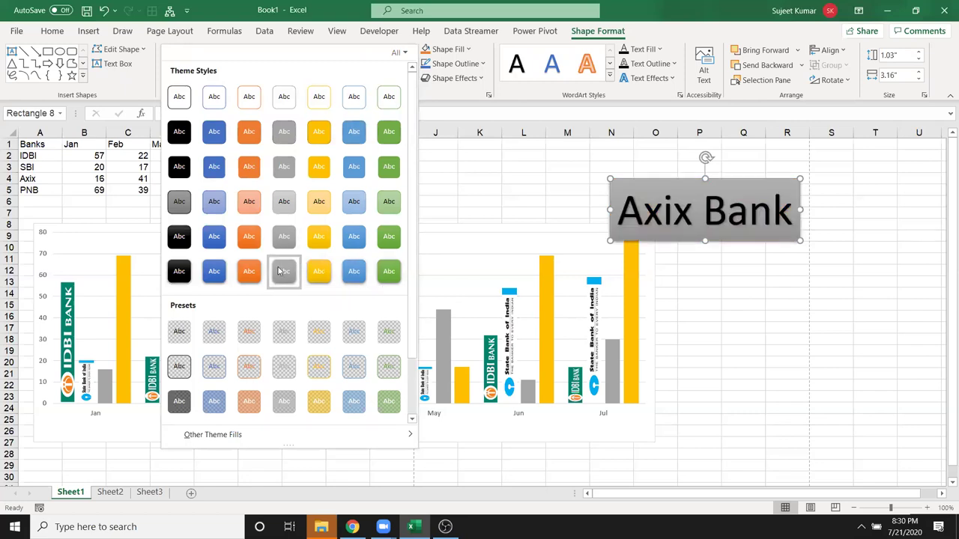
pyautogui.click(281, 270)
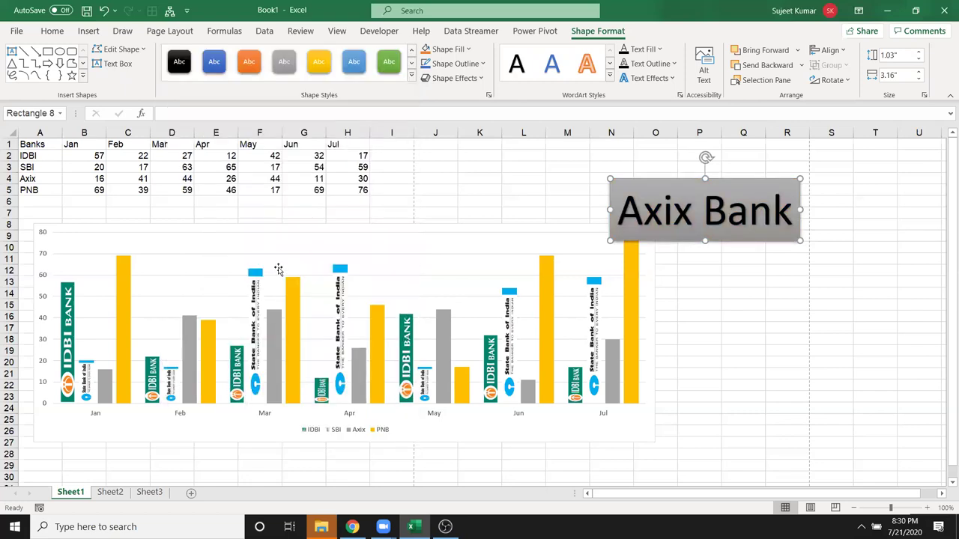
pyautogui.click(610, 76)
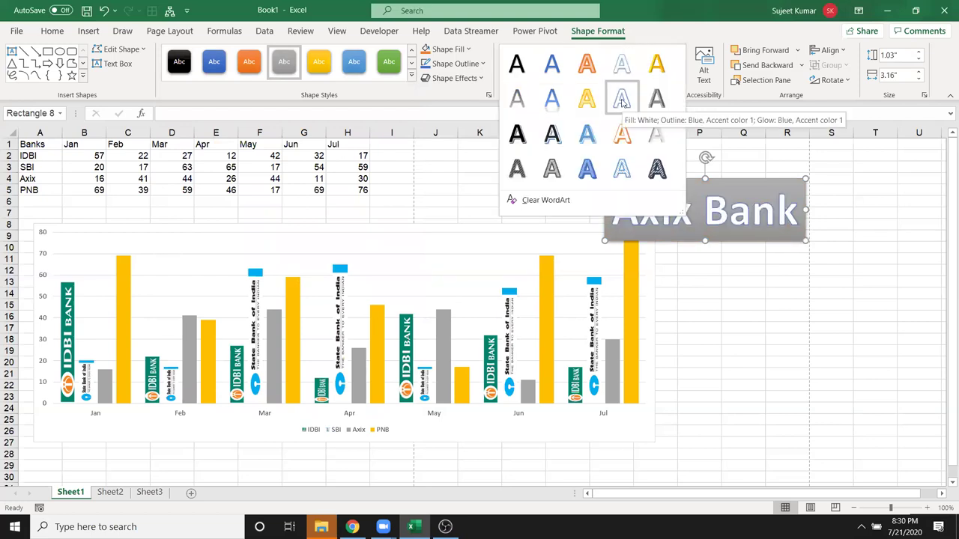
pyautogui.click(622, 98)
pyautogui.click(772, 282)
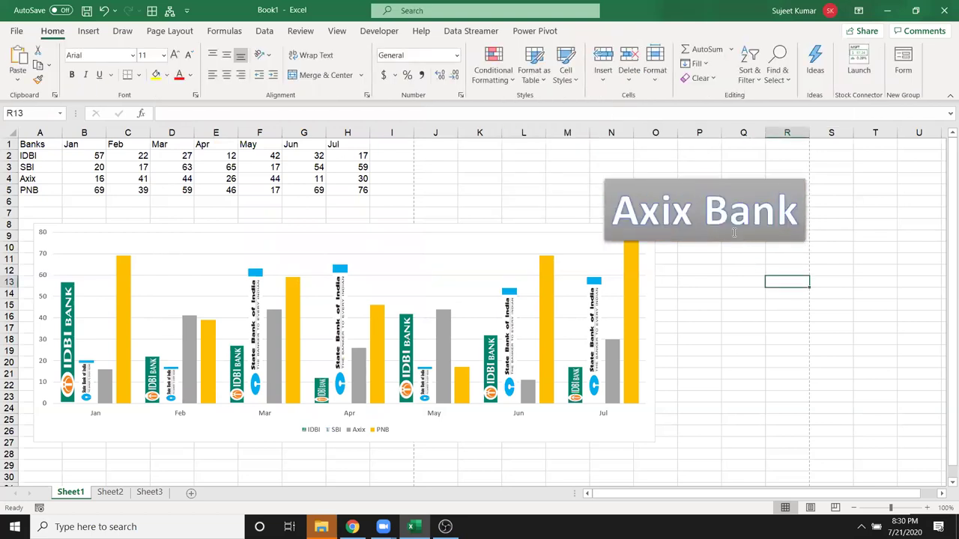
# Move the Axix Bank box above the chart and paste a picture copy of it at Q8.
pyautogui.click(734, 232)
pyautogui.moveTo(730, 238); pyautogui.dragTo(558, 207)
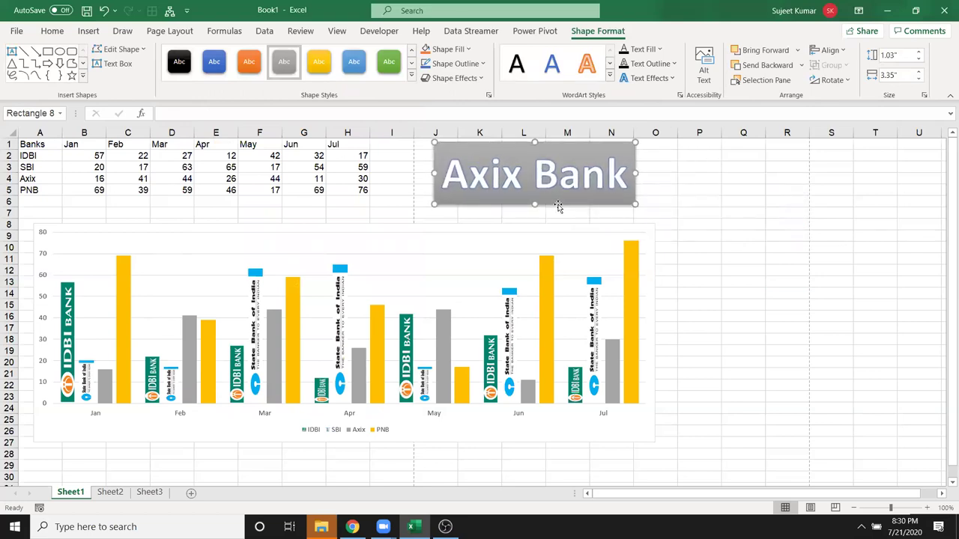
pyautogui.click(742, 224)
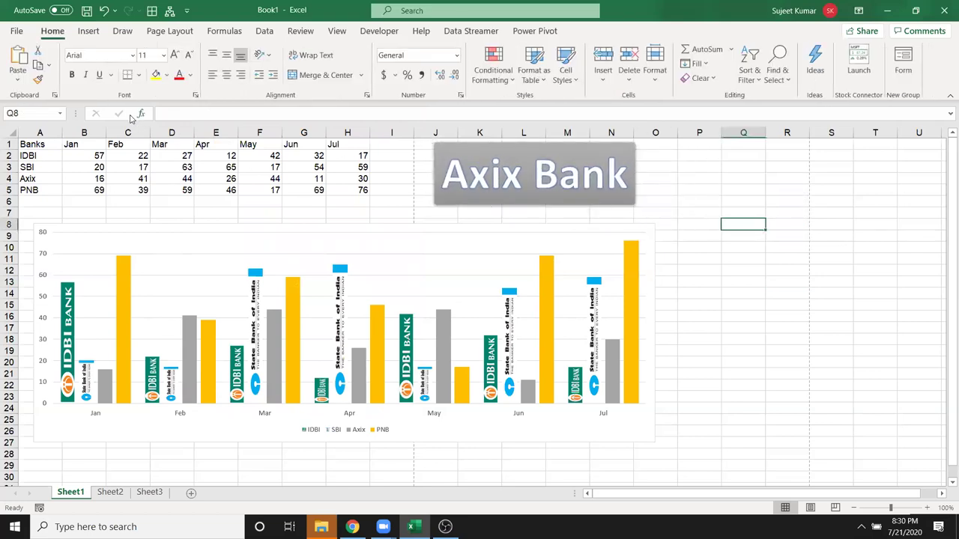
pyautogui.click(18, 82)
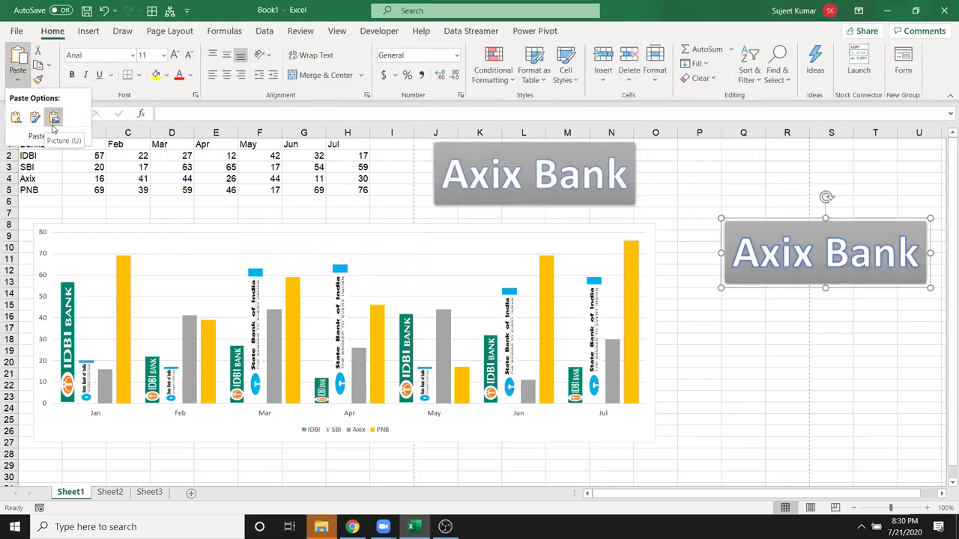
pyautogui.click(732, 369)
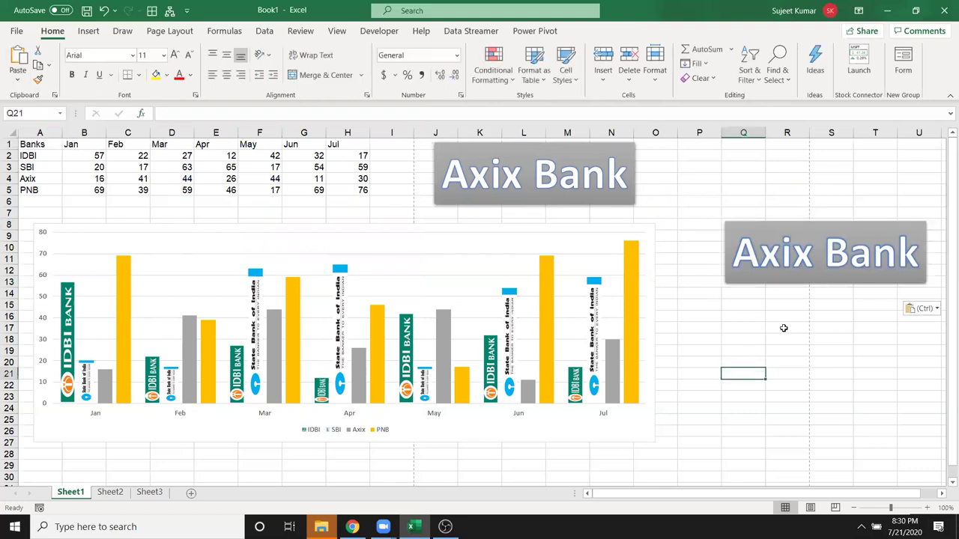
pyautogui.moveTo(815, 276); pyautogui.dragTo(822, 284)
pyautogui.click(822, 285)
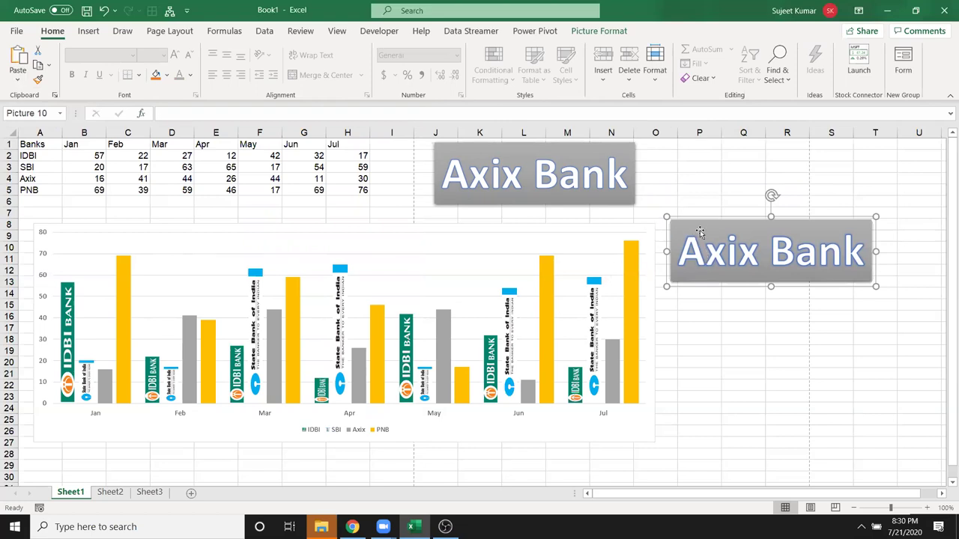
pyautogui.click(599, 30)
# Crop the Axix Bank picture slightly on all four edges.
pyautogui.click(810, 59)
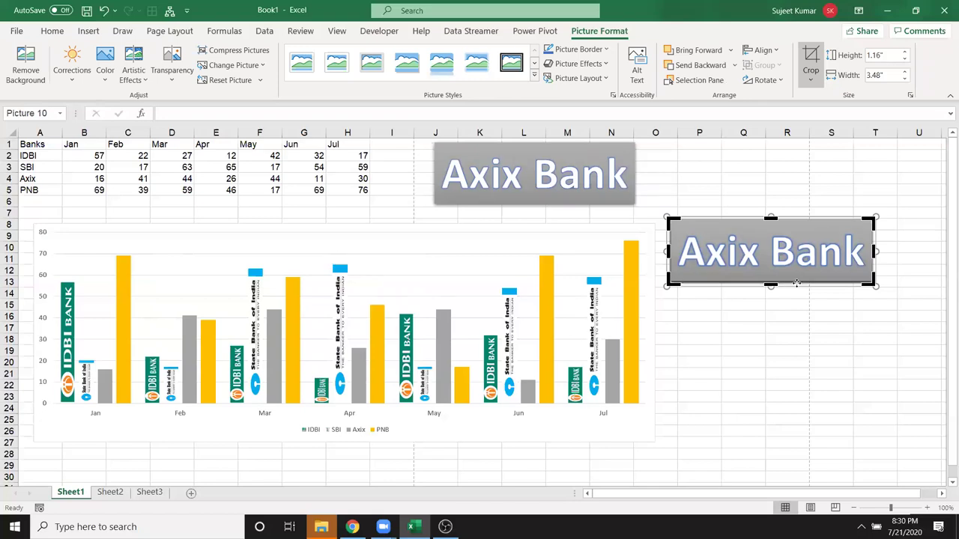
pyautogui.moveTo(770, 283); pyautogui.dragTo(771, 278)
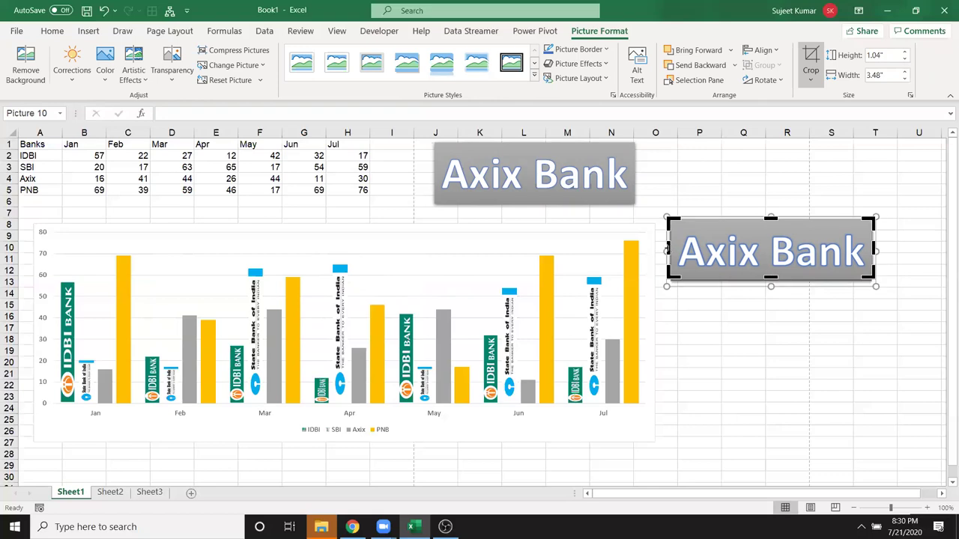
pyautogui.moveTo(668, 250); pyautogui.dragTo(674, 249)
pyautogui.moveTo(771, 218); pyautogui.dragTo(771, 222)
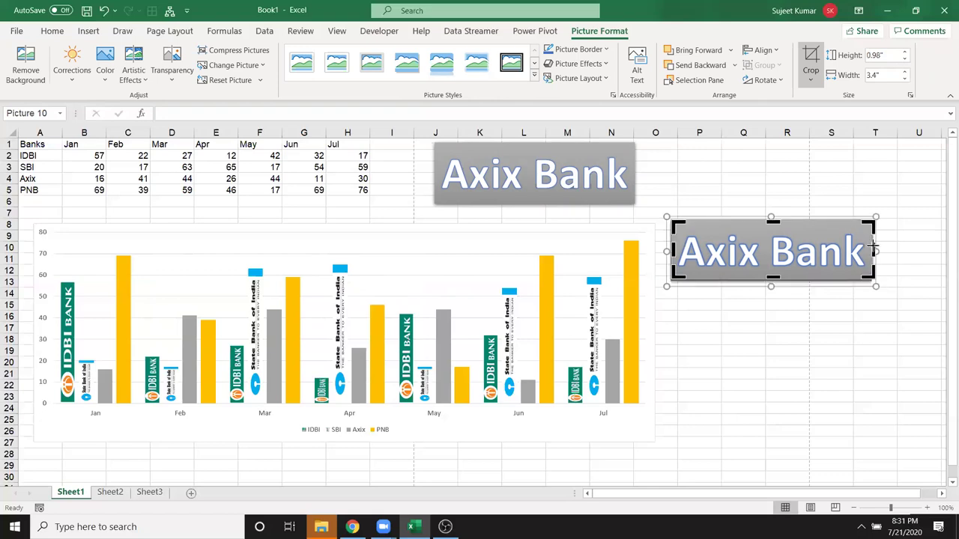
pyautogui.moveTo(873, 249); pyautogui.dragTo(871, 248)
pyautogui.click(796, 328)
# Rotate the cropped picture 90° left and place it upright at the chart's right.
pyautogui.click(767, 269)
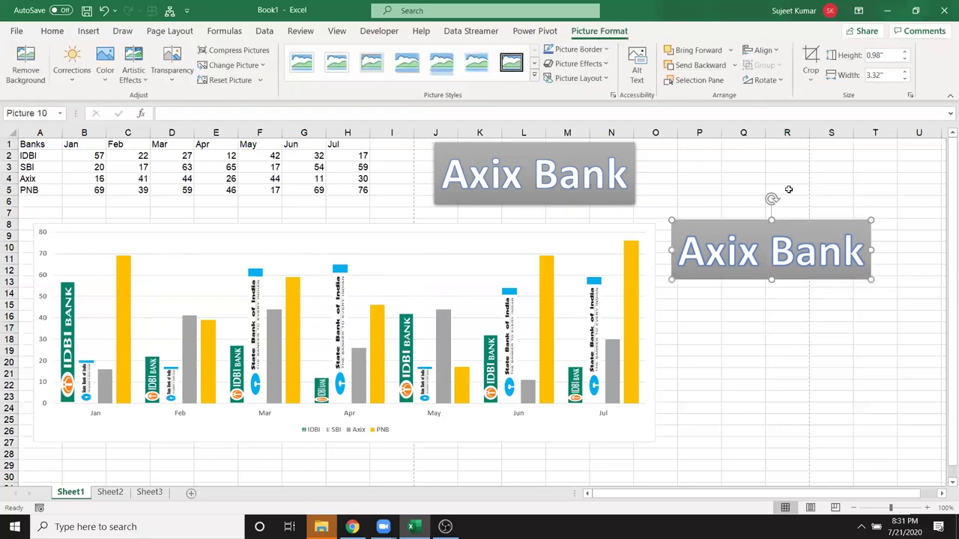
pyautogui.click(780, 81)
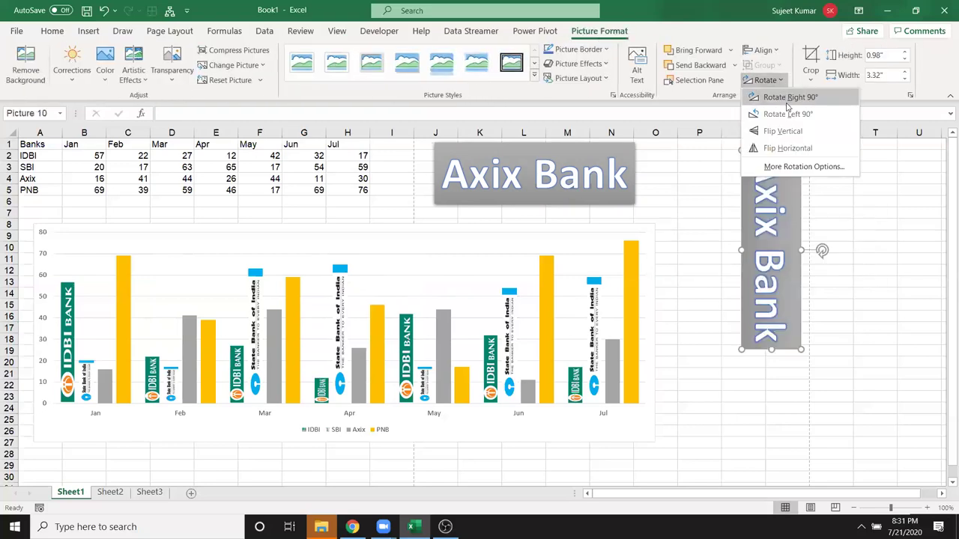
pyautogui.click(788, 114)
pyautogui.click(856, 343)
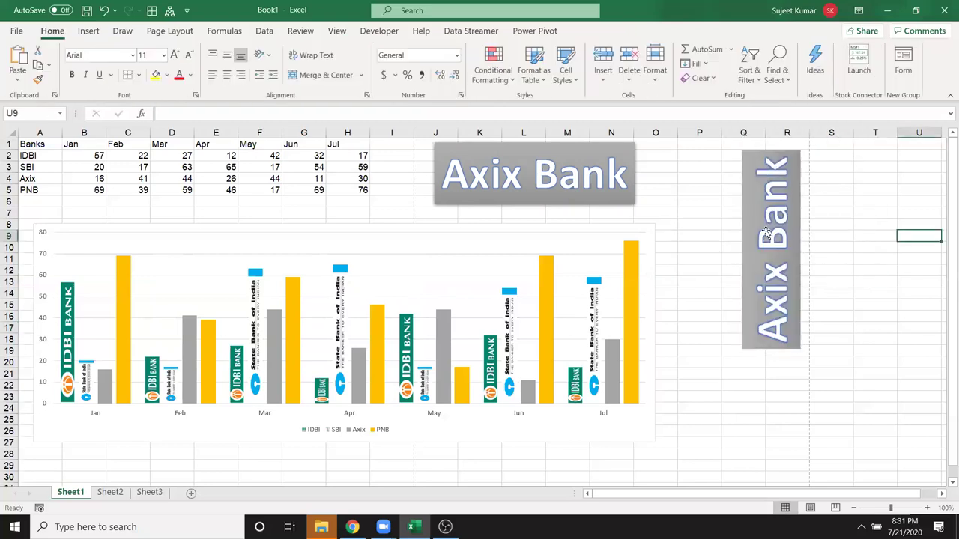
pyautogui.moveTo(772, 238); pyautogui.dragTo(812, 276)
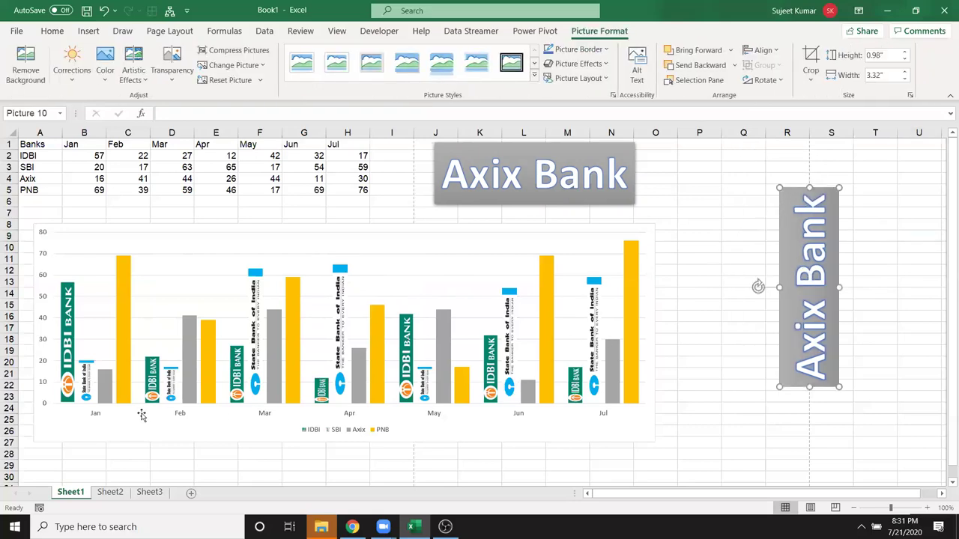
# Give the grey Axix series a picture fill using the clipboard Axix Bank image.
pyautogui.click(110, 402)
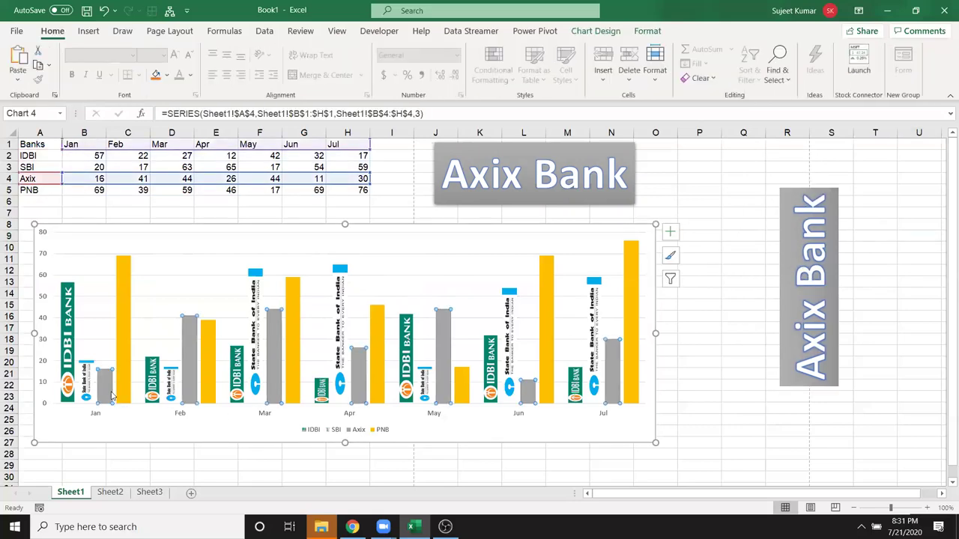
pyautogui.rightClick(111, 393)
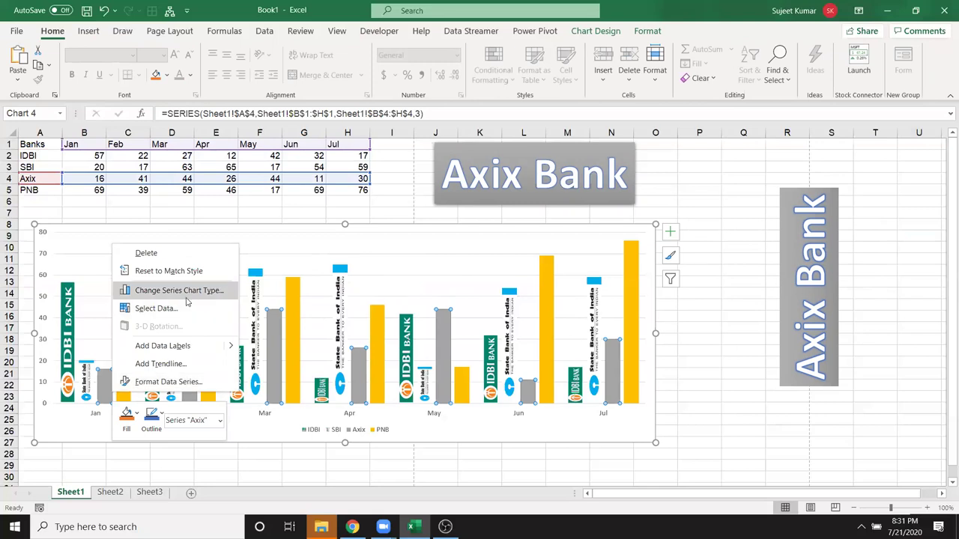
pyautogui.click(187, 389)
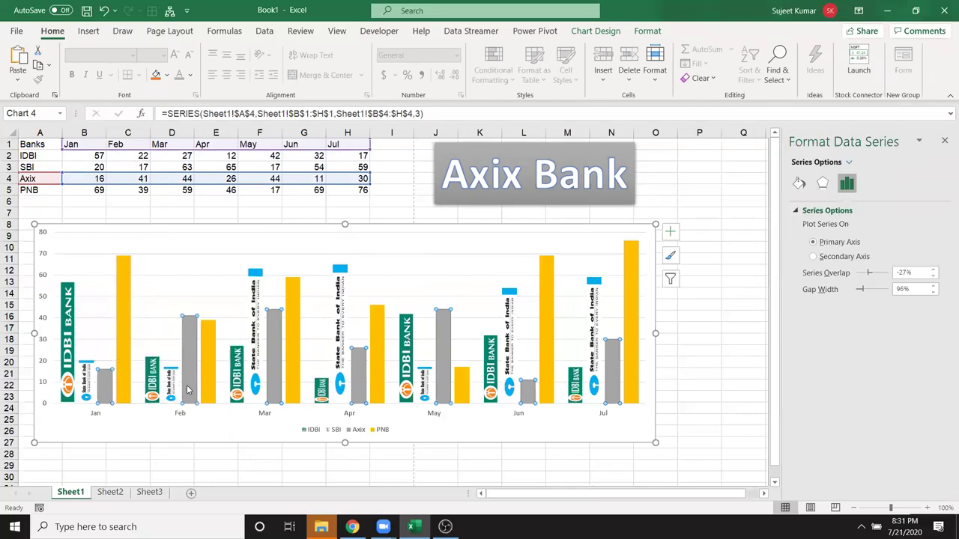
pyautogui.click(822, 184)
pyautogui.click(799, 182)
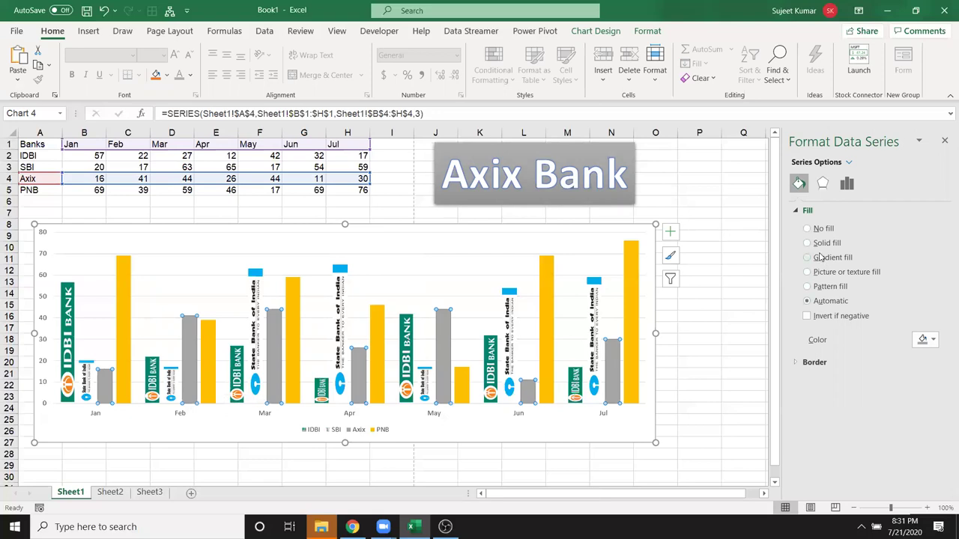
pyautogui.click(884, 356)
pyautogui.click(874, 361)
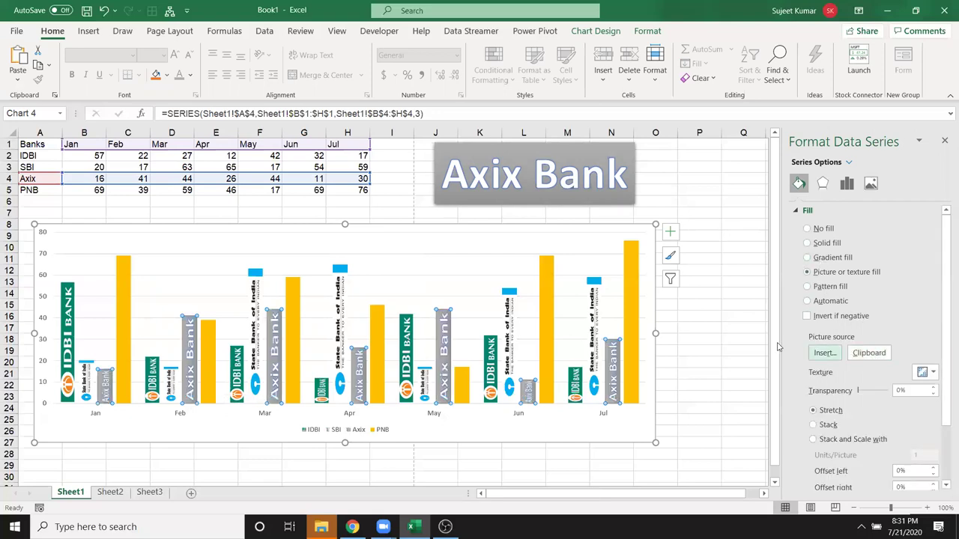
pyautogui.click(712, 321)
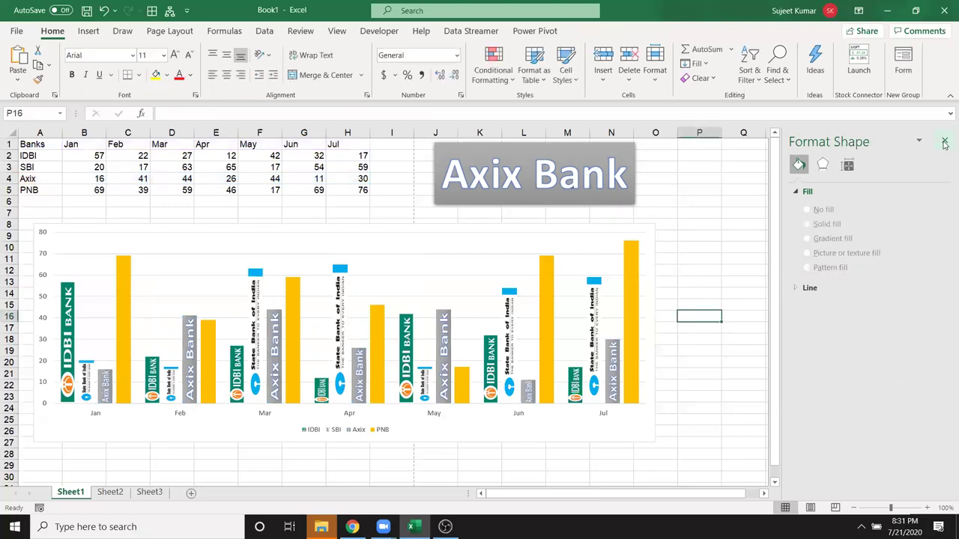
pyautogui.click(944, 140)
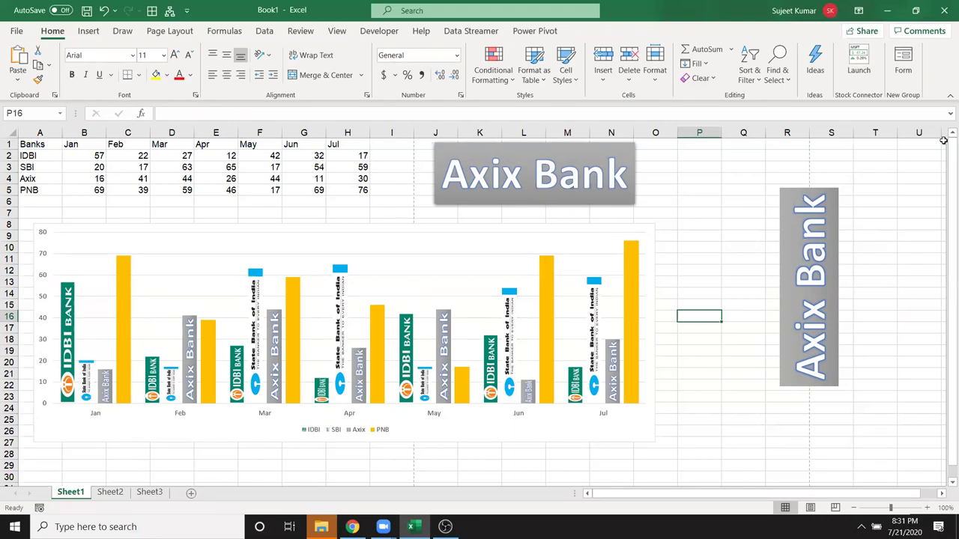
# Delete the upright Axix Bank picture and the Axix Bank WordArt box, then select the chart.
pyautogui.click(824, 345)
pyautogui.press('Delete')
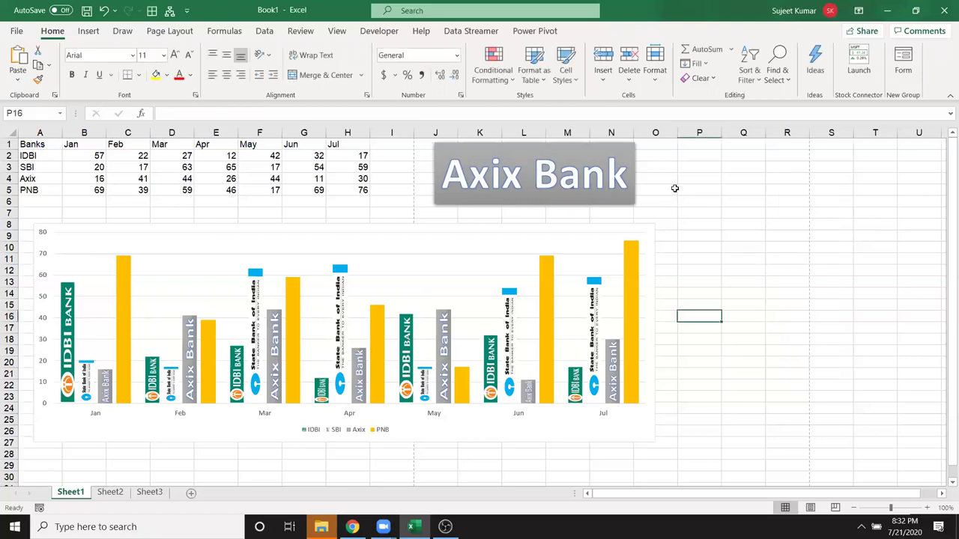
pyautogui.click(627, 196)
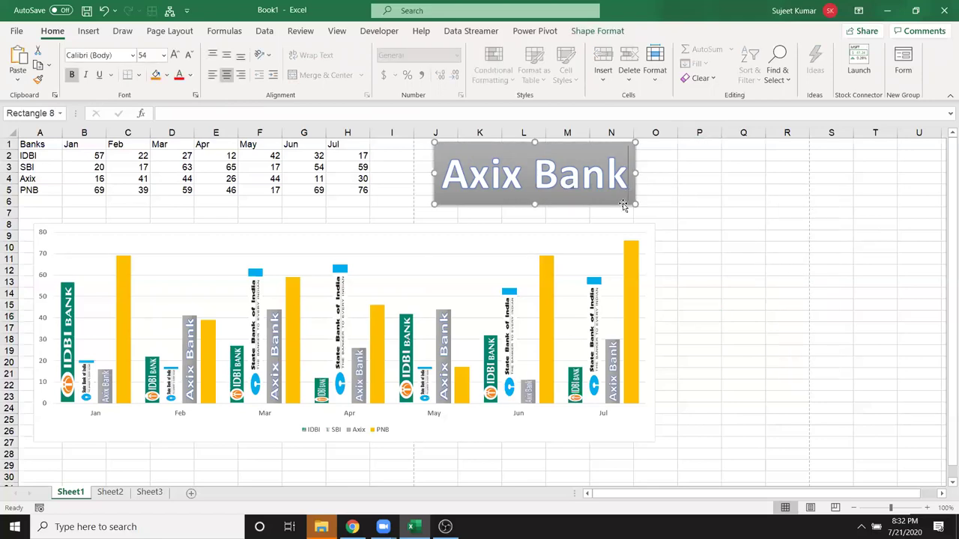
pyautogui.press('Delete')
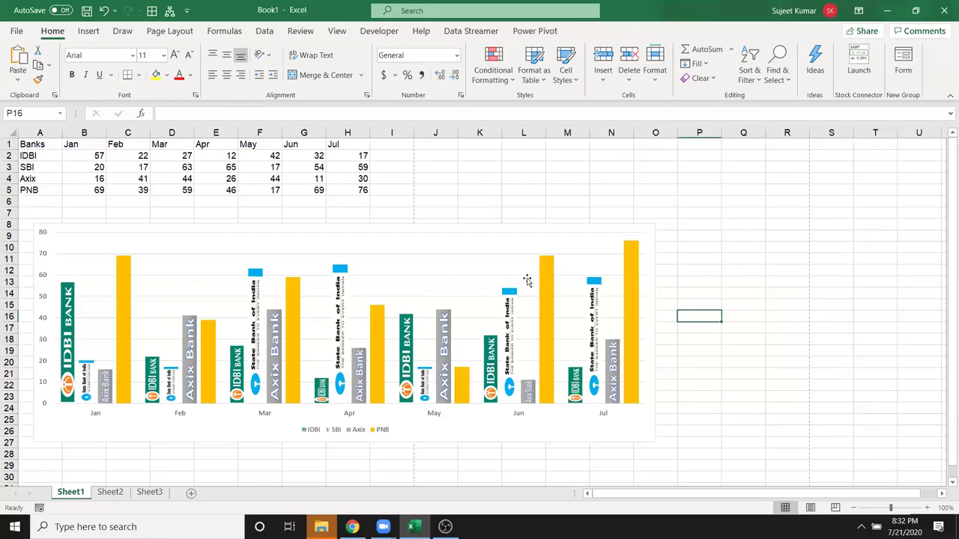
pyautogui.click(38, 239)
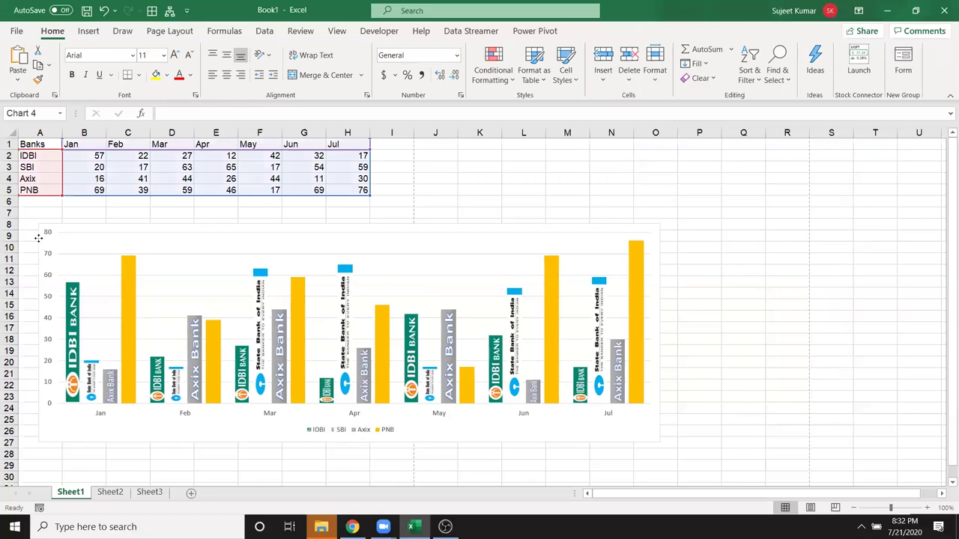
# Copy the bank sales table A1:H5 on Sheet1.
pyautogui.click(40, 201)
pyautogui.click(38, 133)
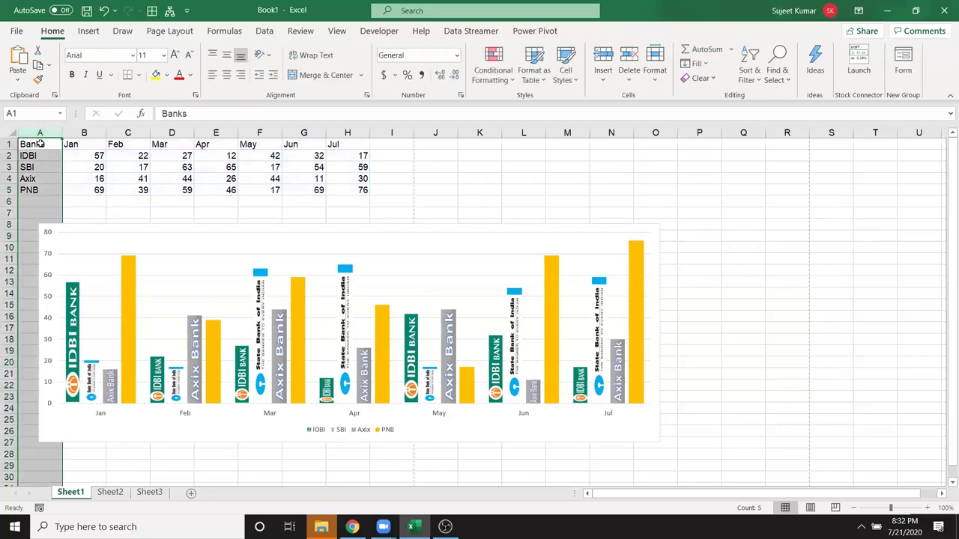
pyautogui.moveTo(41, 142); pyautogui.dragTo(349, 189)
pyautogui.hotkey('ctrl', 'c')
# Paste the table into A1 of Sheet2 and clear the extra copy at D14:K18.
pyautogui.click(111, 493)
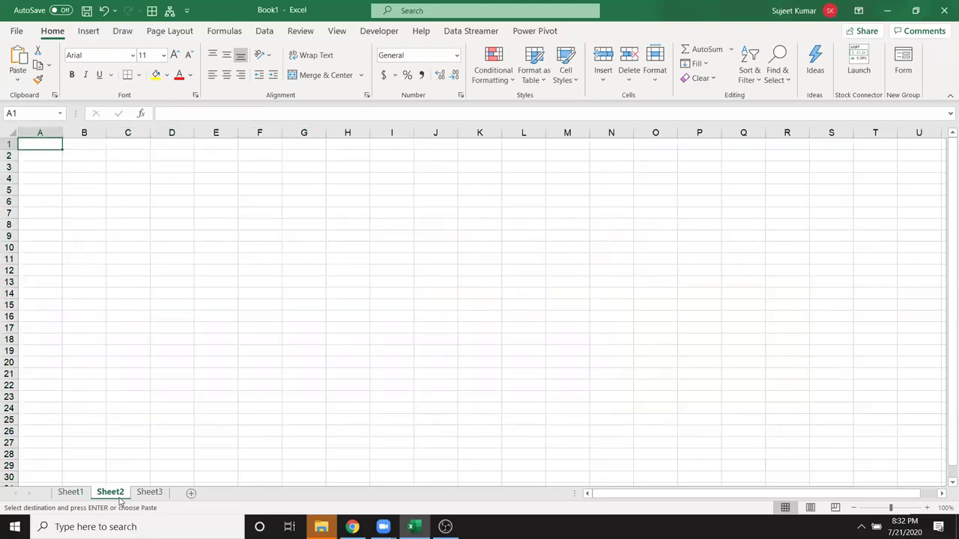
pyautogui.hotkey('ctrl', 'v')
pyautogui.click(177, 294)
pyautogui.click(18, 58)
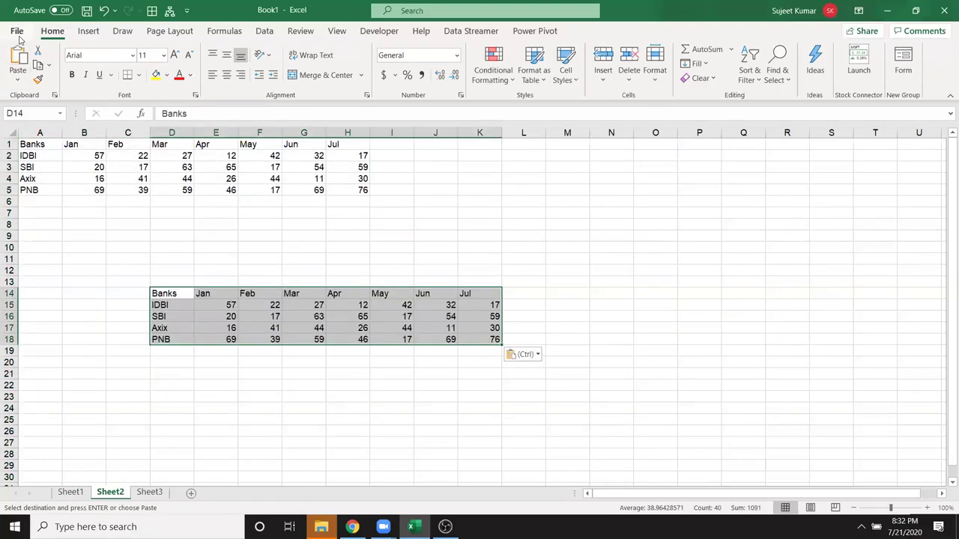
pyautogui.press('Delete')
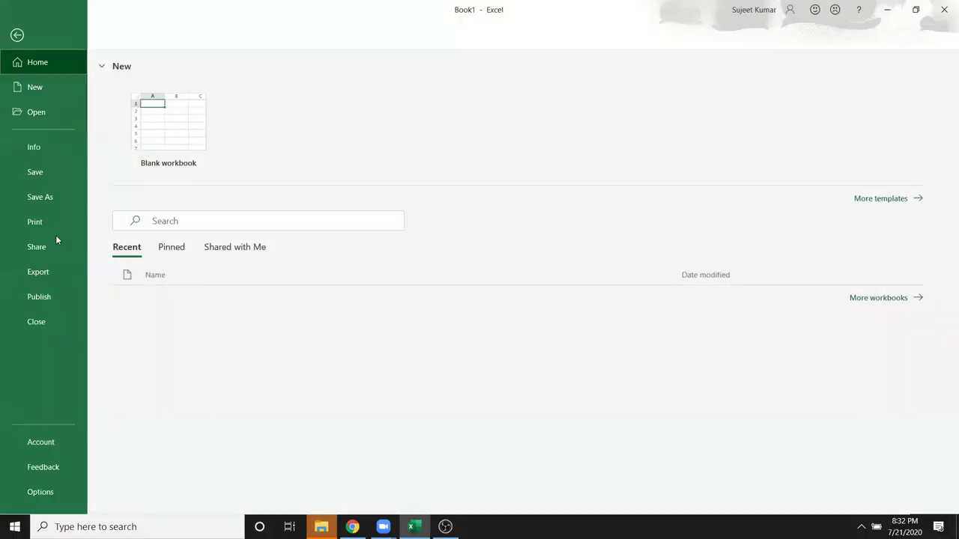
# Scroll through the Business template gallery, then return to Sheet2 and select the bank table A1:H5.
pyautogui.click(42, 88)
pyautogui.scroll(-5, 424, 339)
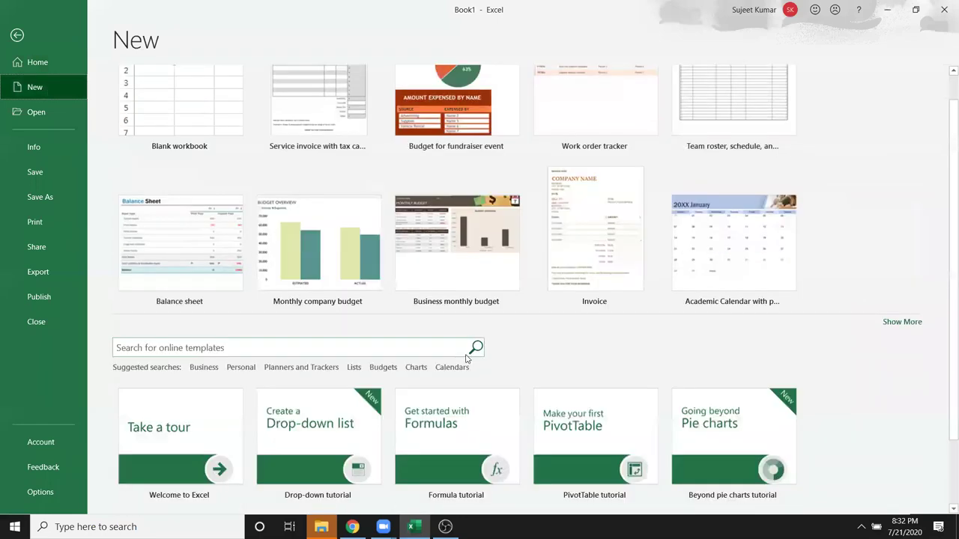
pyautogui.scroll(4, 225, 404)
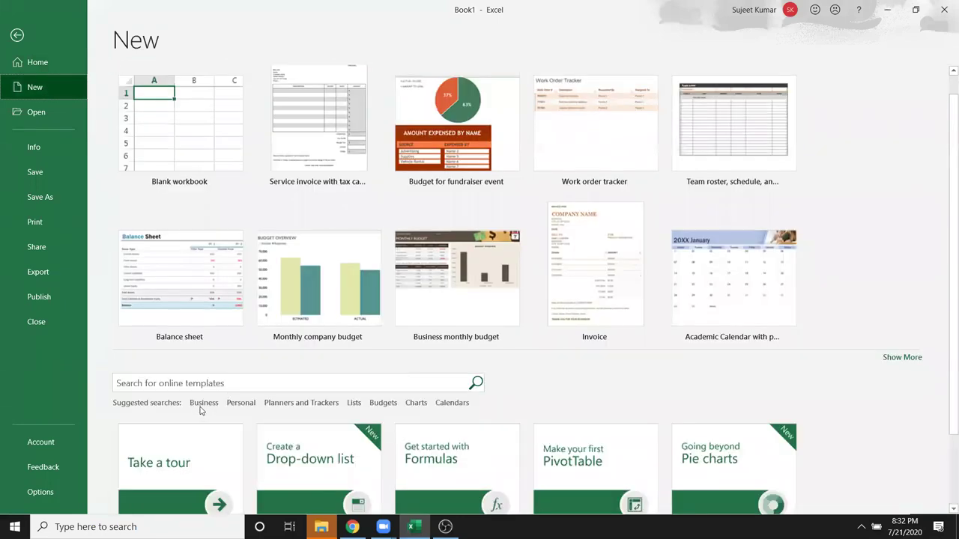
pyautogui.click(203, 403)
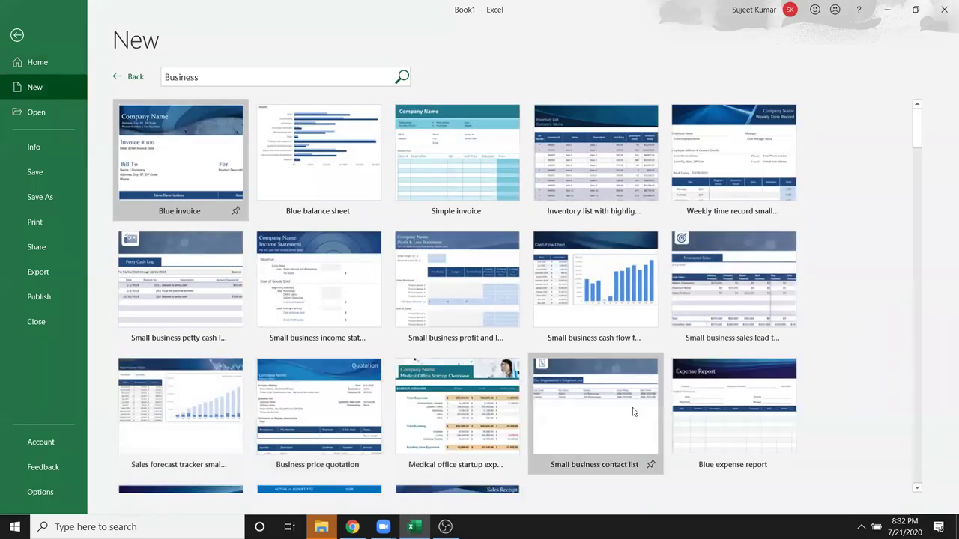
pyautogui.scroll(-2, 749, 445)
pyautogui.scroll(-3, 635, 420)
pyautogui.scroll(-4, 634, 419)
pyautogui.scroll(-2, 634, 418)
pyautogui.scroll(-4, 633, 418)
pyautogui.scroll(-3, 633, 417)
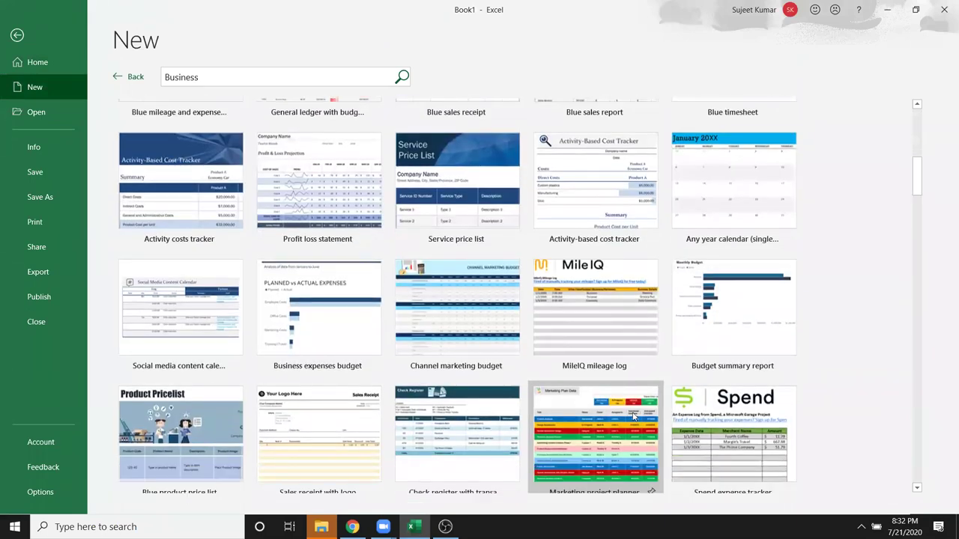
pyautogui.scroll(-2, 633, 418)
pyautogui.scroll(-3, 633, 419)
pyautogui.scroll(-3, 633, 421)
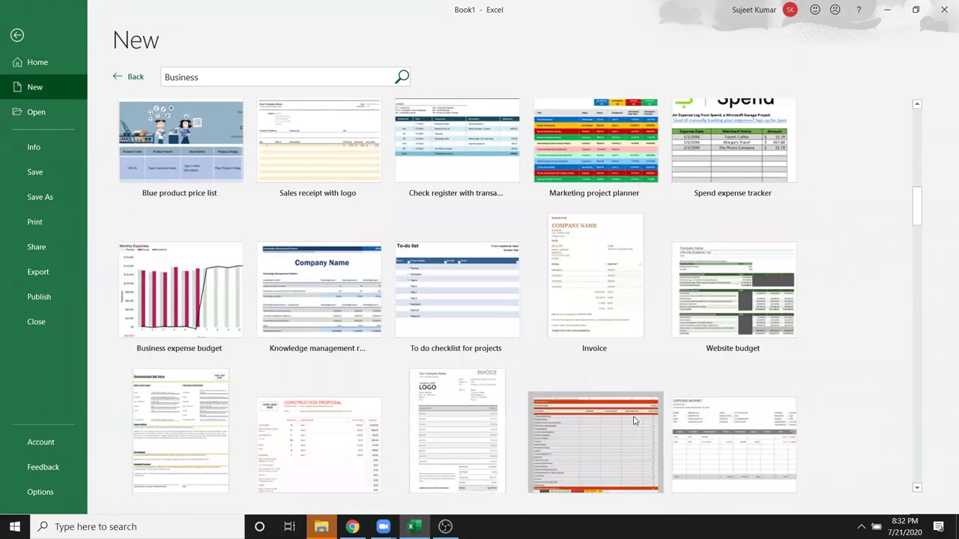
pyautogui.scroll(-5, 632, 421)
pyautogui.scroll(-2, 631, 421)
pyautogui.scroll(-5, 630, 421)
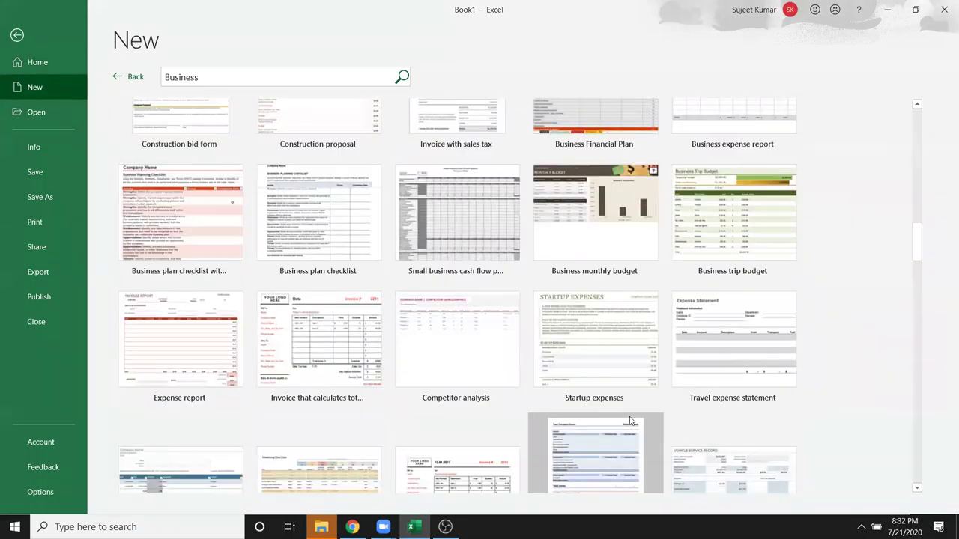
pyautogui.scroll(-5, 630, 421)
pyautogui.scroll(-2, 629, 419)
pyautogui.scroll(-5, 629, 419)
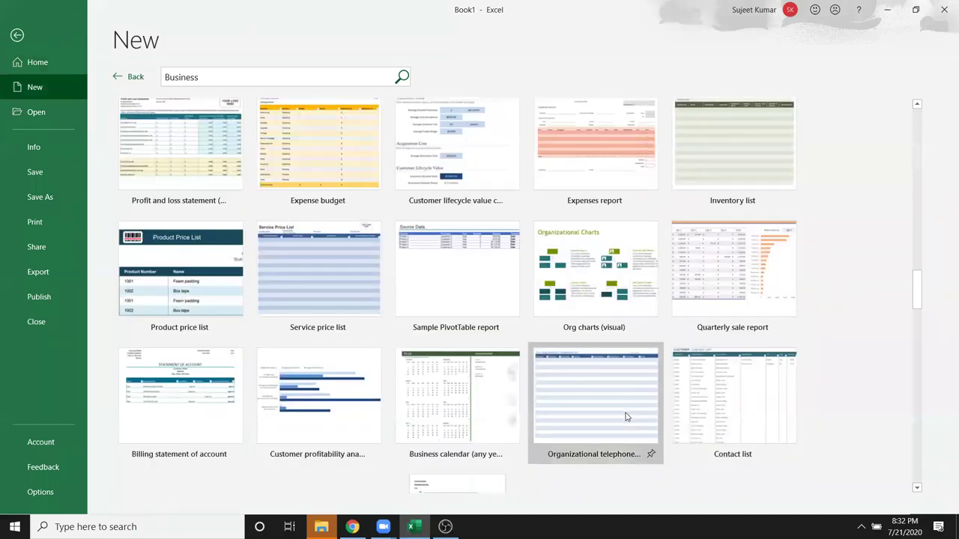
pyautogui.scroll(-1, 626, 417)
pyautogui.scroll(-2, 624, 416)
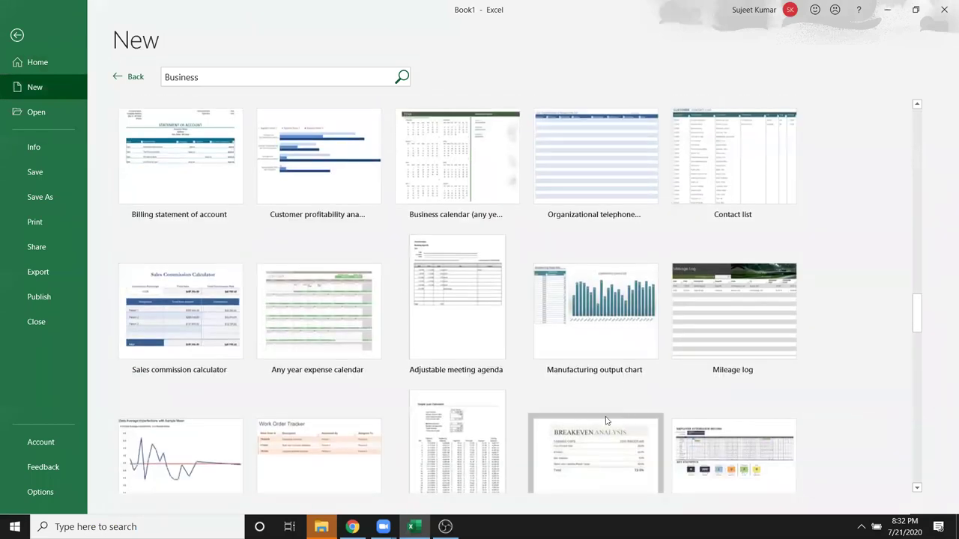
pyautogui.press('Escape')
pyautogui.moveTo(28, 144); pyautogui.dragTo(337, 193)
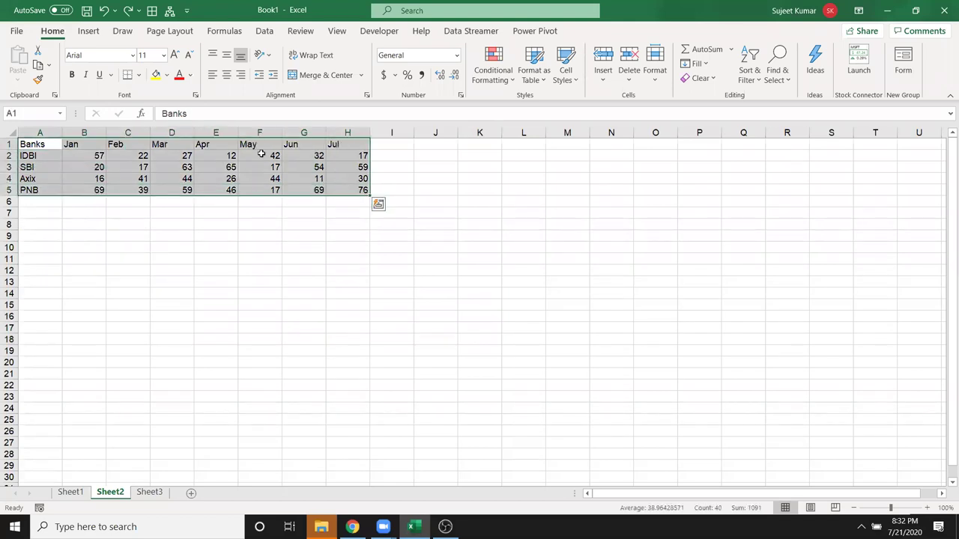
# Insert a clustered column chart of the bank table A1:H5.
pyautogui.click(84, 33)
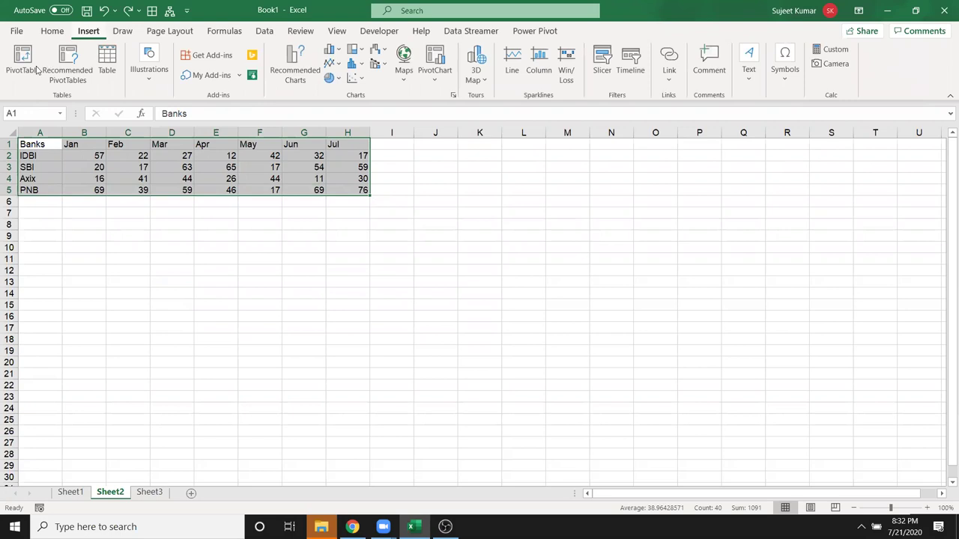
pyautogui.click(331, 50)
pyautogui.click(343, 91)
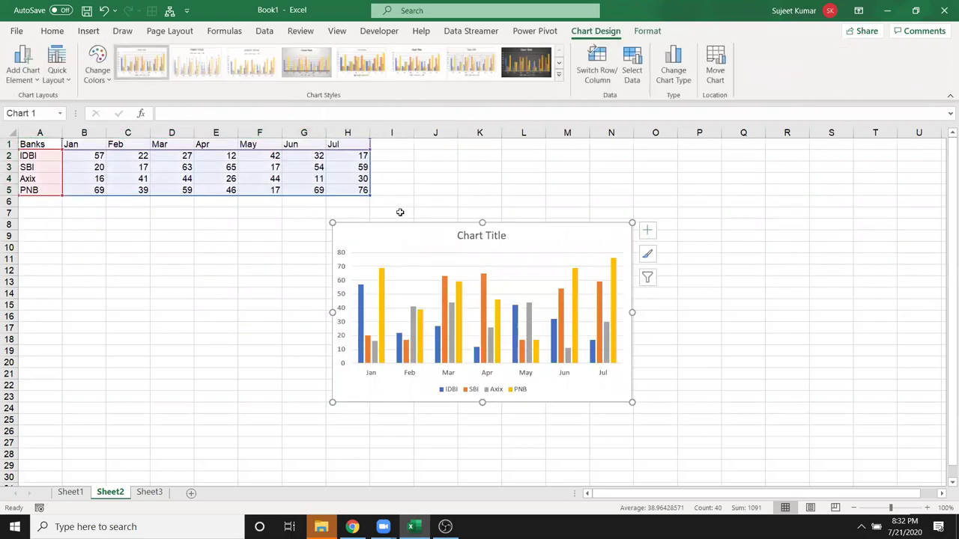
pyautogui.moveTo(399, 232); pyautogui.dragTo(122, 235)
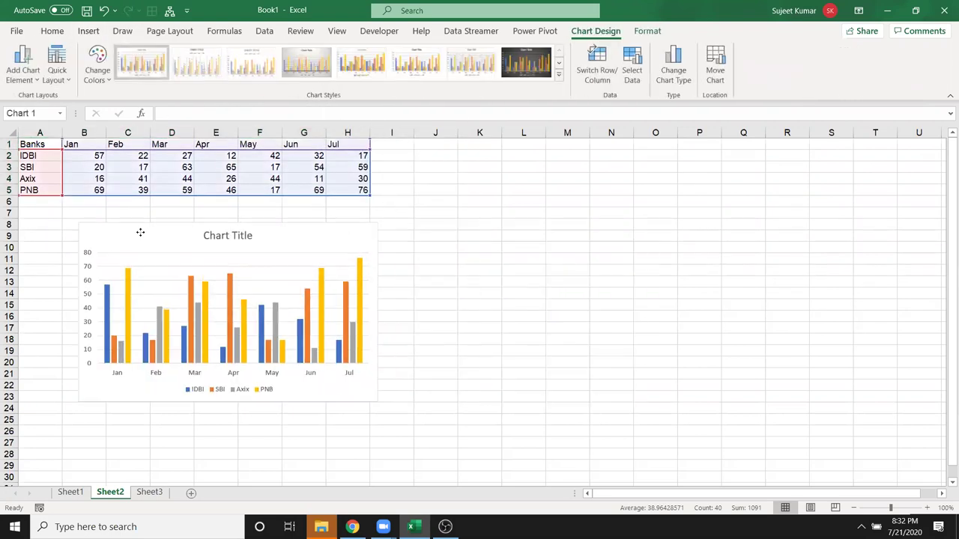
# Apply the dark outlined-bars chart style to the new chart.
pyautogui.click(522, 66)
pyautogui.click(559, 74)
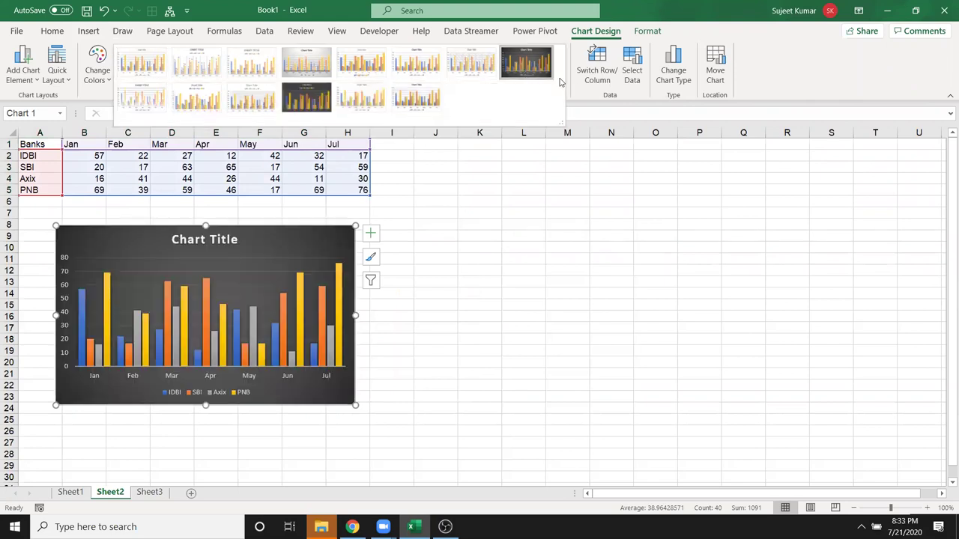
pyautogui.click(305, 97)
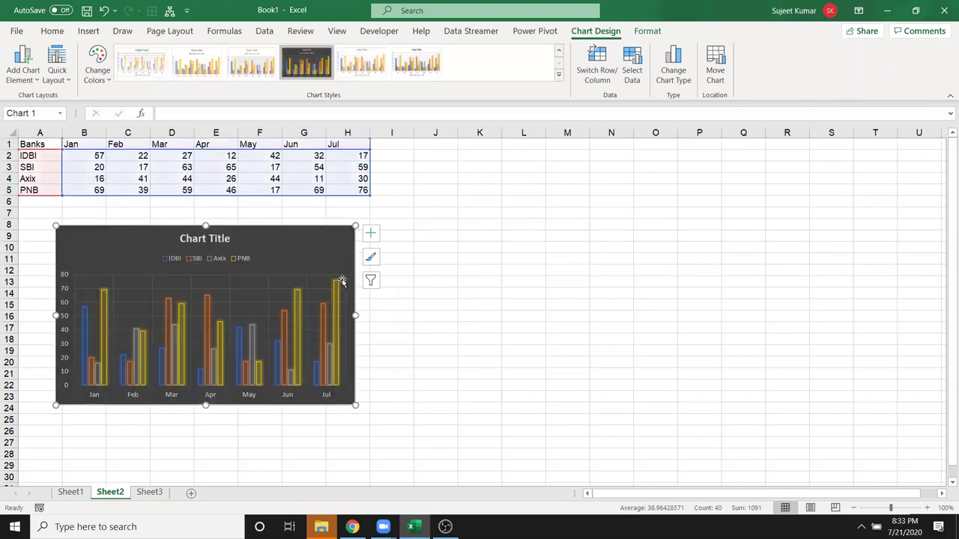
# Make the chart wider and shorter and place it beside the table in columns J–T.
pyautogui.click(476, 358)
pyautogui.click(356, 403)
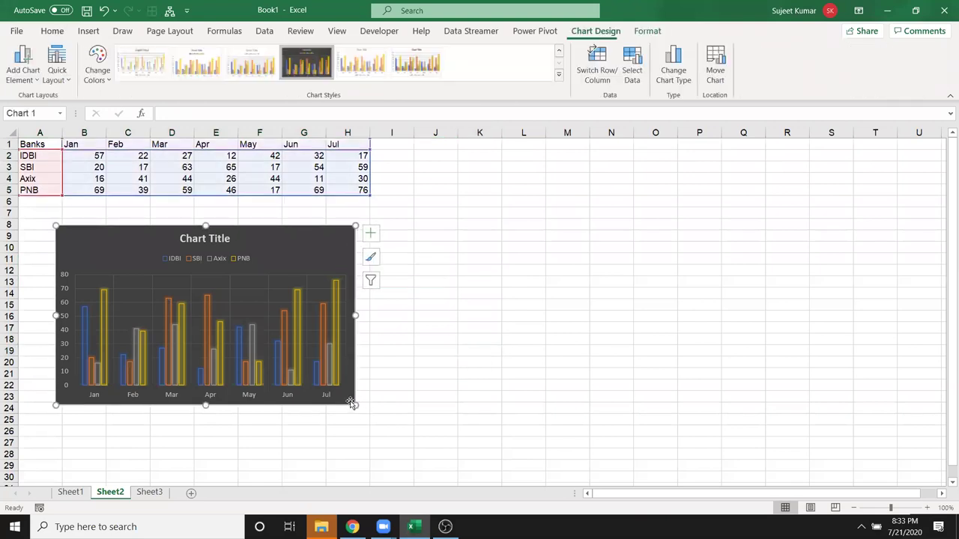
pyautogui.moveTo(355, 403); pyautogui.dragTo(526, 390)
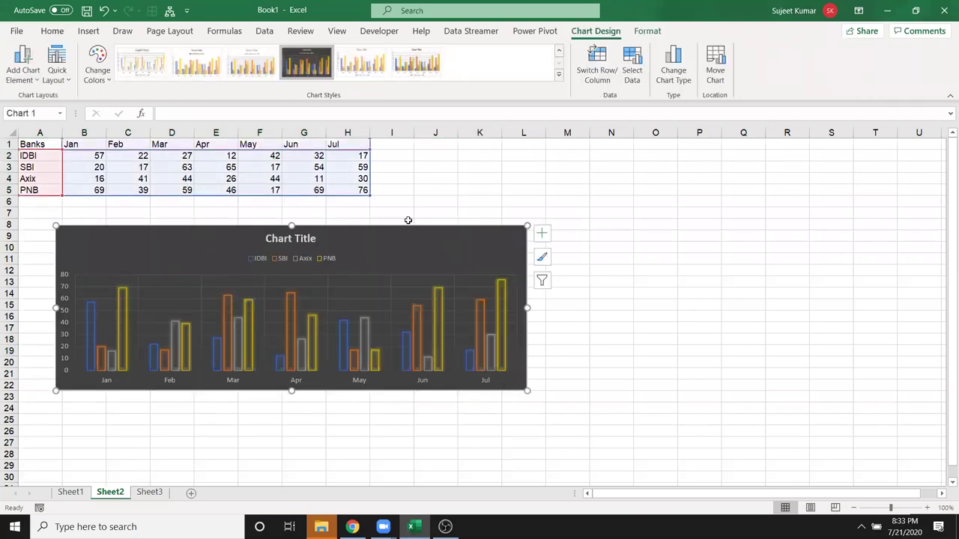
pyautogui.moveTo(375, 238); pyautogui.dragTo(750, 161)
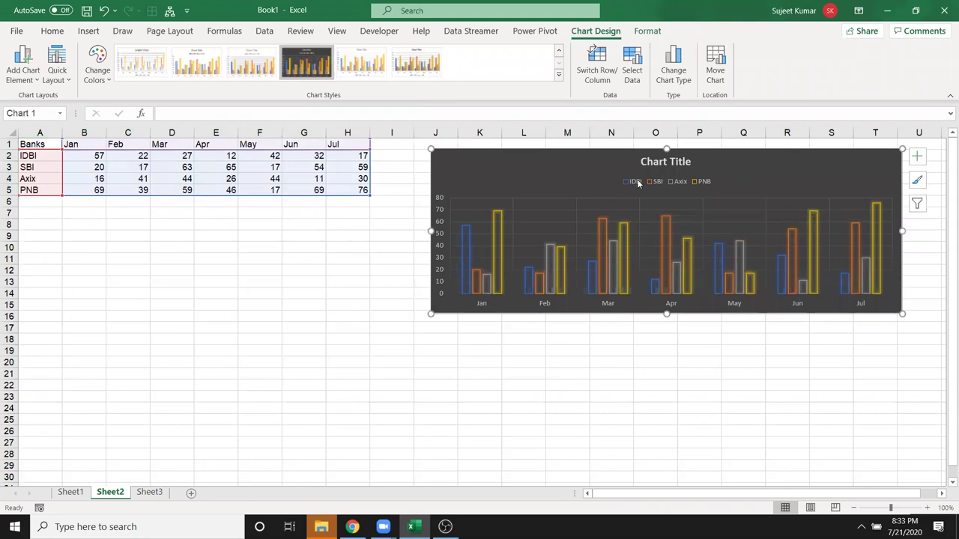
# Insert a second clustered column chart of A1:H5 and move it under the table.
pyautogui.click(88, 31)
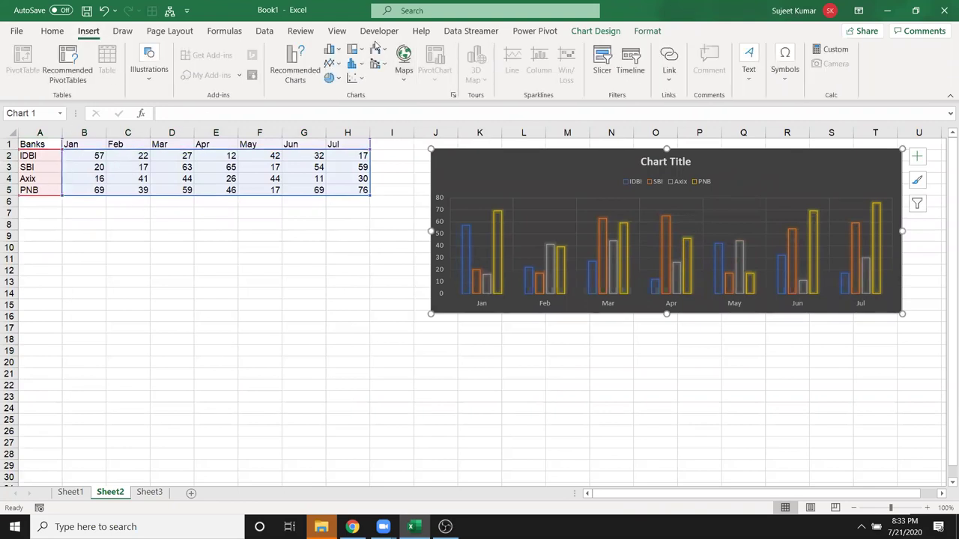
pyautogui.click(239, 227)
pyautogui.moveTo(23, 147); pyautogui.dragTo(362, 190)
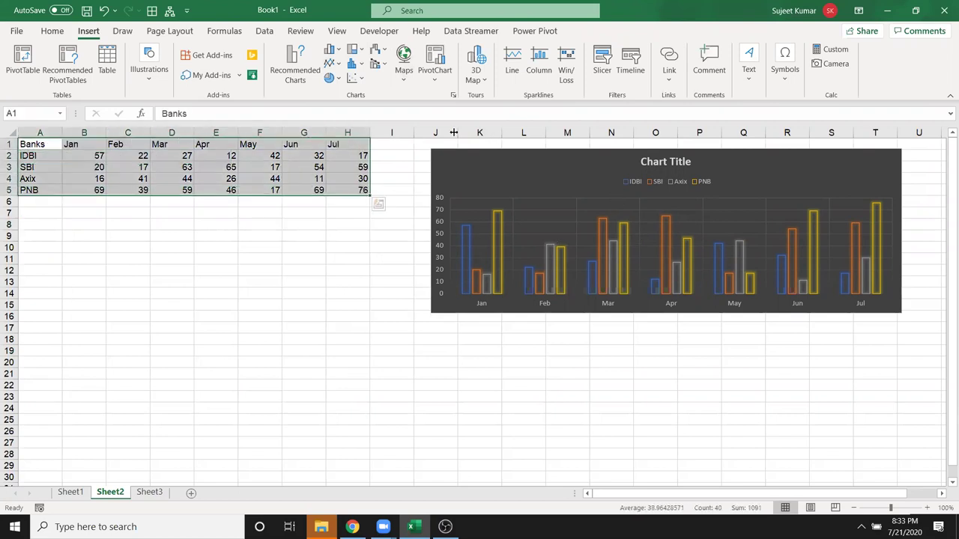
pyautogui.click(334, 51)
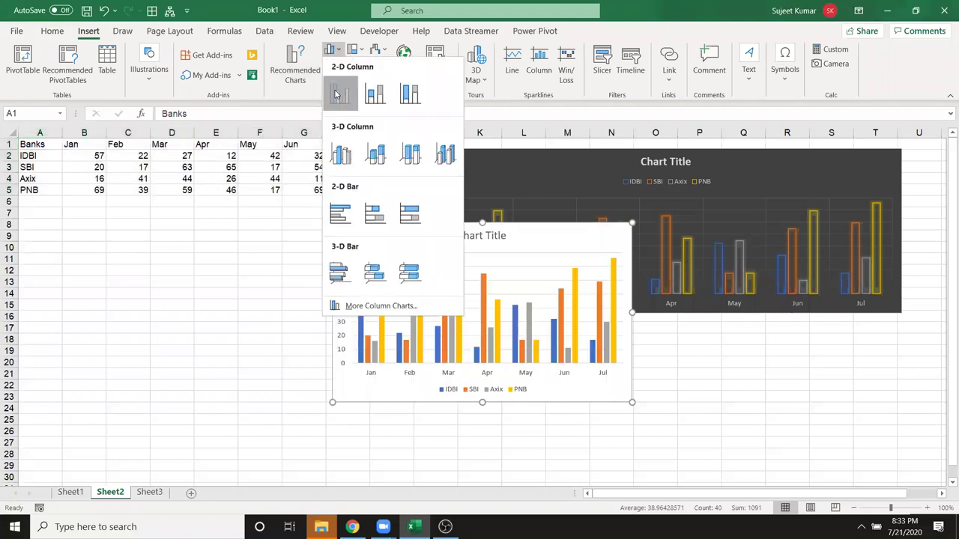
pyautogui.click(341, 92)
pyautogui.moveTo(376, 233); pyautogui.dragTo(115, 247)
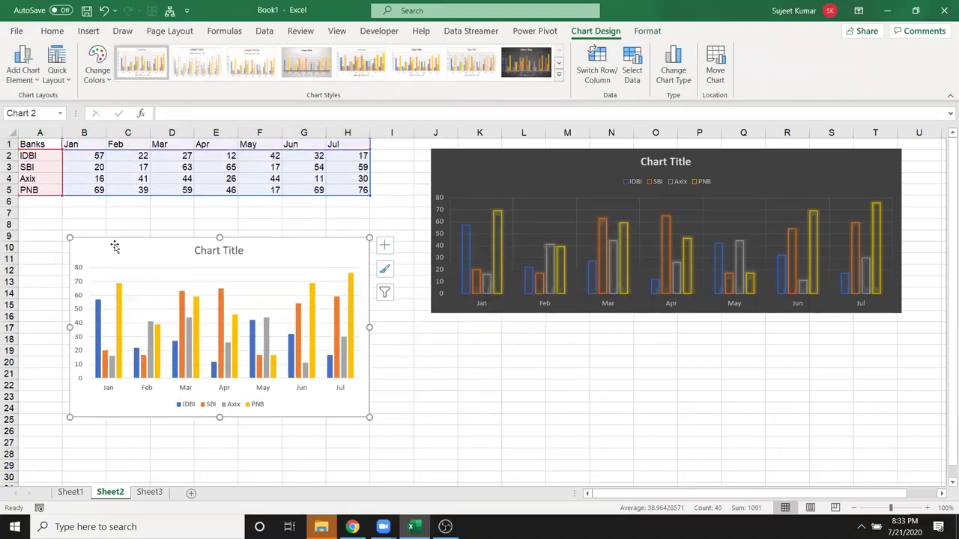
# Select the dark chart, then select the plain chart on the left.
pyautogui.click(507, 179)
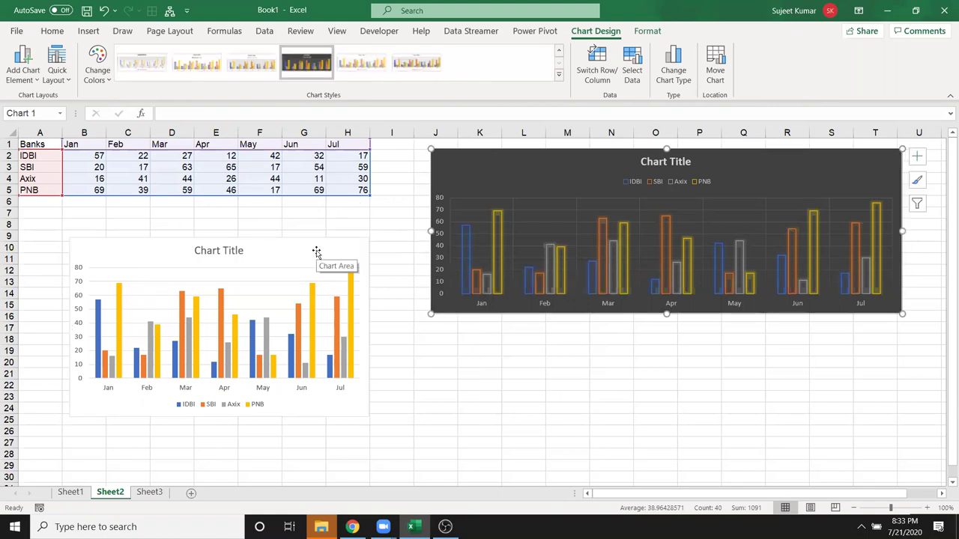
pyautogui.click(436, 429)
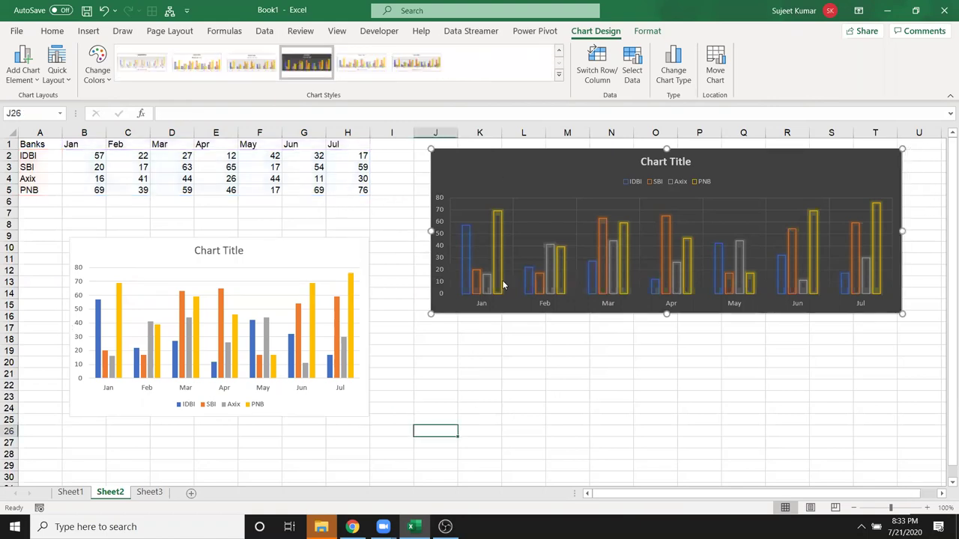
pyautogui.click(499, 182)
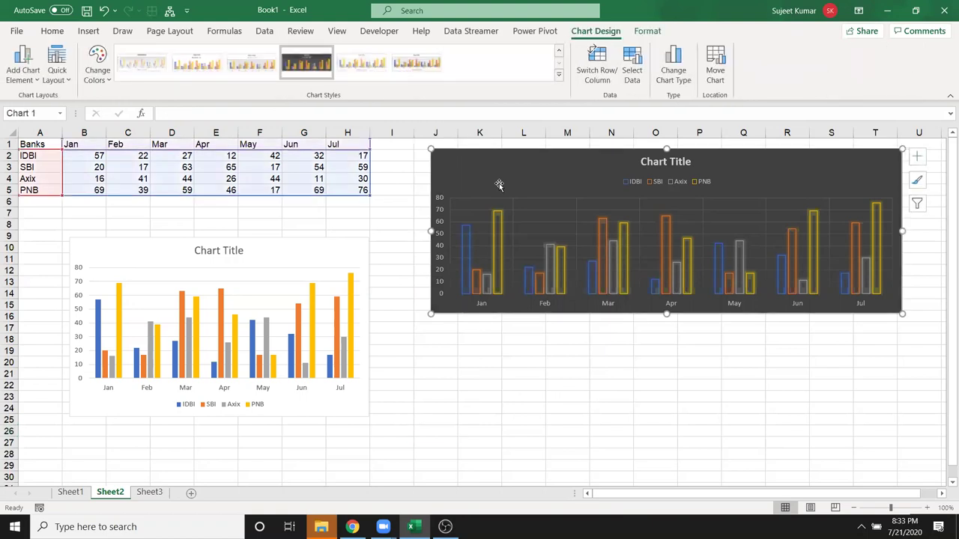
pyautogui.click(278, 258)
# Try pasting the copied dark chart onto the plain chart from its context menu, then cancel.
pyautogui.rightClick(279, 259)
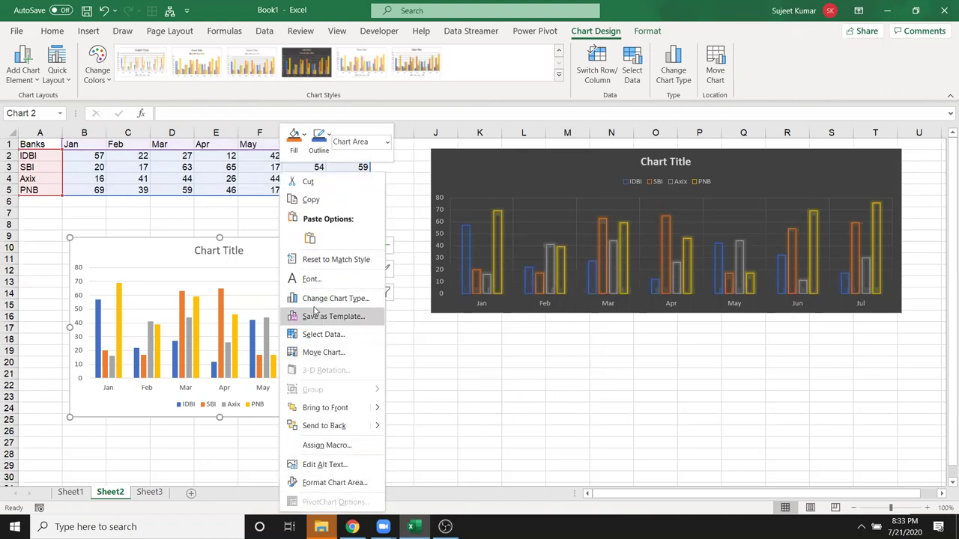
pyautogui.click(310, 238)
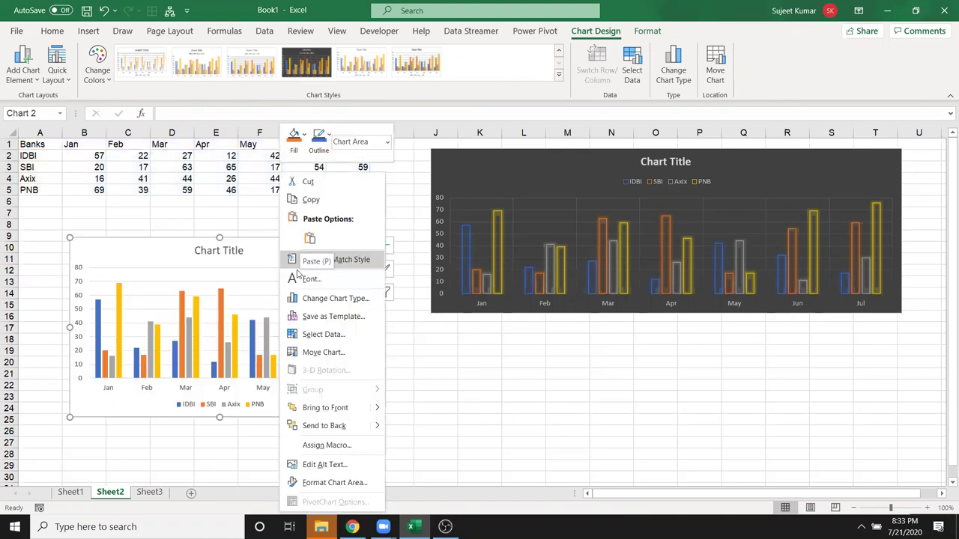
pyautogui.click(56, 191)
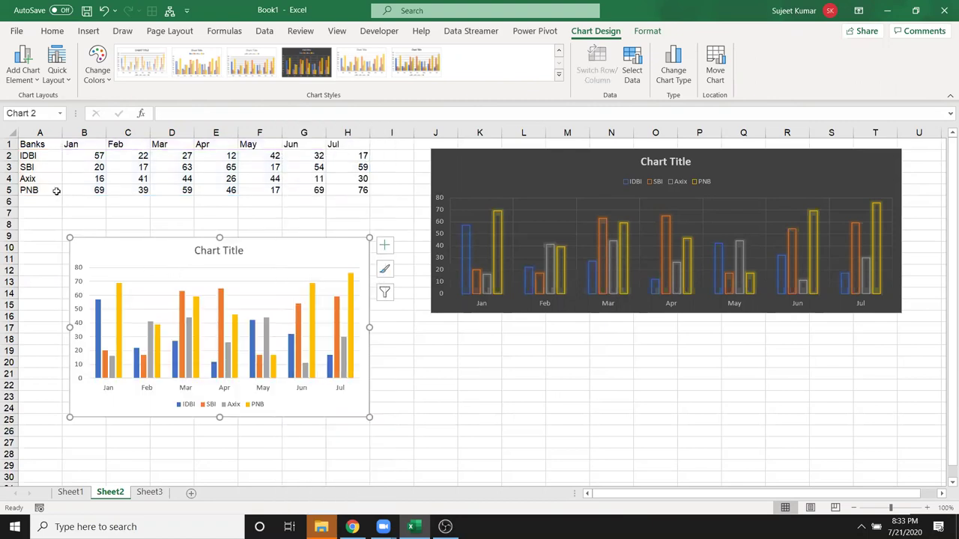
# Apply the dark chart's formatting to the left chart with Paste Special > Formats.
pyautogui.click(52, 31)
pyautogui.click(18, 78)
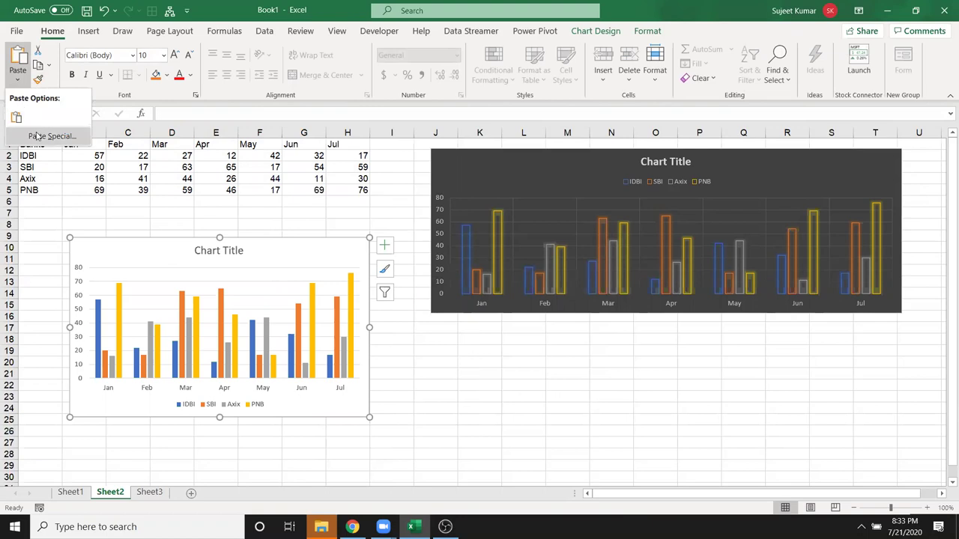
pyautogui.click(38, 137)
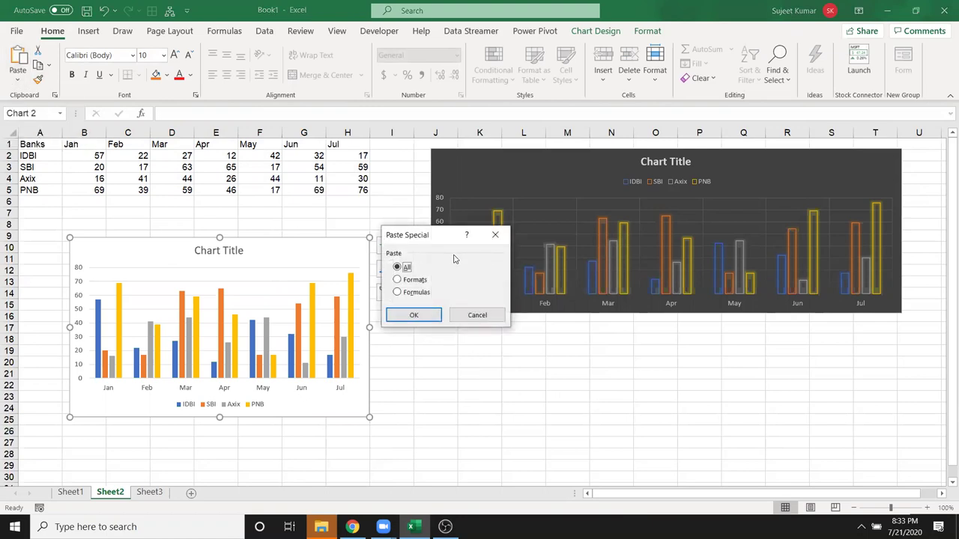
pyautogui.moveTo(441, 239); pyautogui.dragTo(475, 242)
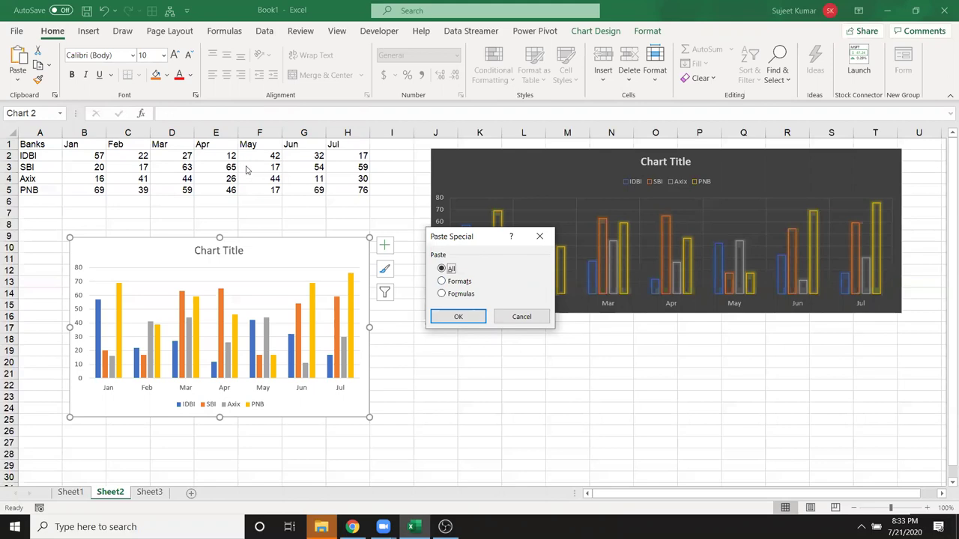
pyautogui.click(453, 283)
pyautogui.click(458, 316)
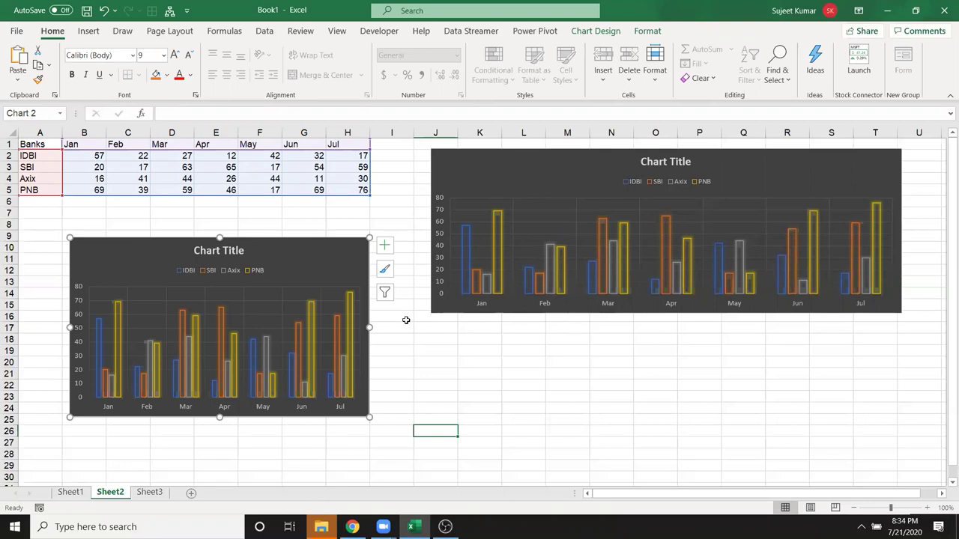
# Delete the left chart from Sheet2.
pyautogui.click(480, 365)
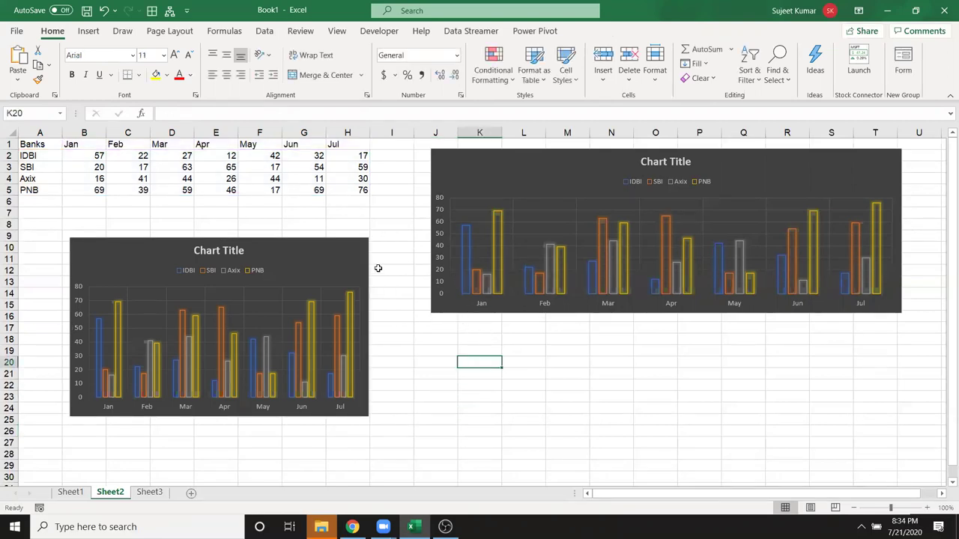
pyautogui.click(336, 257)
pyautogui.press('Delete')
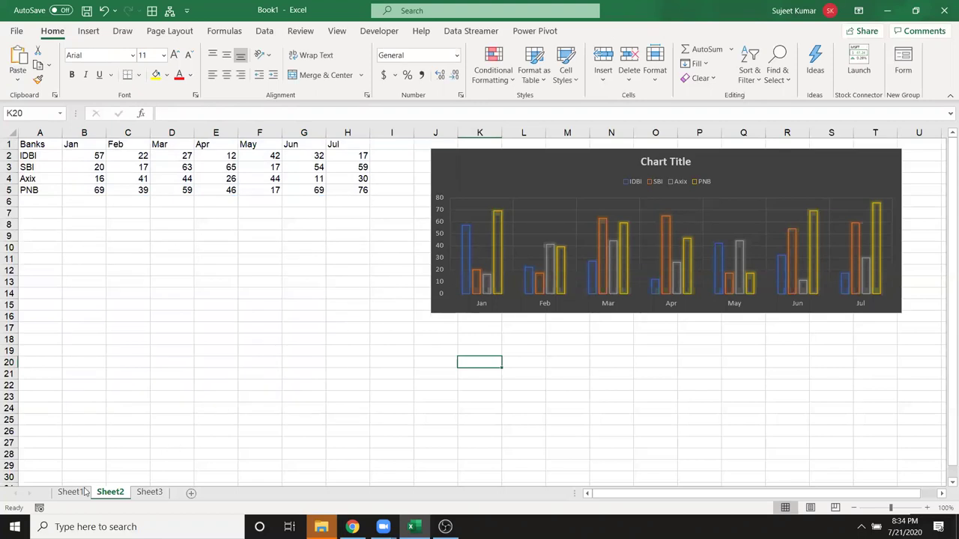
# Copy the logo-bar chart from Sheet1 and select the dark chart on Sheet2.
pyautogui.click(72, 493)
pyautogui.click(116, 428)
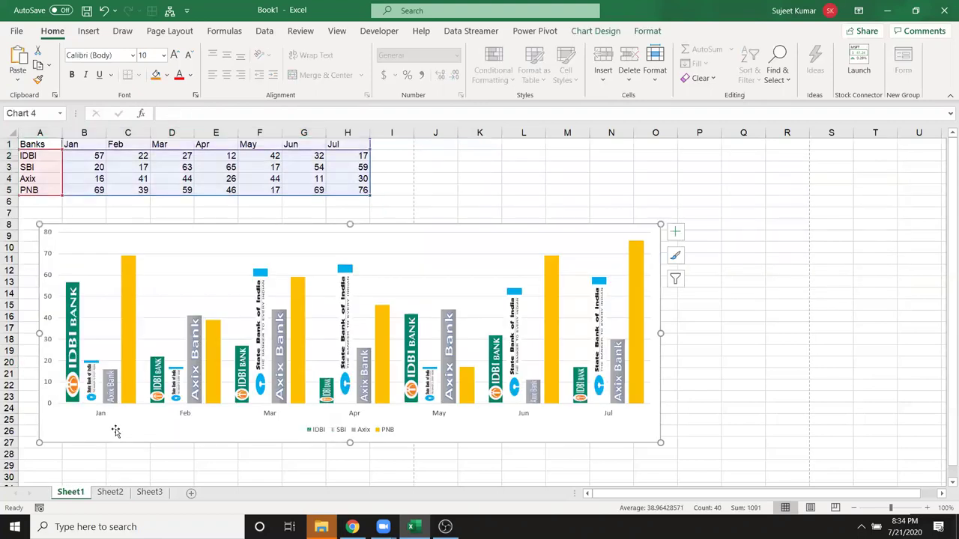
pyautogui.click(112, 492)
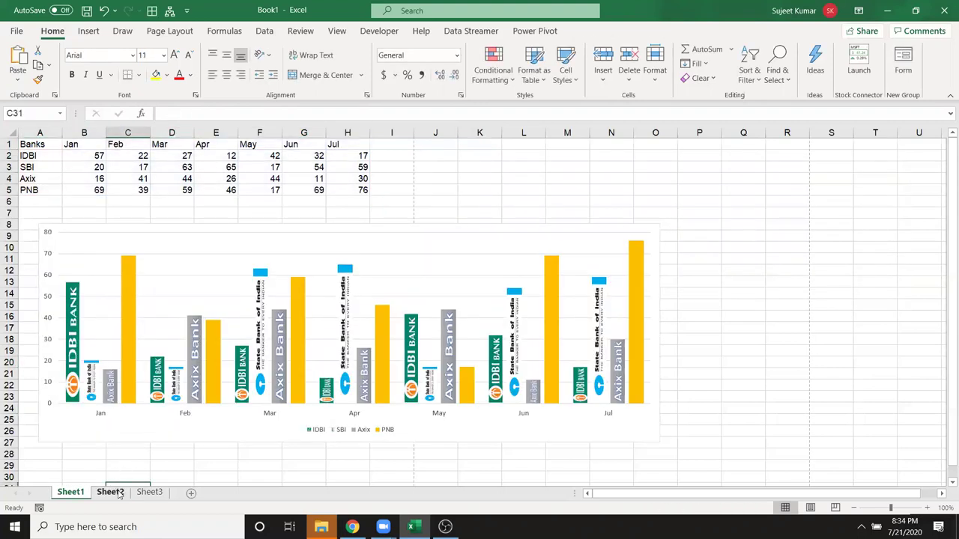
pyautogui.click(483, 313)
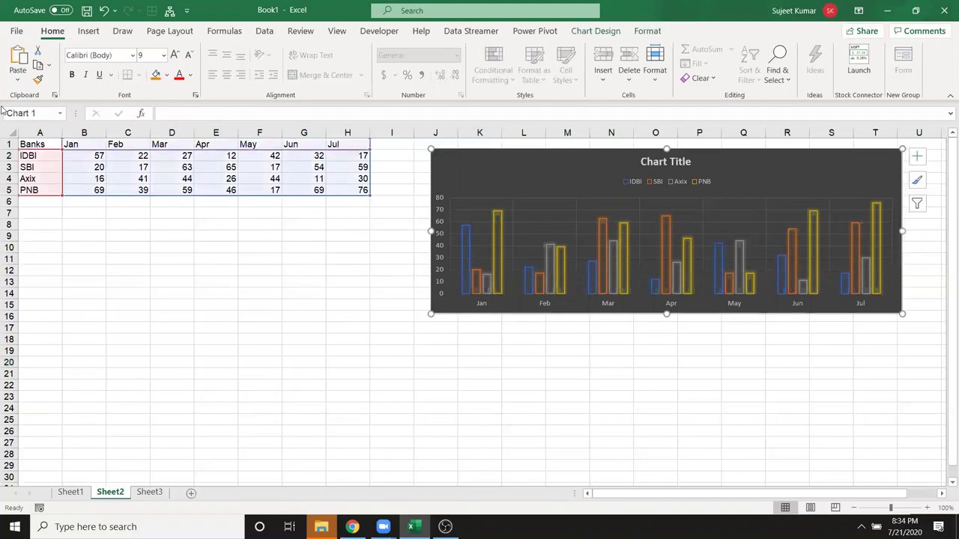
# Paste only the logo-bar formatting onto the Sheet2 chart with Paste Special > Formats.
pyautogui.click(17, 75)
pyautogui.click(37, 138)
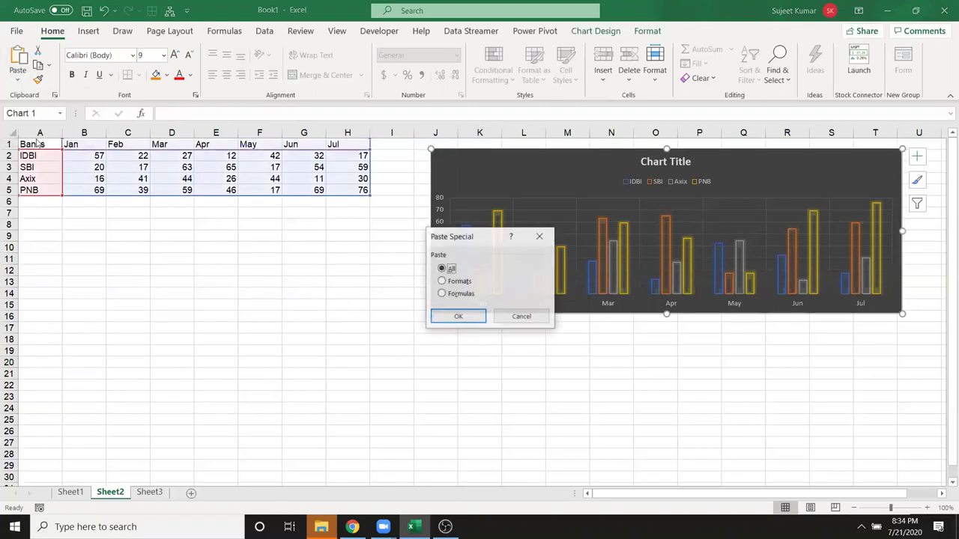
pyautogui.click(448, 282)
pyautogui.click(458, 316)
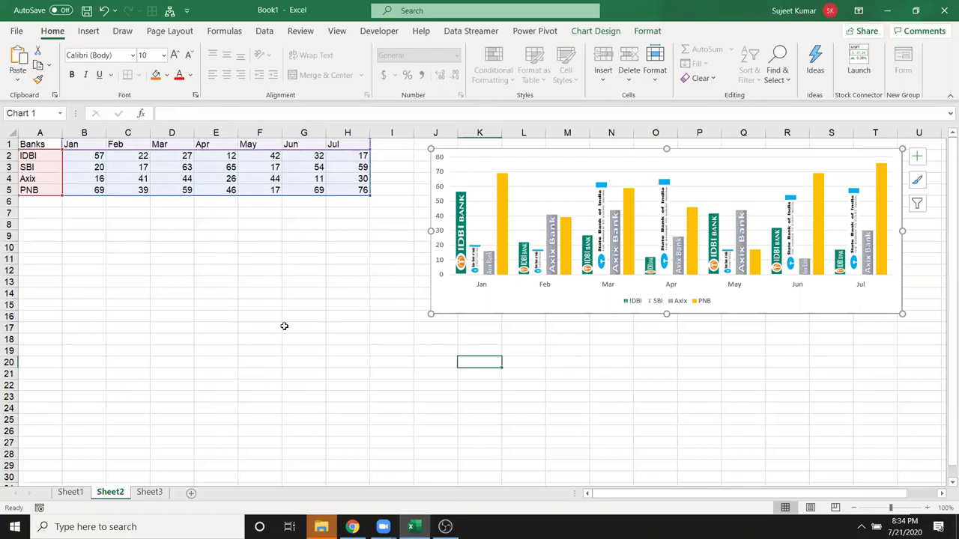
pyautogui.click(70, 492)
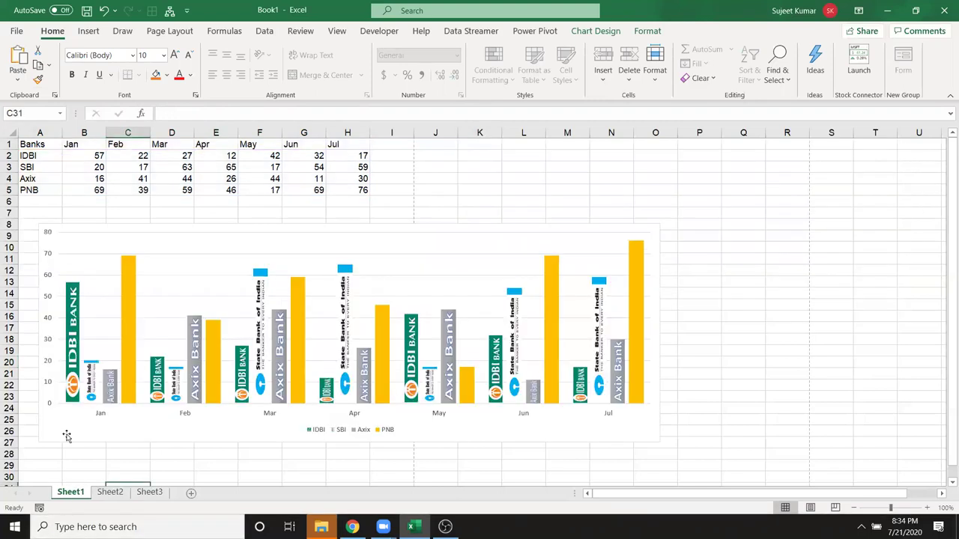
pyautogui.press('Escape')
pyautogui.moveTo(30, 155); pyautogui.dragTo(30, 178)
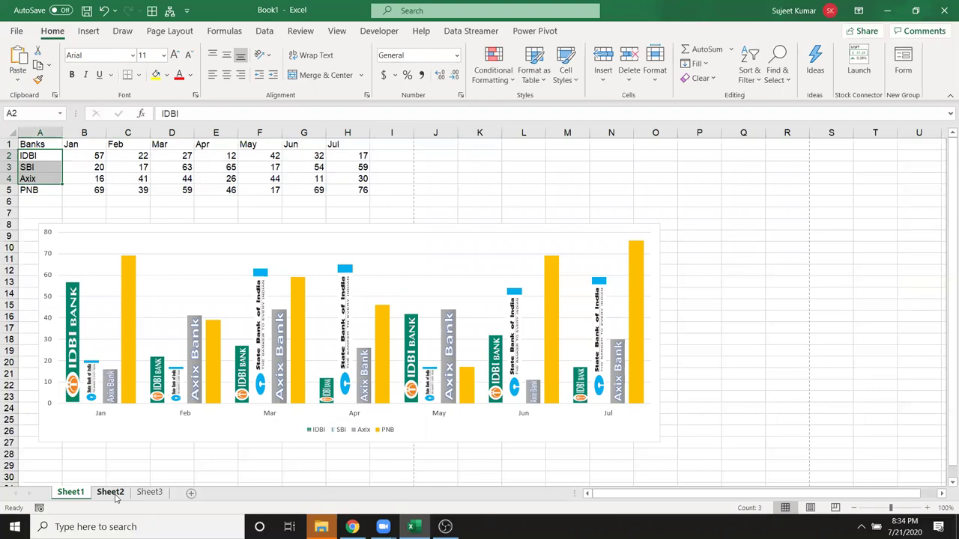
pyautogui.click(110, 492)
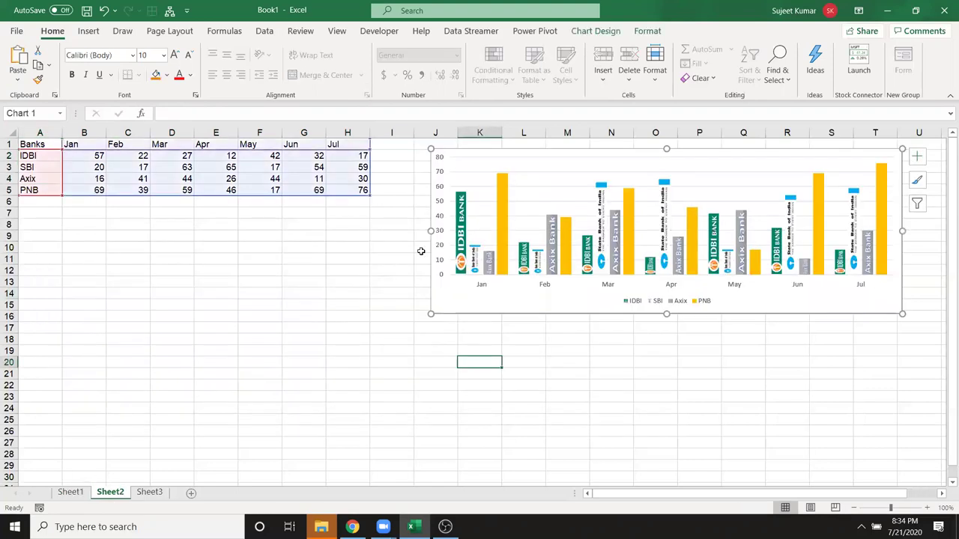
pyautogui.click(463, 238)
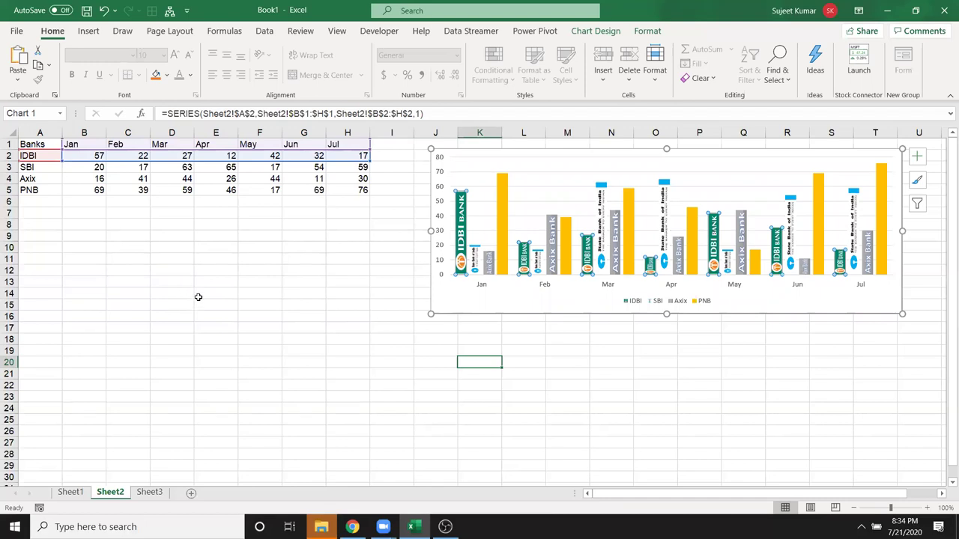
pyautogui.click(215, 314)
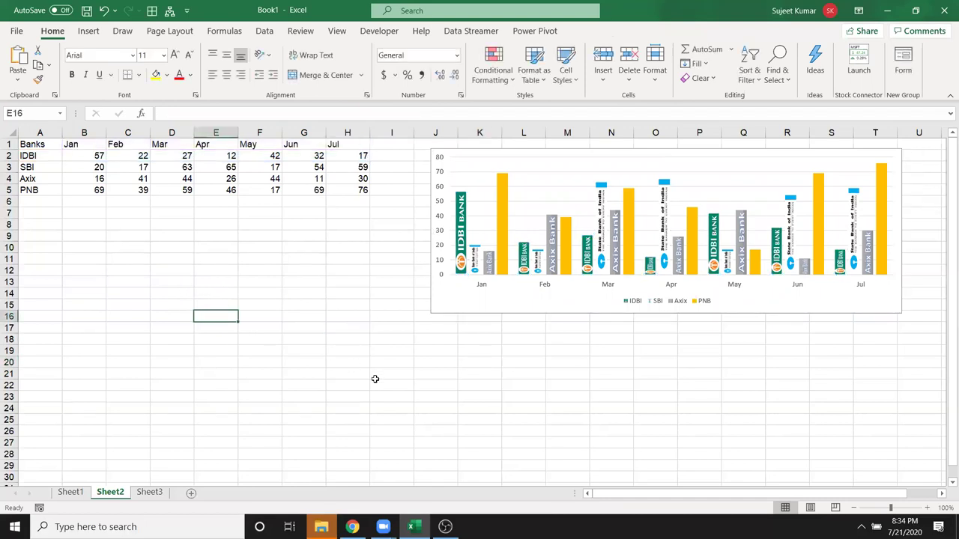
pyautogui.click(84, 494)
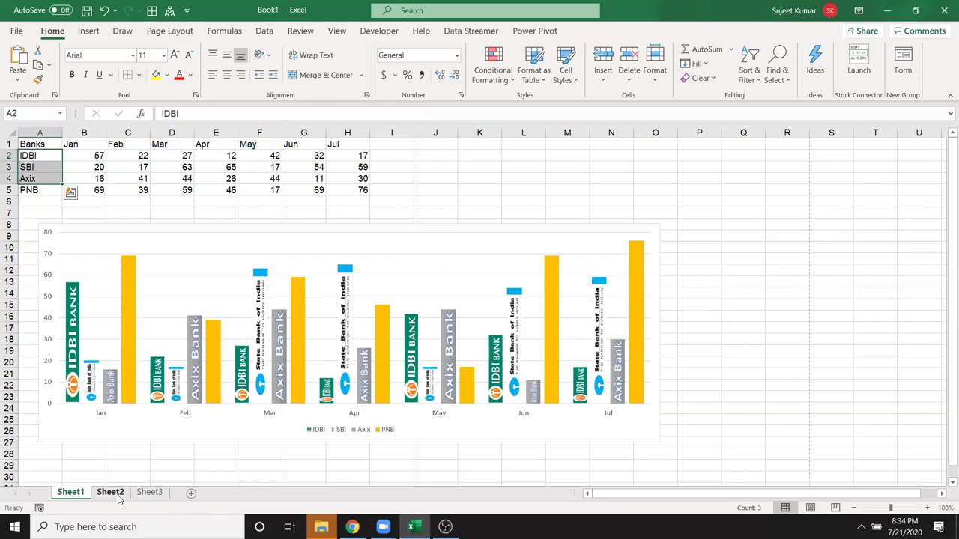
pyautogui.click(117, 494)
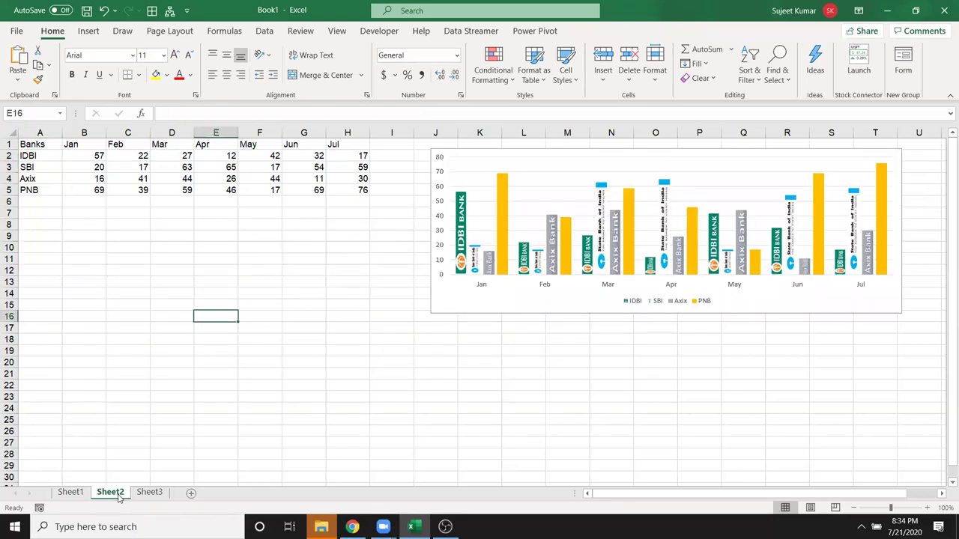
pyautogui.click(224, 351)
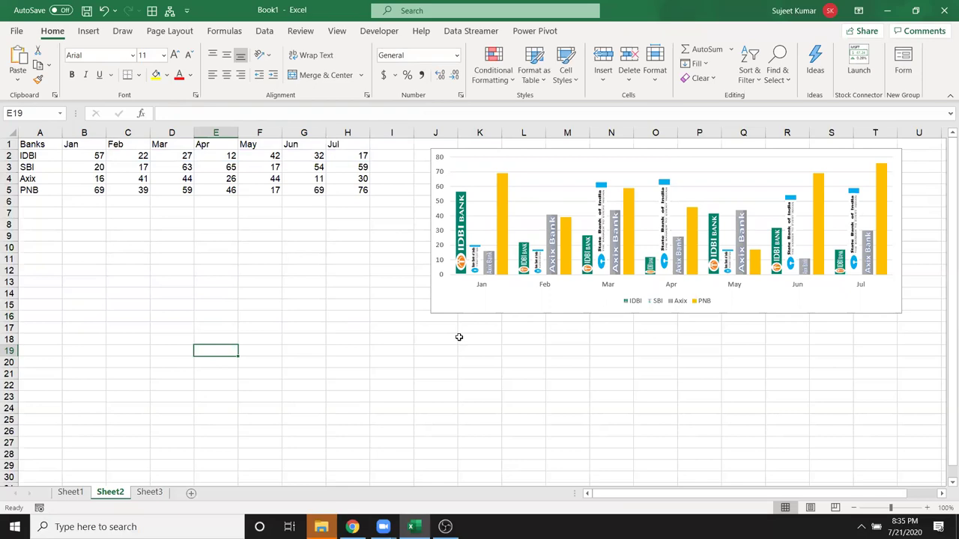
# Minimise the Excel window and then the Chrome window to show the desktop.
pyautogui.click(888, 15)
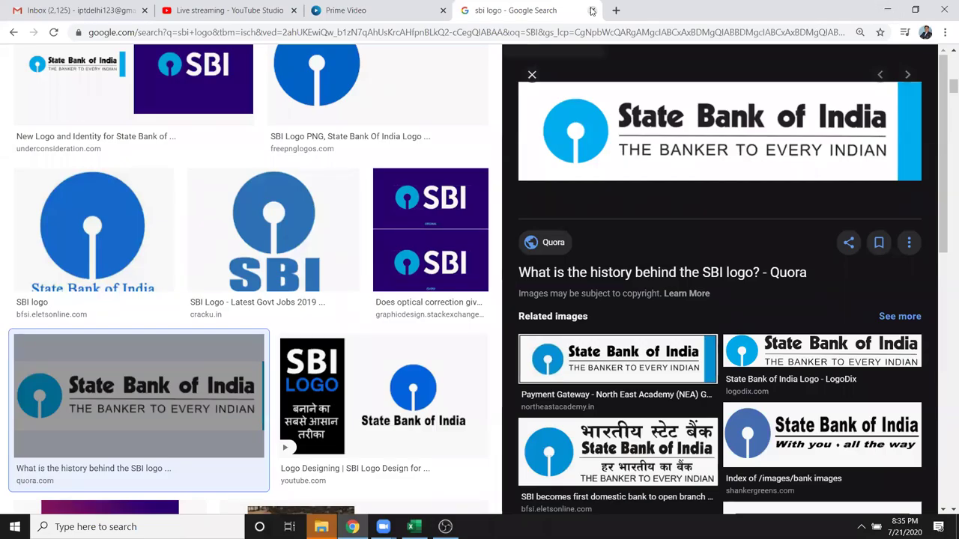
pyautogui.click(888, 9)
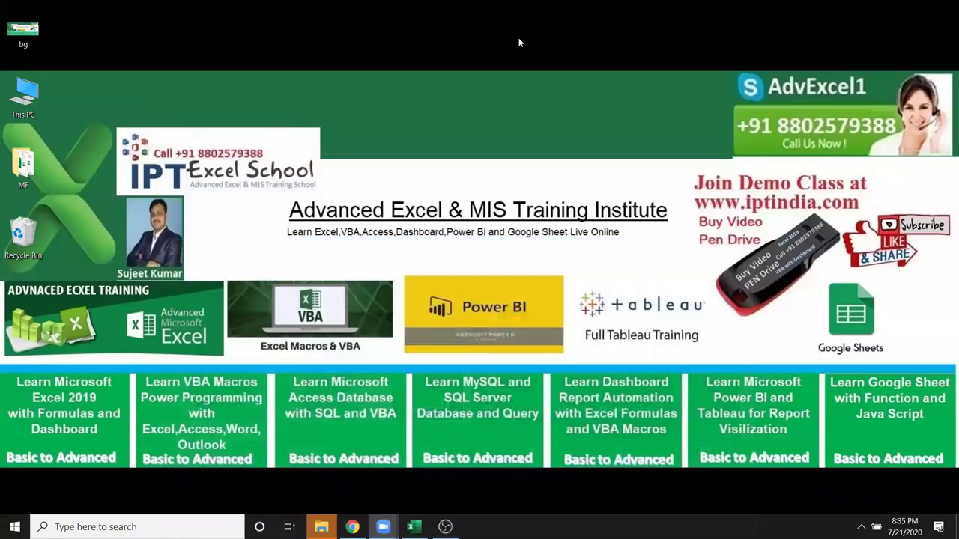